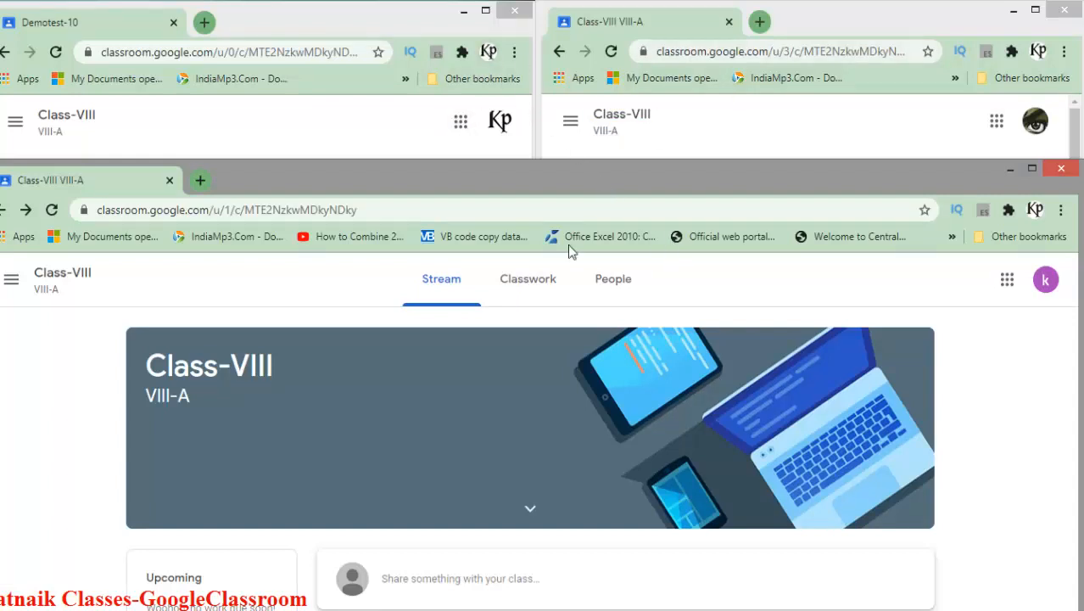
Open the Class-VIII stream in the teacher's browser window, view it maximized and minimize the window
{"action": "left_click", "coordinate": [401, 29]}
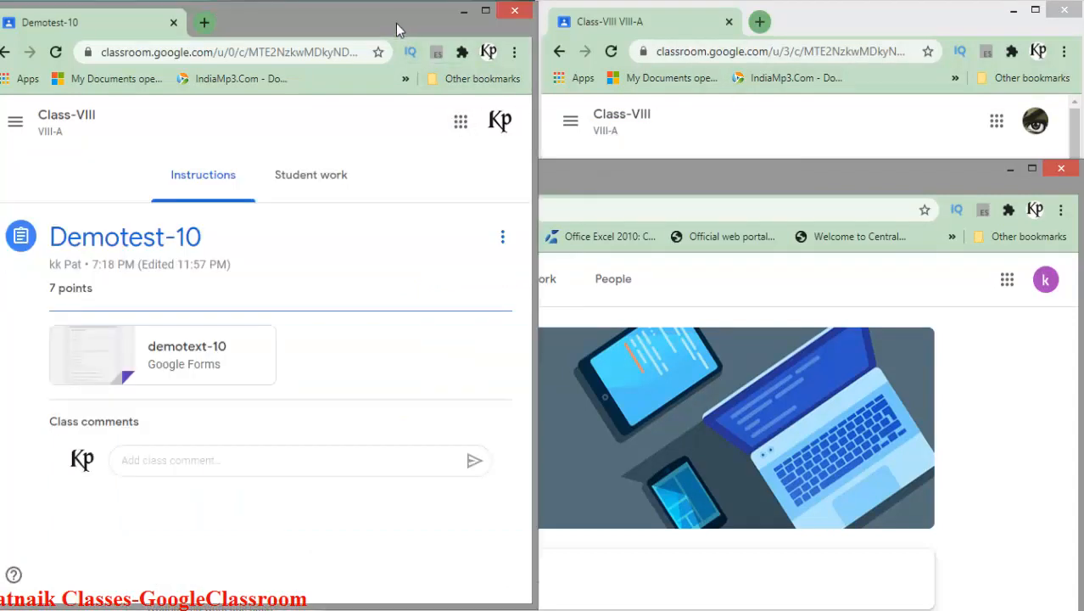
{"action": "left_click", "coordinate": [70, 125]}
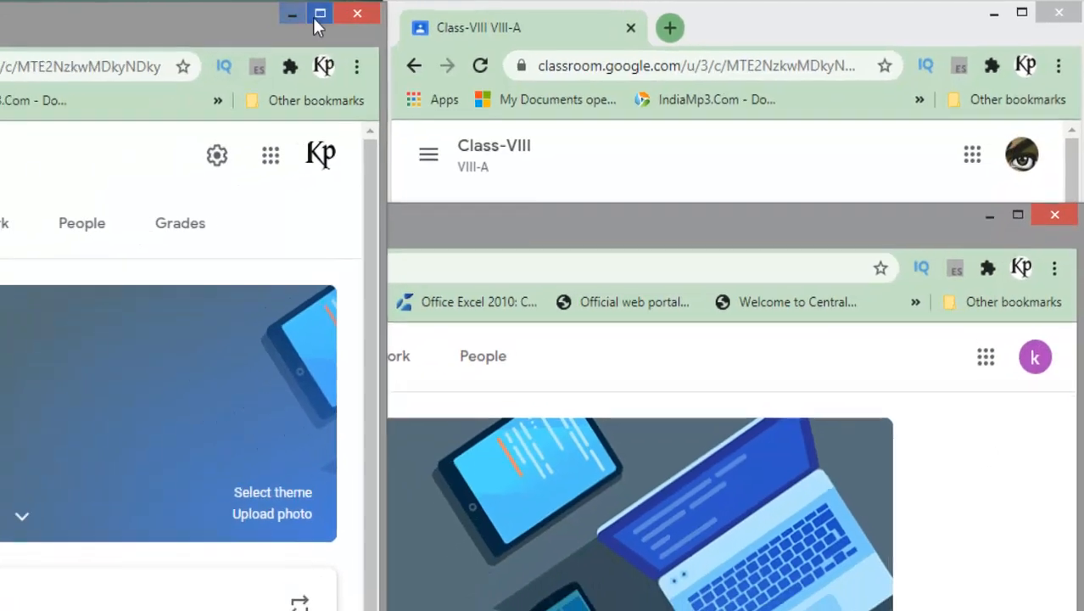
{"action": "left_click", "coordinate": [224, 15]}
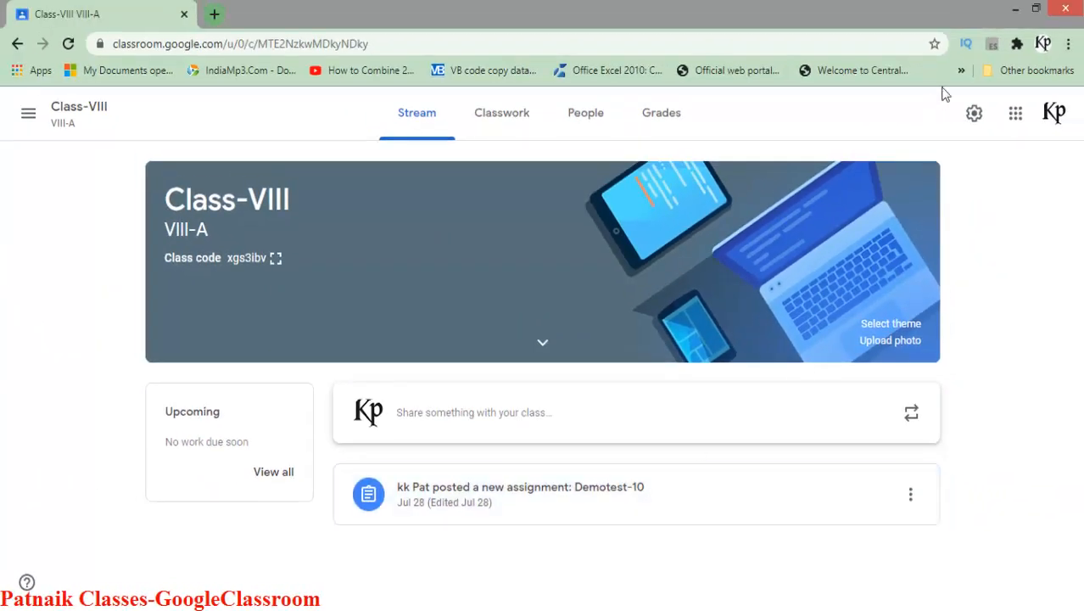
{"action": "left_click", "coordinate": [1014, 9]}
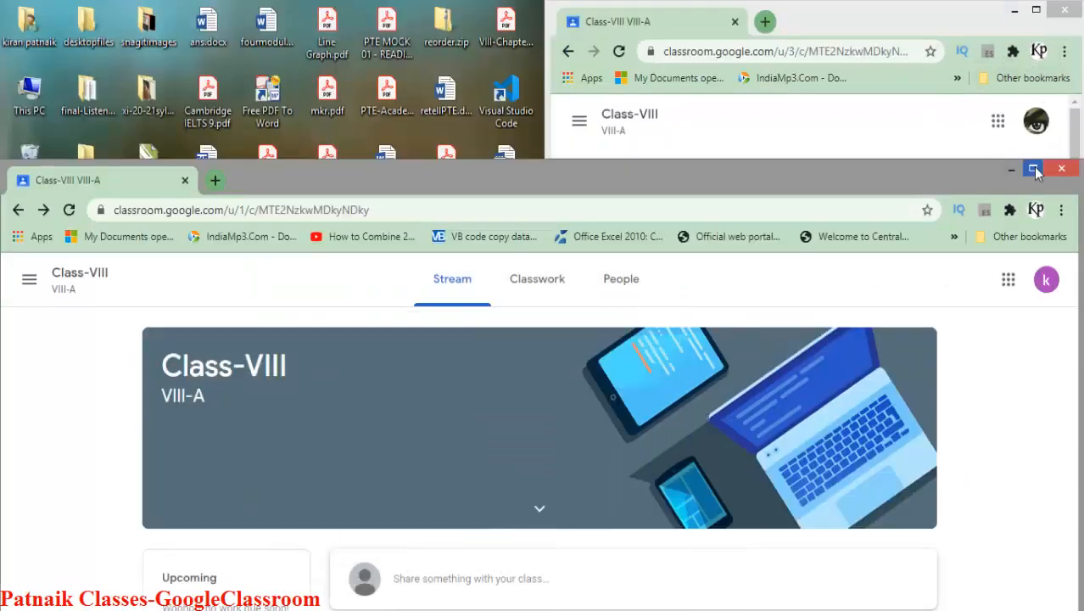
View the first student's Class-VIII stream maximized, minimize that window and maximize the second student's window
{"action": "left_click", "coordinate": [1032, 169]}
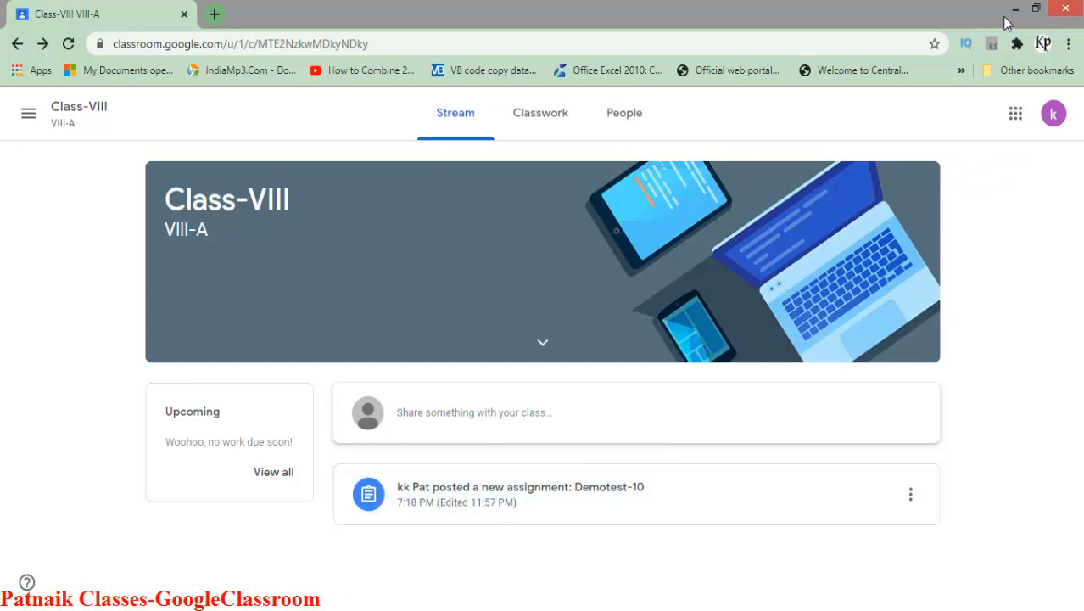
{"action": "left_click", "coordinate": [1036, 8]}
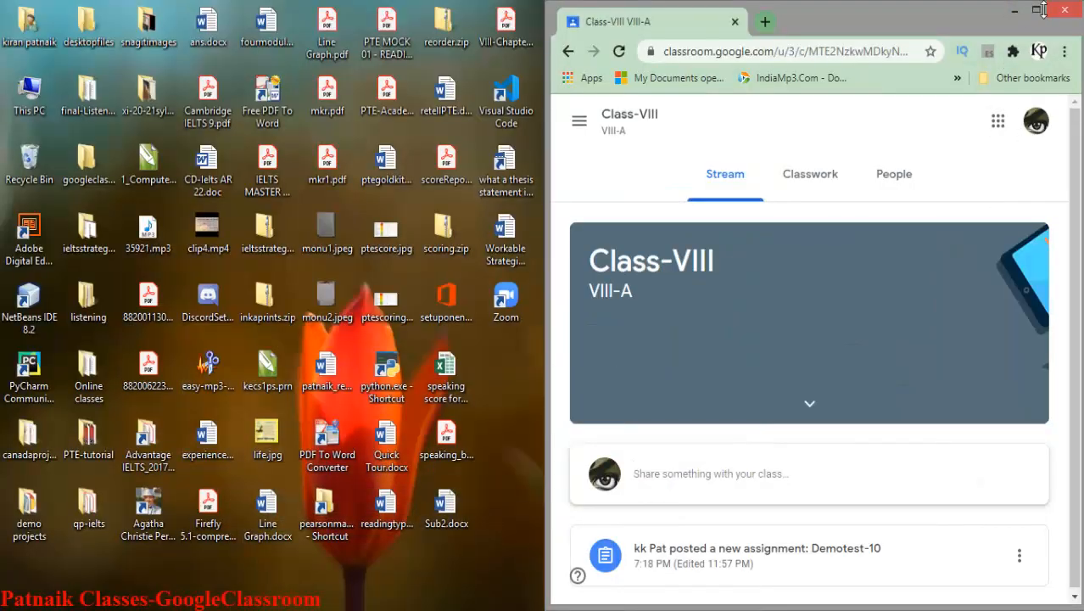
{"action": "left_click", "coordinate": [1042, 8]}
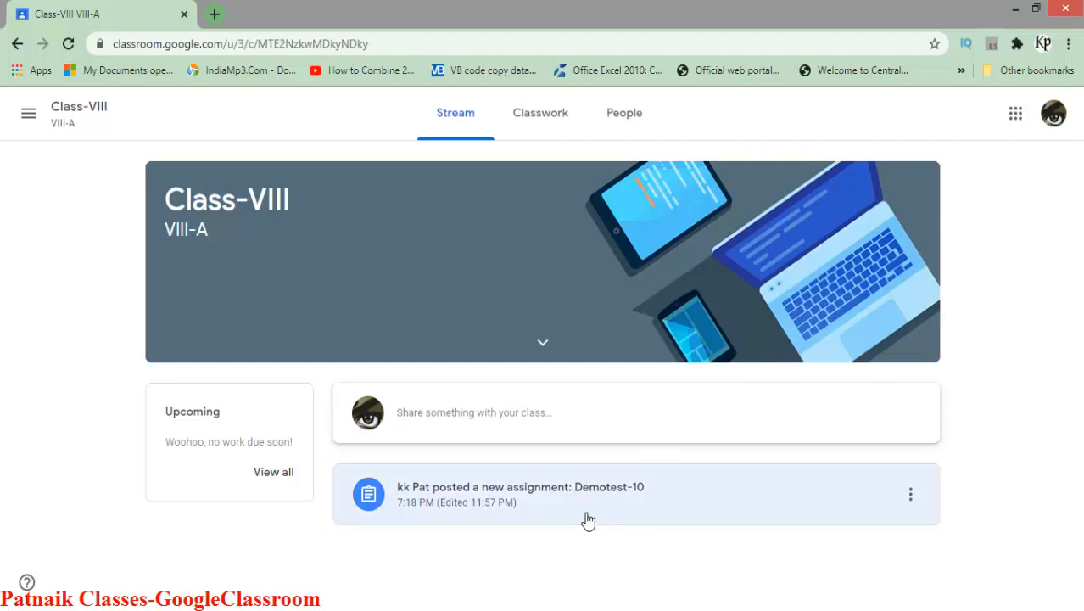
Open the demotext-10 form from the Demotest-10 assignment in the second student's classwork
{"action": "left_click", "coordinate": [561, 117]}
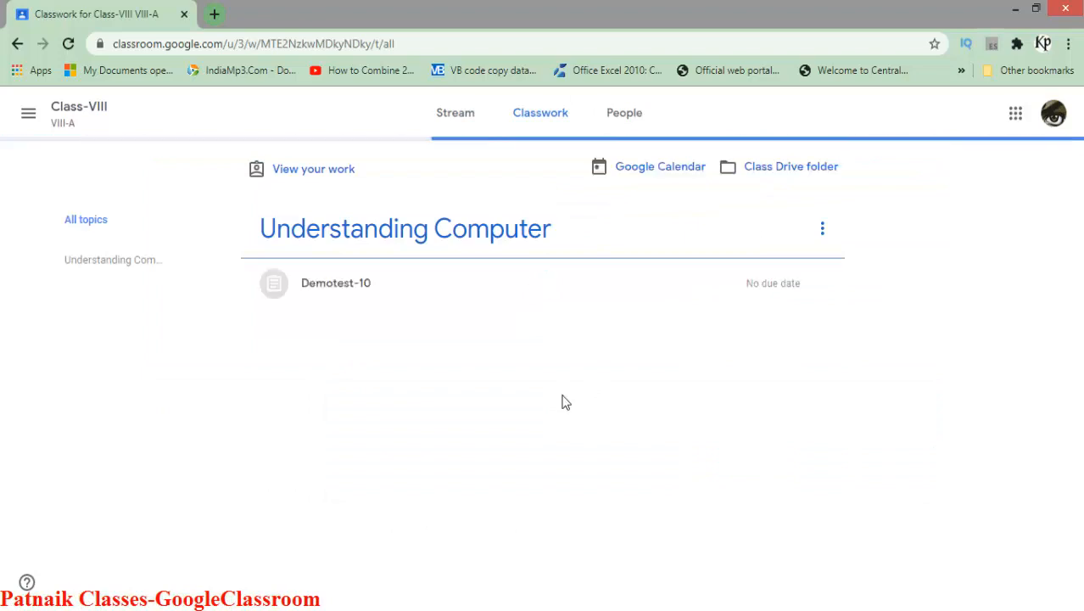
{"action": "left_click", "coordinate": [369, 289]}
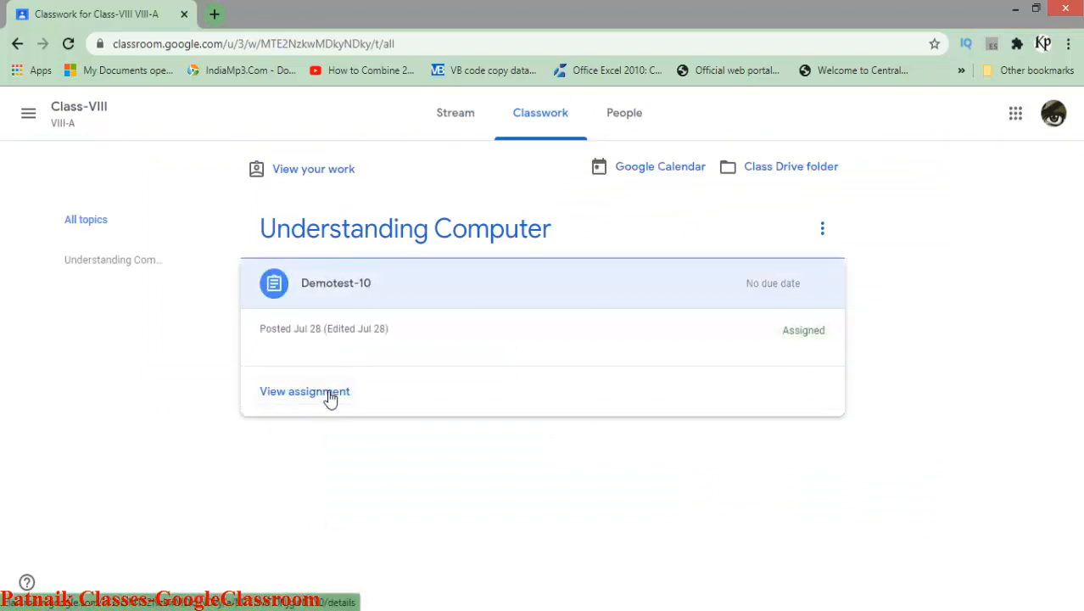
{"action": "left_click", "coordinate": [328, 392]}
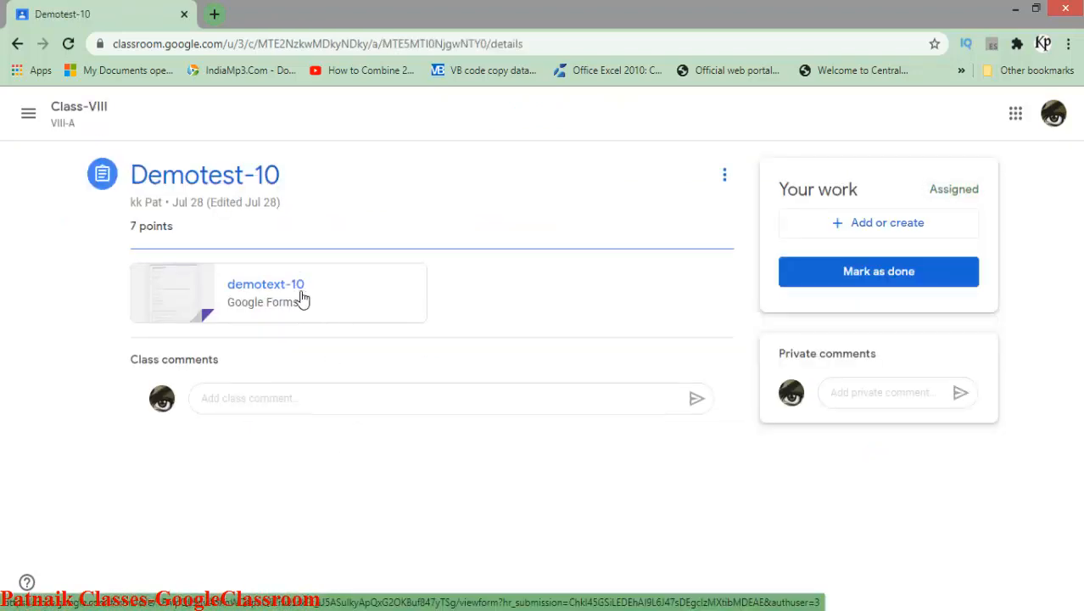
{"action": "left_click", "coordinate": [303, 296]}
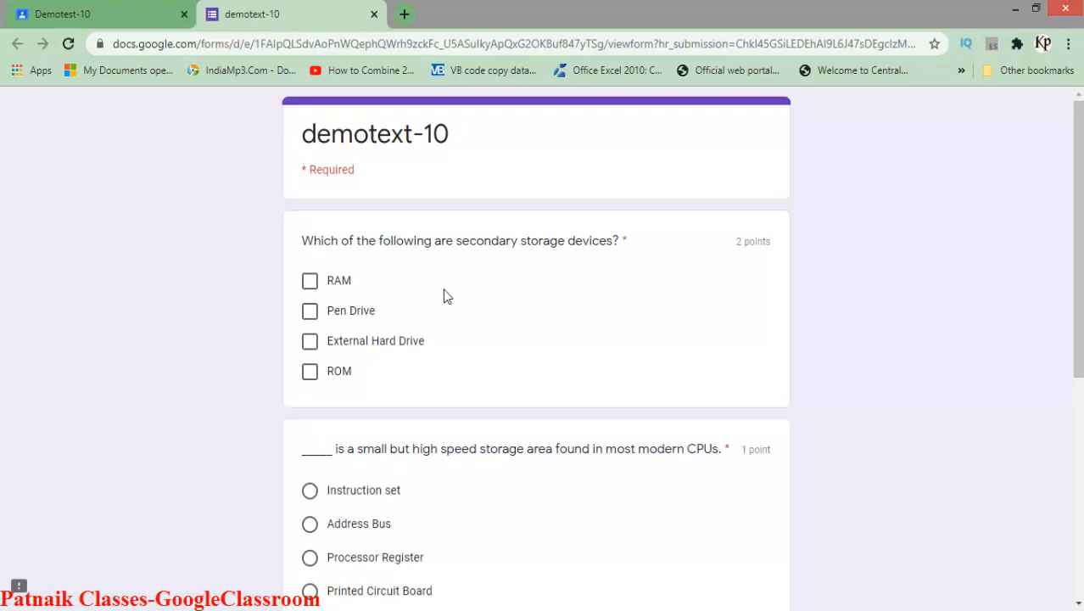
Switch to the teacher's Class-VIII window and open the Demotest-10 assignment's demotext-10 form for editing
{"action": "left_click", "coordinate": [1012, 12]}
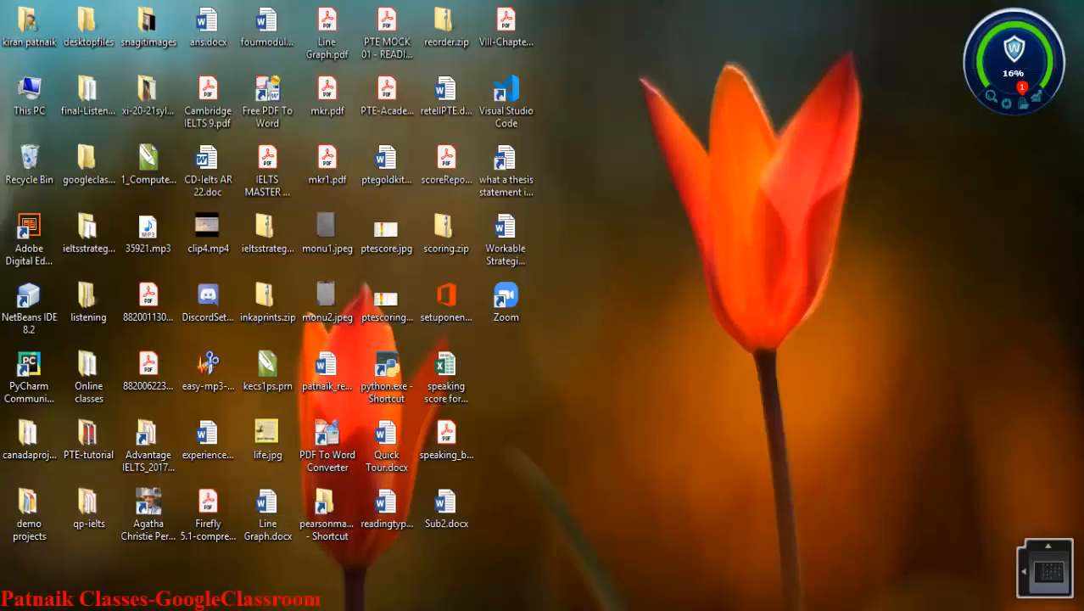
{"action": "mouse_move", "coordinate": [310, 609]}
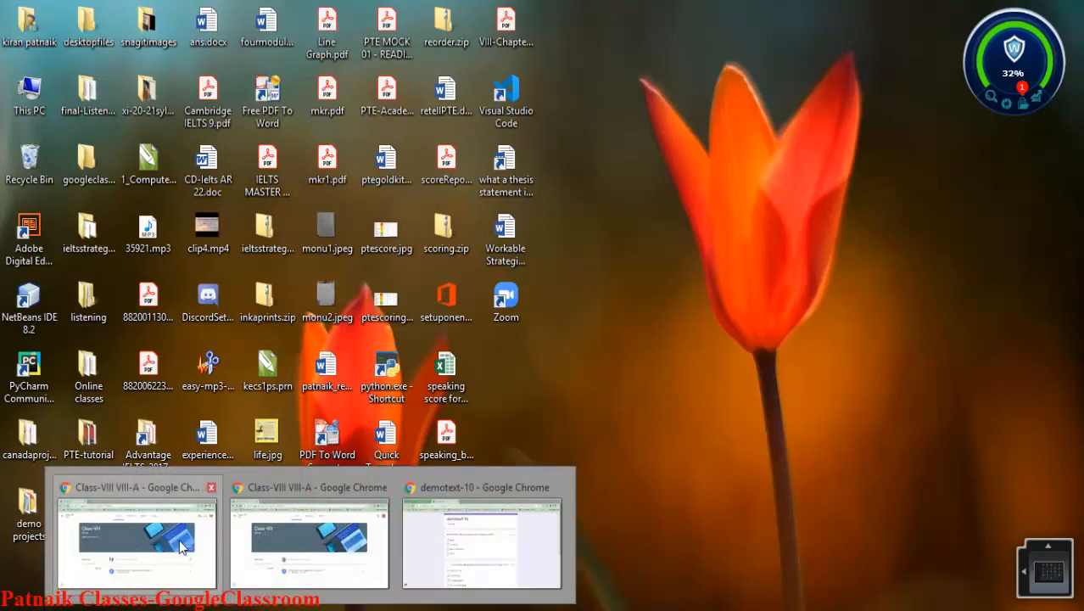
{"action": "left_click", "coordinate": [179, 543]}
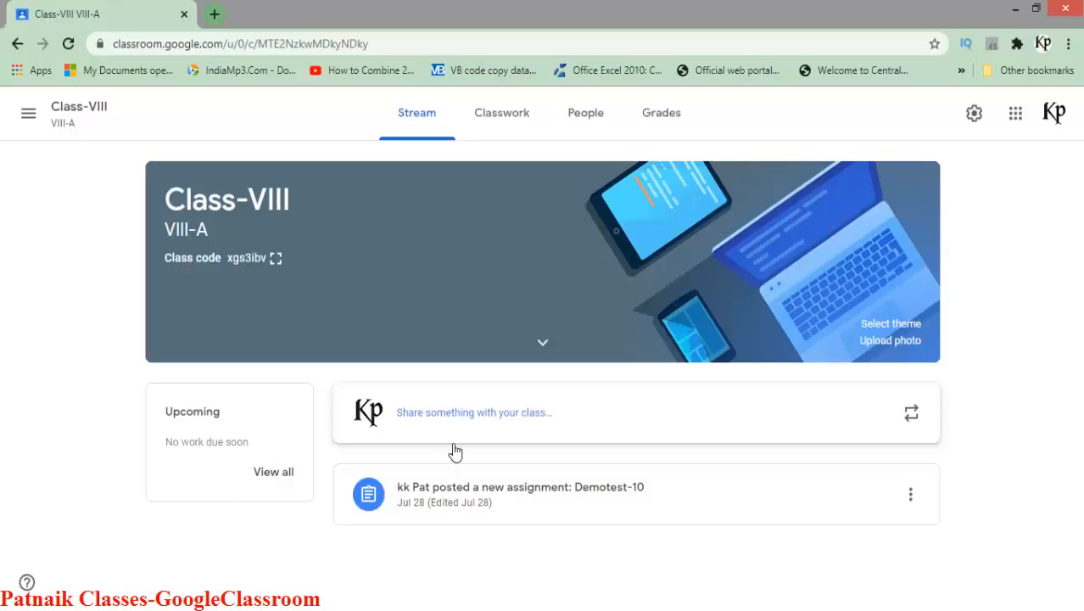
{"action": "left_click", "coordinate": [509, 114]}
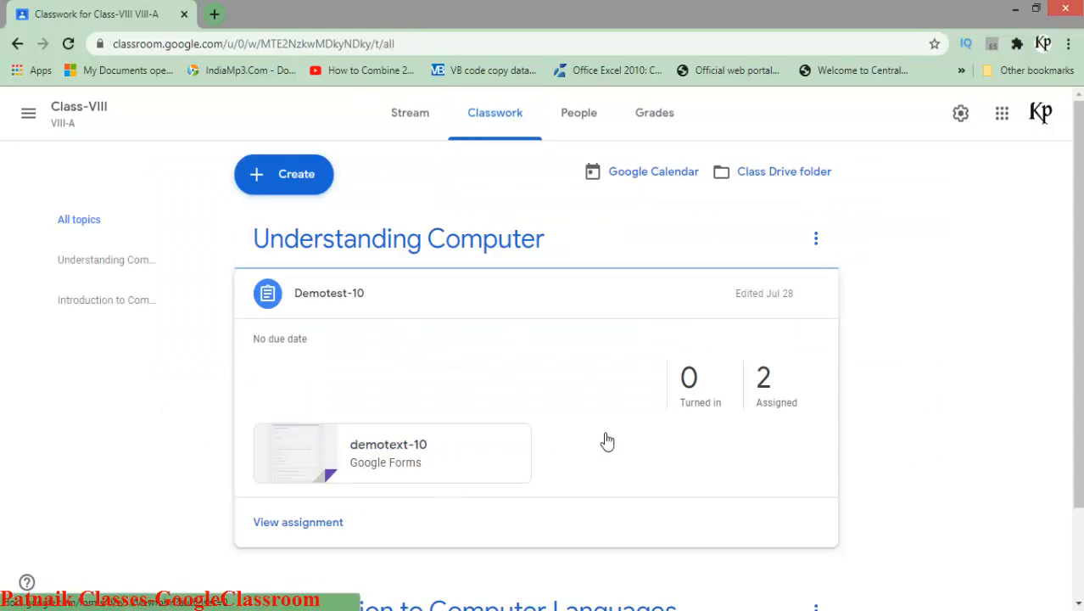
{"action": "left_click", "coordinate": [408, 462]}
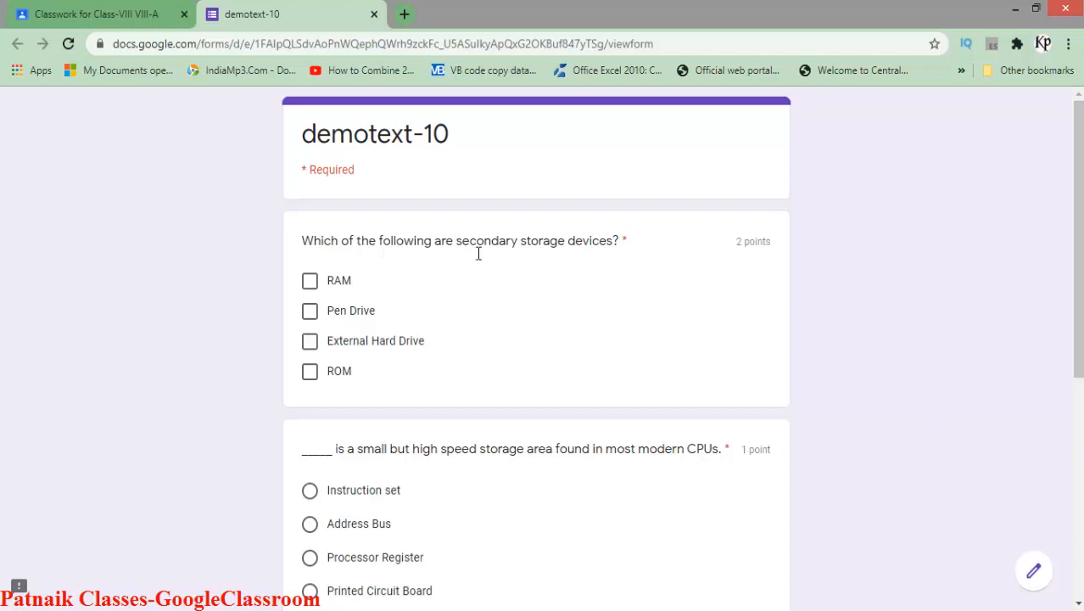
{"action": "left_click", "coordinate": [1040, 575]}
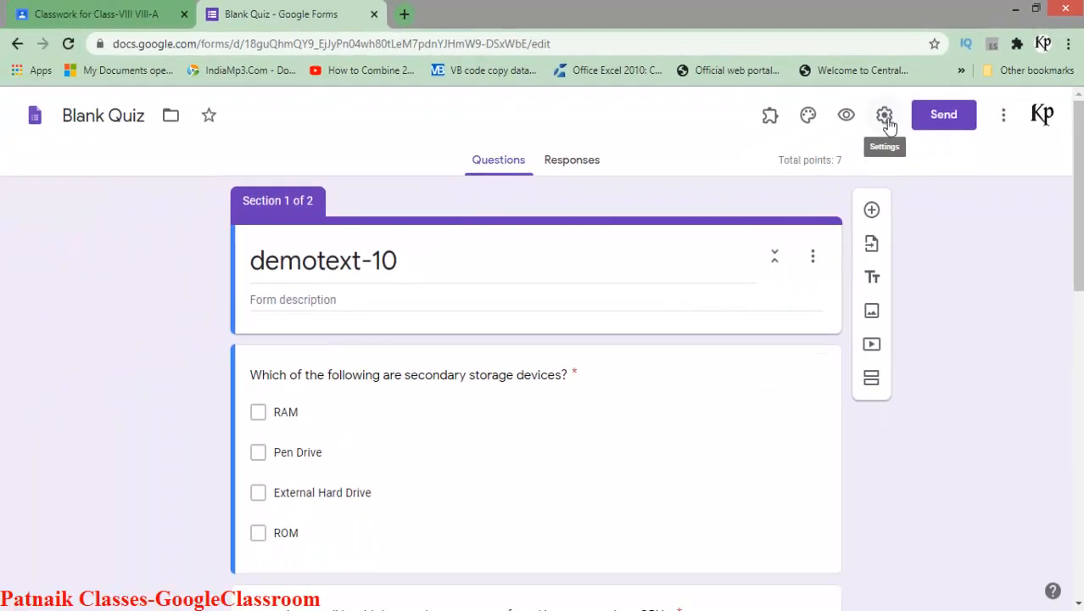
Examine the form's General, Presentation and Quizzes settings, and leave the settings without saving
{"action": "left_click", "coordinate": [885, 119]}
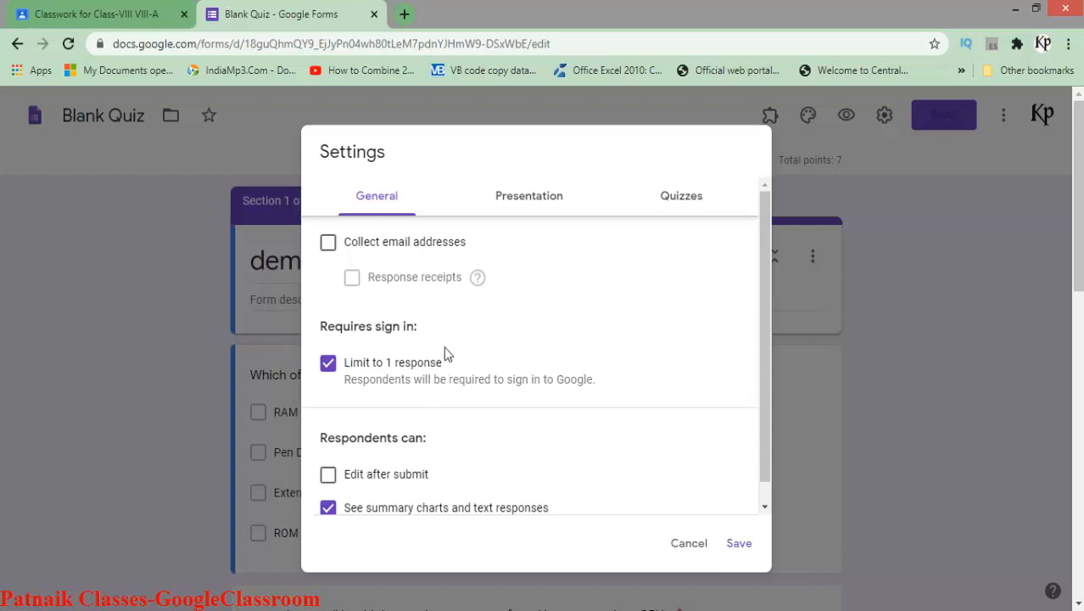
{"action": "scroll", "coordinate": [443, 356], "scroll_direction": "down", "scroll_amount": 1}
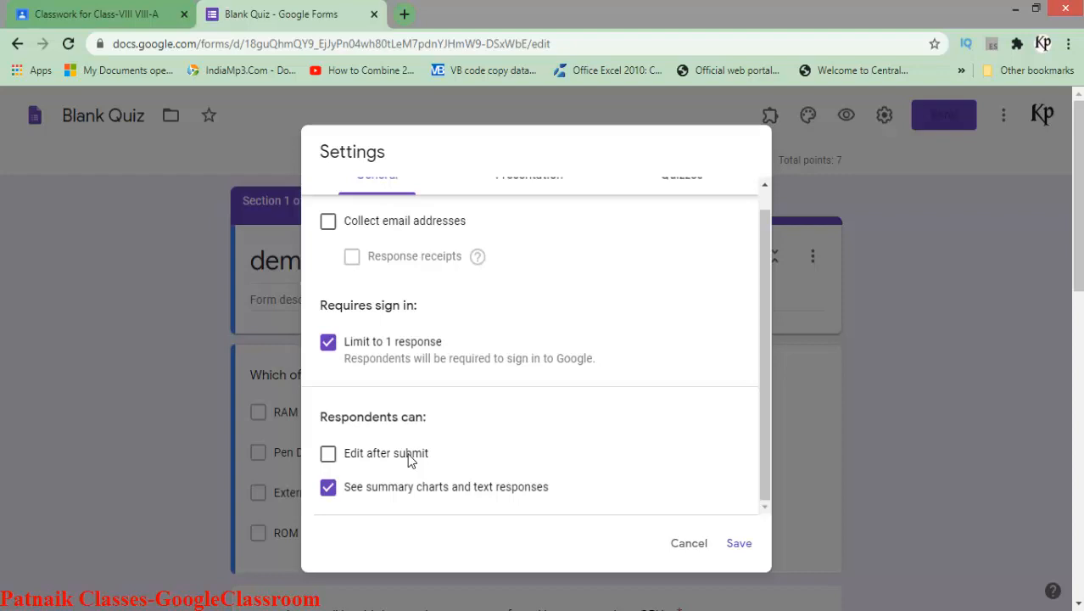
{"action": "scroll", "coordinate": [450, 399], "scroll_direction": "up", "scroll_amount": 1}
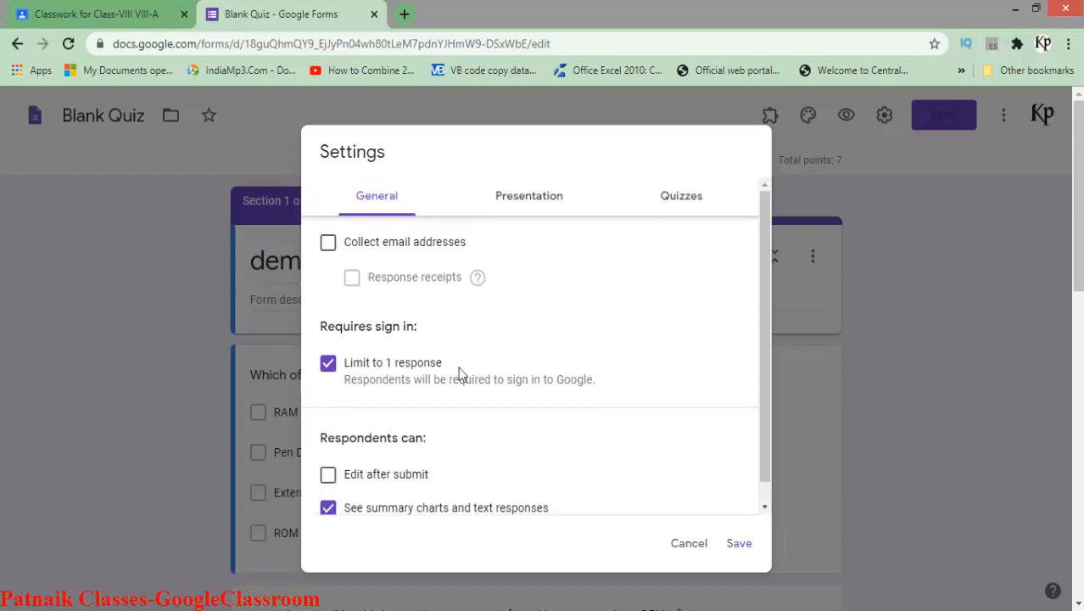
{"action": "left_click", "coordinate": [534, 202]}
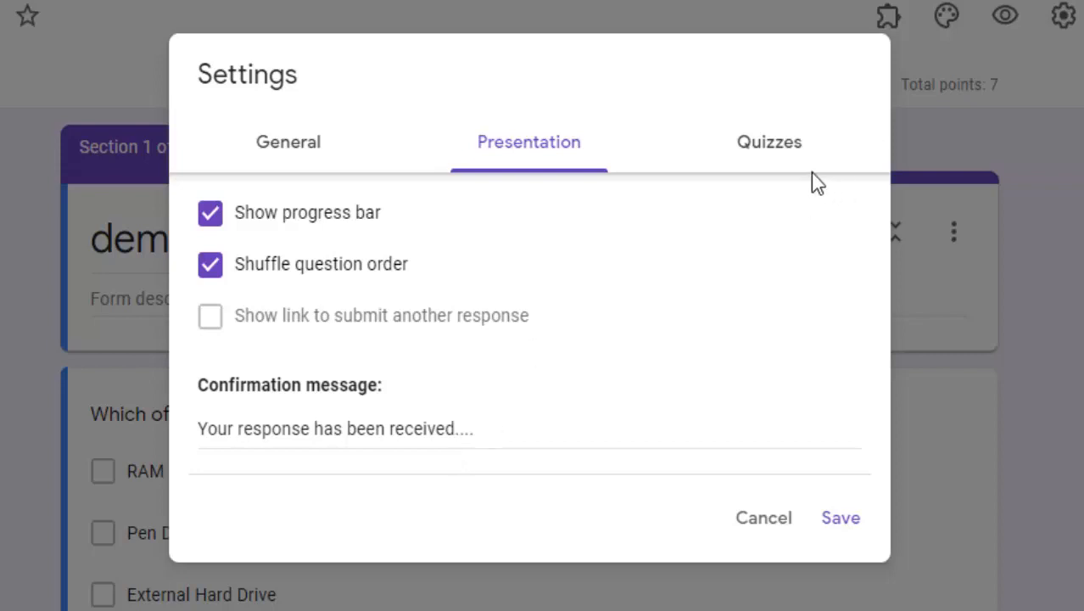
{"action": "left_click", "coordinate": [769, 142]}
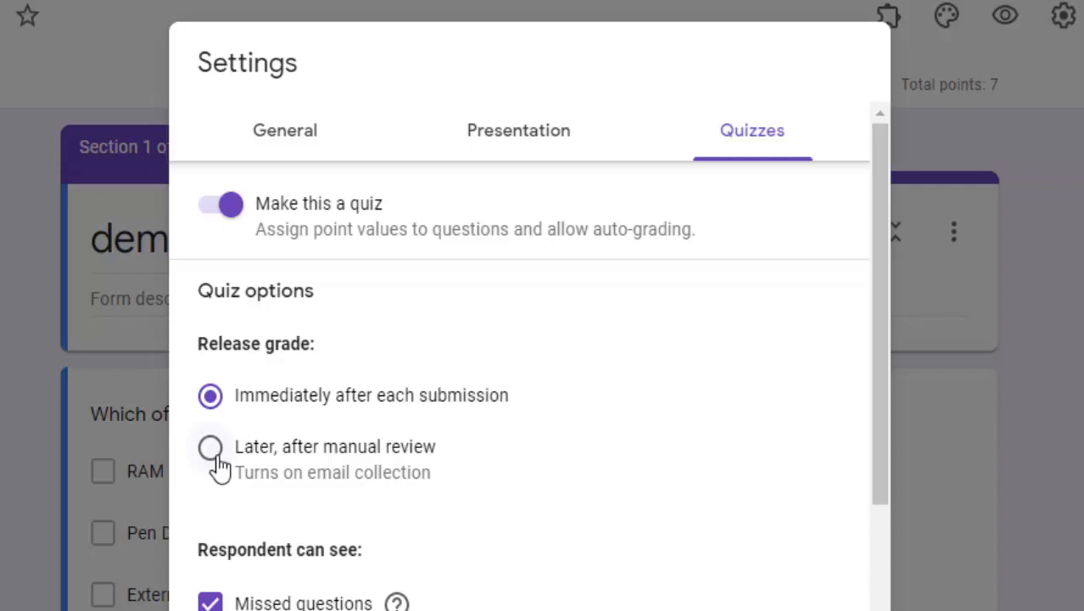
{"action": "scroll", "coordinate": [507, 435], "scroll_direction": "down", "scroll_amount": 1}
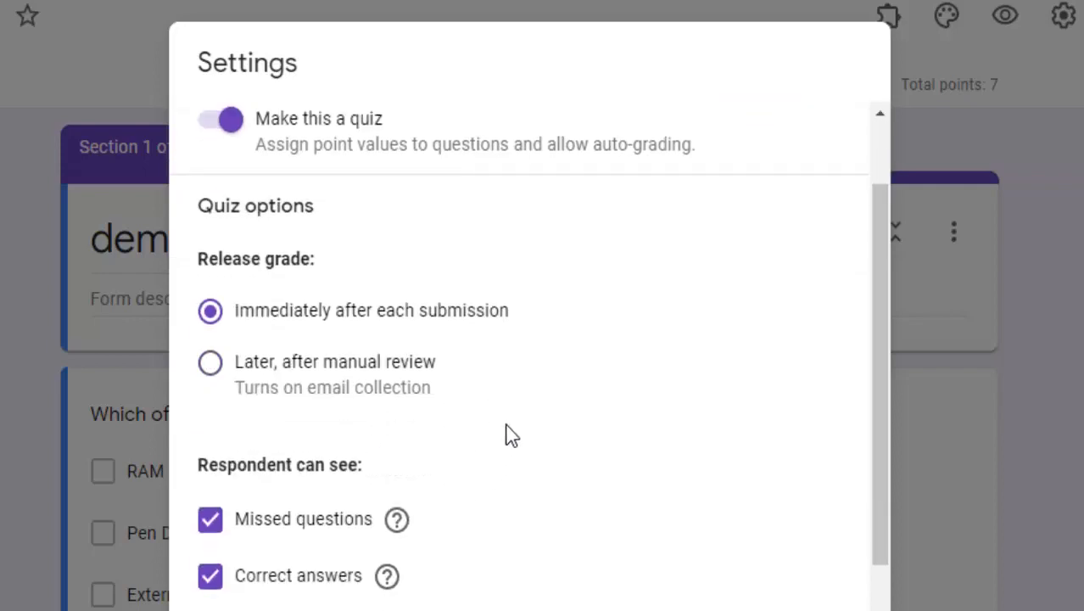
{"action": "scroll", "coordinate": [507, 435], "scroll_direction": "down", "scroll_amount": 1}
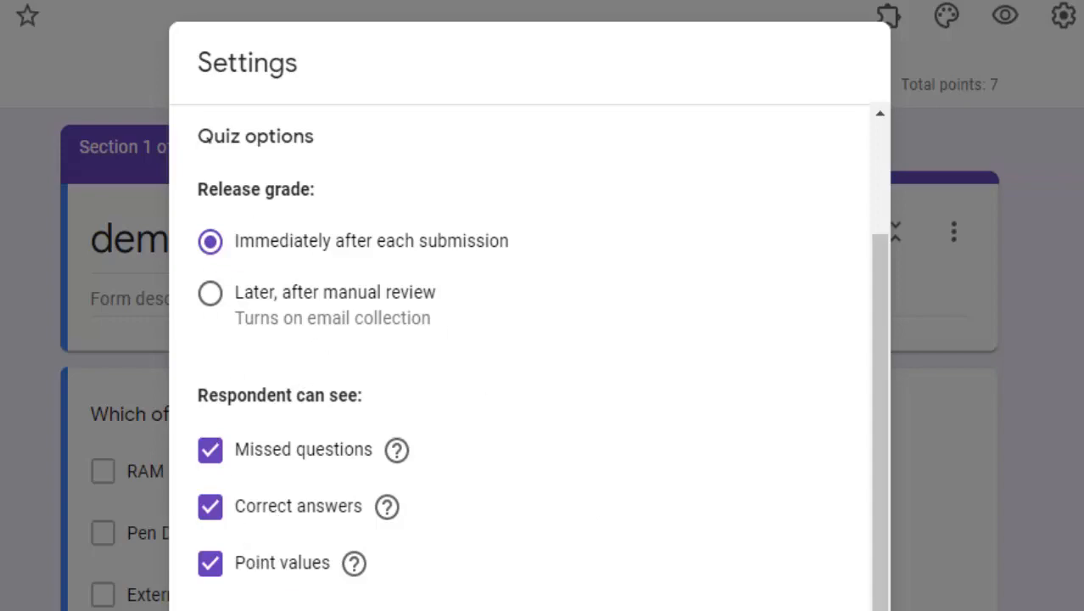
{"action": "left_click", "coordinate": [696, 561]}
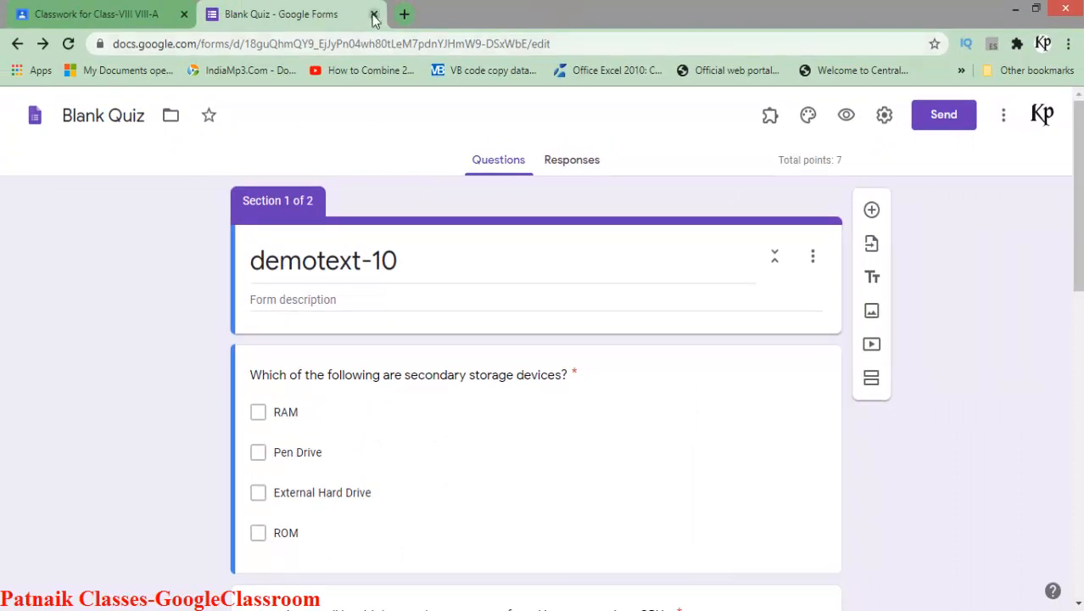
Close the form editor, return to the teacher's Class-VIII stream and minimize the window
{"action": "key", "text": "ctrl+w"}
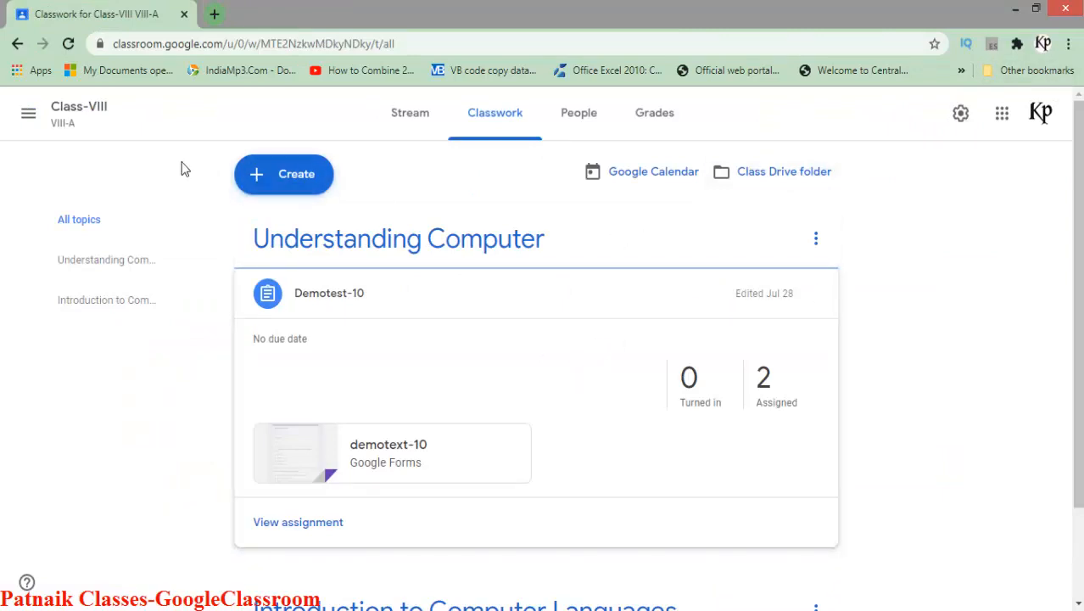
{"action": "left_click", "coordinate": [59, 118]}
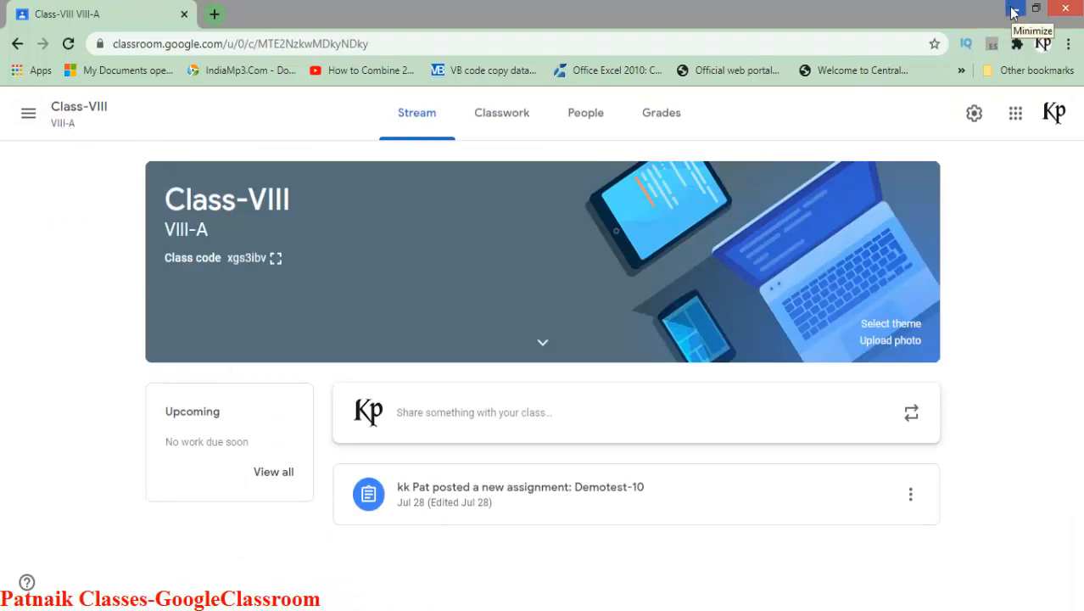
{"action": "left_click", "coordinate": [1013, 12]}
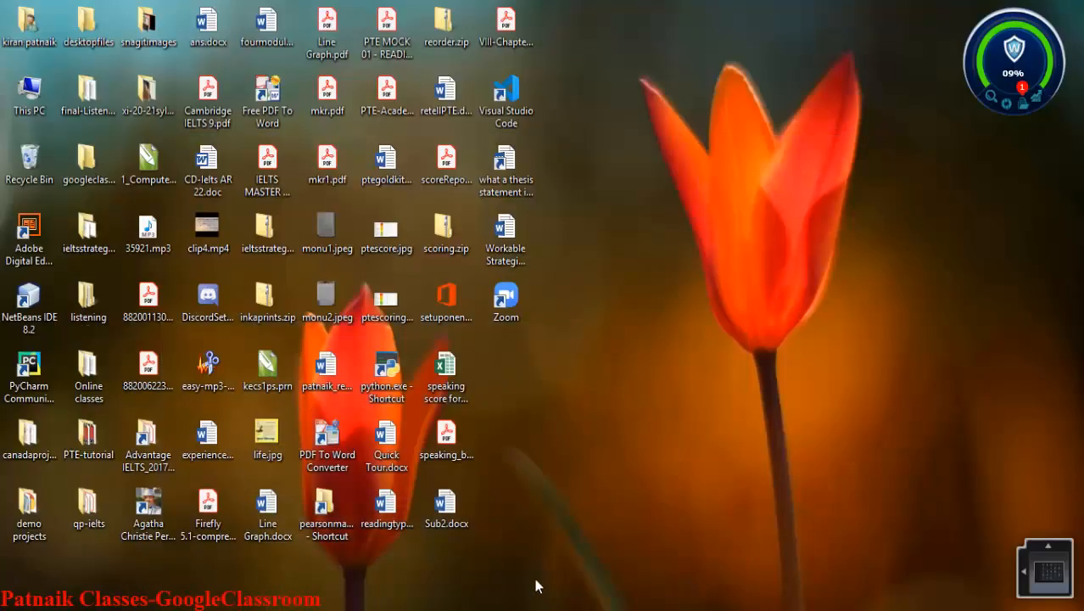
Switch to the first student's Class-VIII window, reload it and open the demotext-10 form attached to Demotest-10 in the classwork
{"action": "mouse_move", "coordinate": [309, 607]}
{"action": "left_click", "coordinate": [355, 538]}
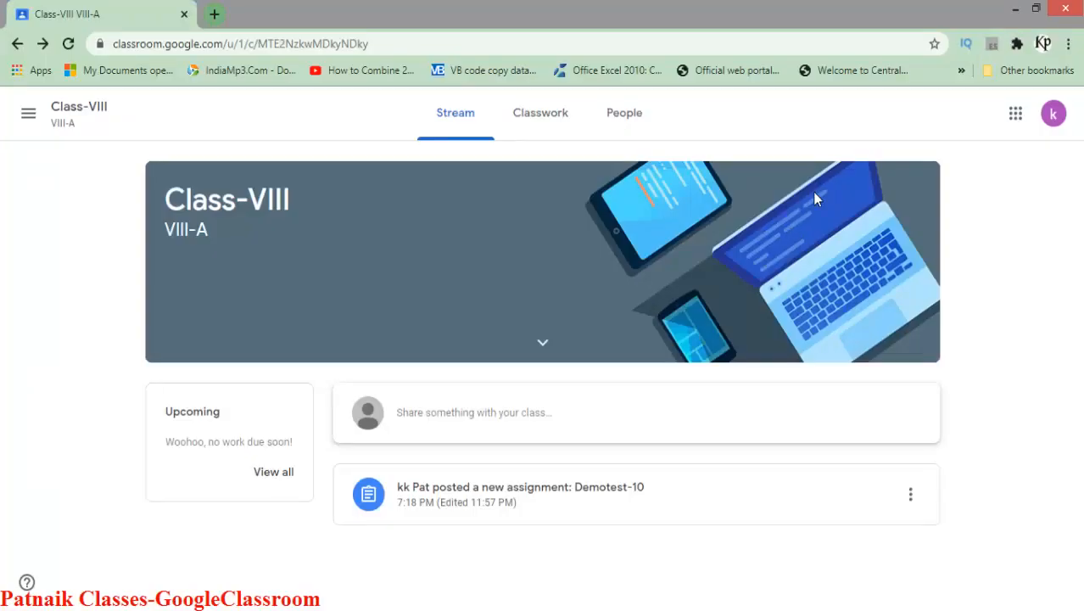
{"action": "left_click", "coordinate": [69, 44]}
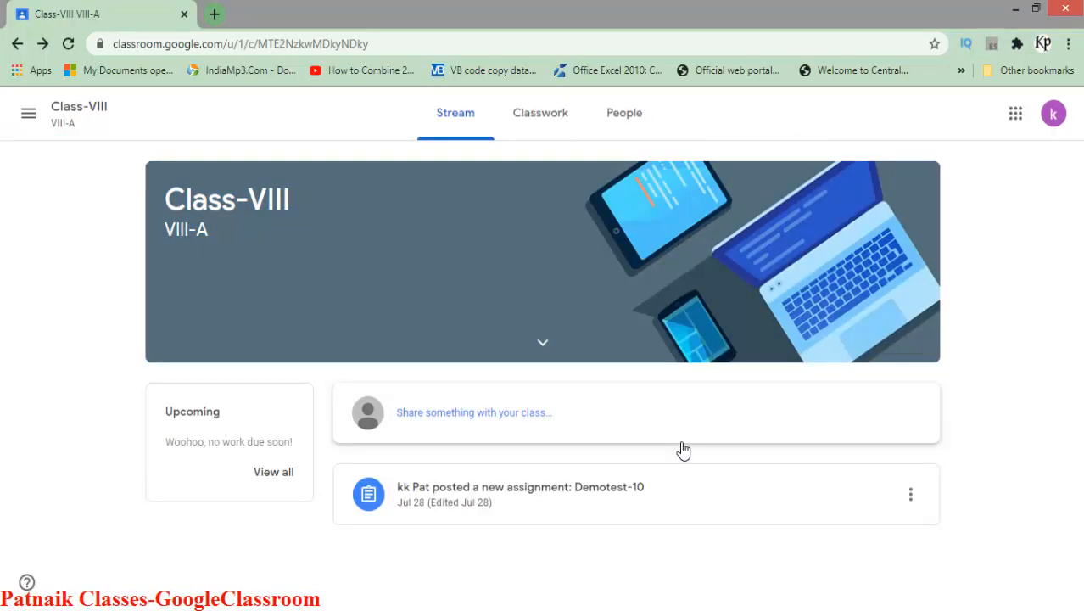
{"action": "left_click", "coordinate": [540, 113]}
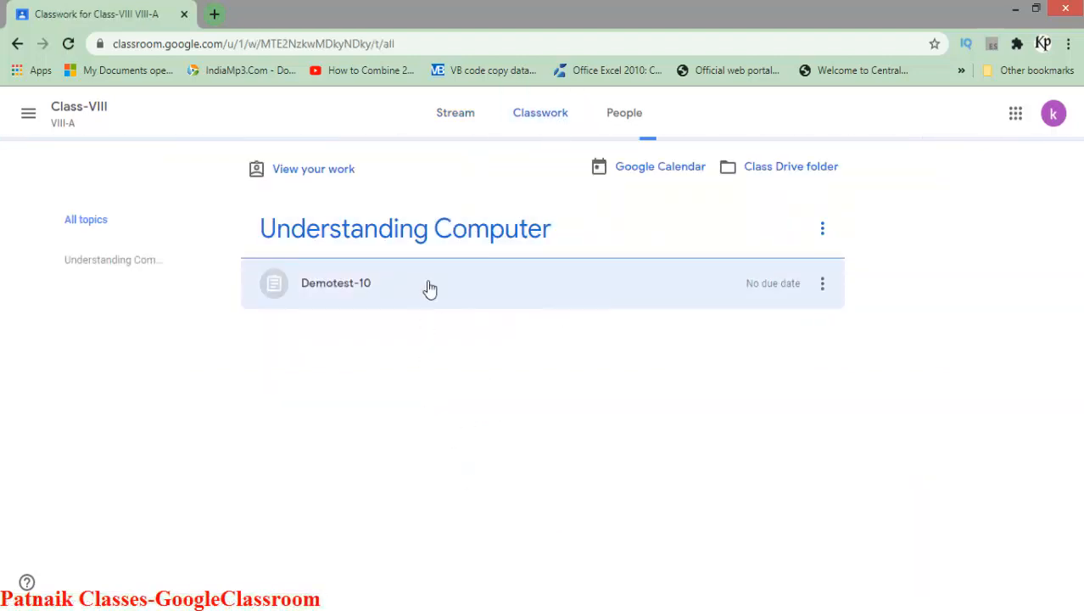
{"action": "left_click", "coordinate": [524, 290]}
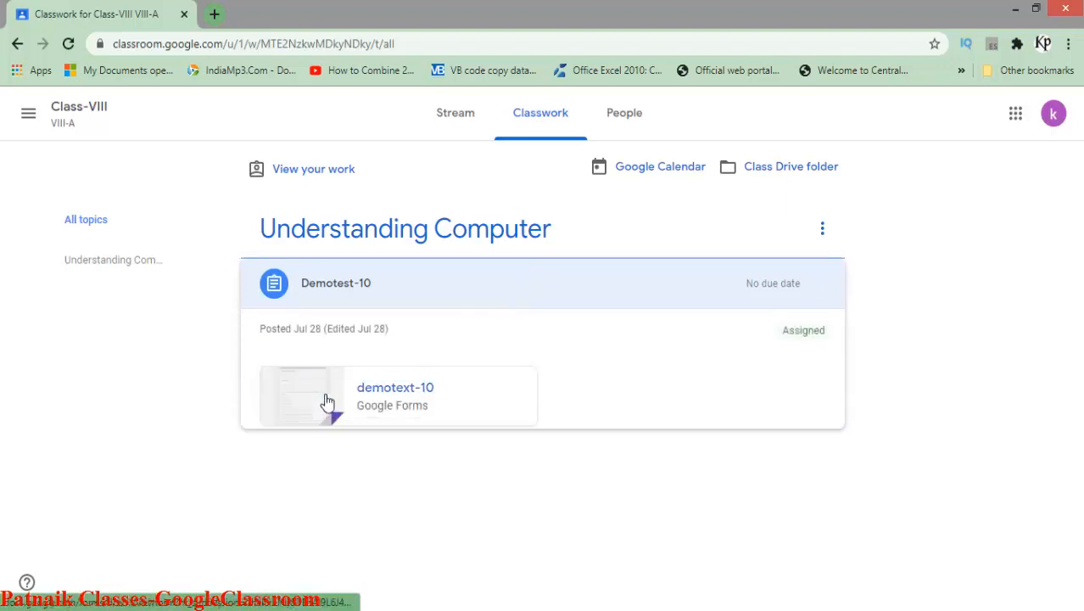
{"action": "left_click", "coordinate": [346, 409]}
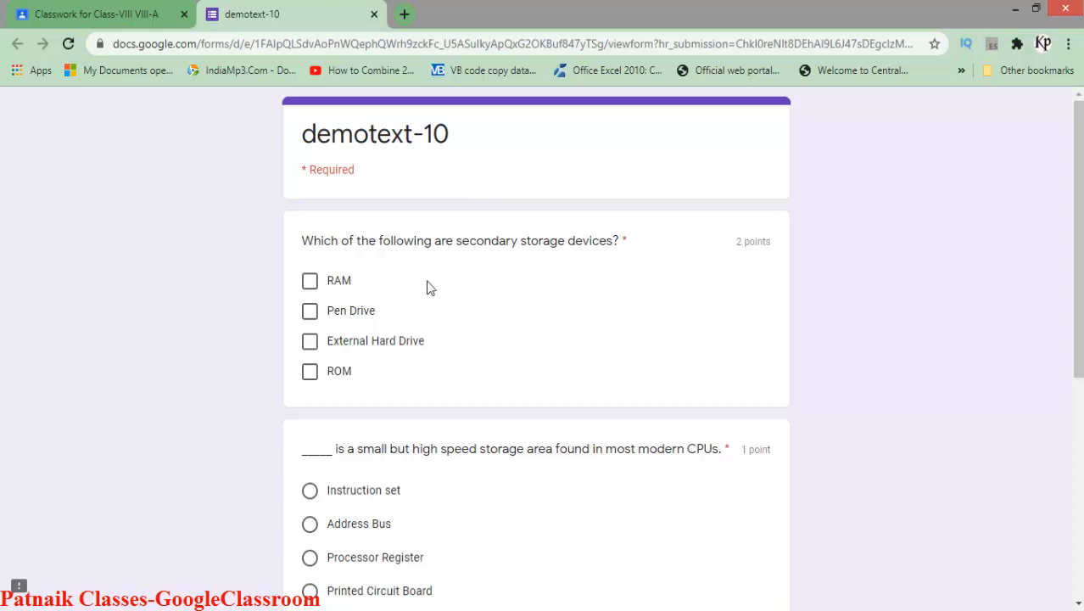
Answer the secondary storage devices question with Pen Drive and External Hard Drive
{"action": "left_click", "coordinate": [319, 313]}
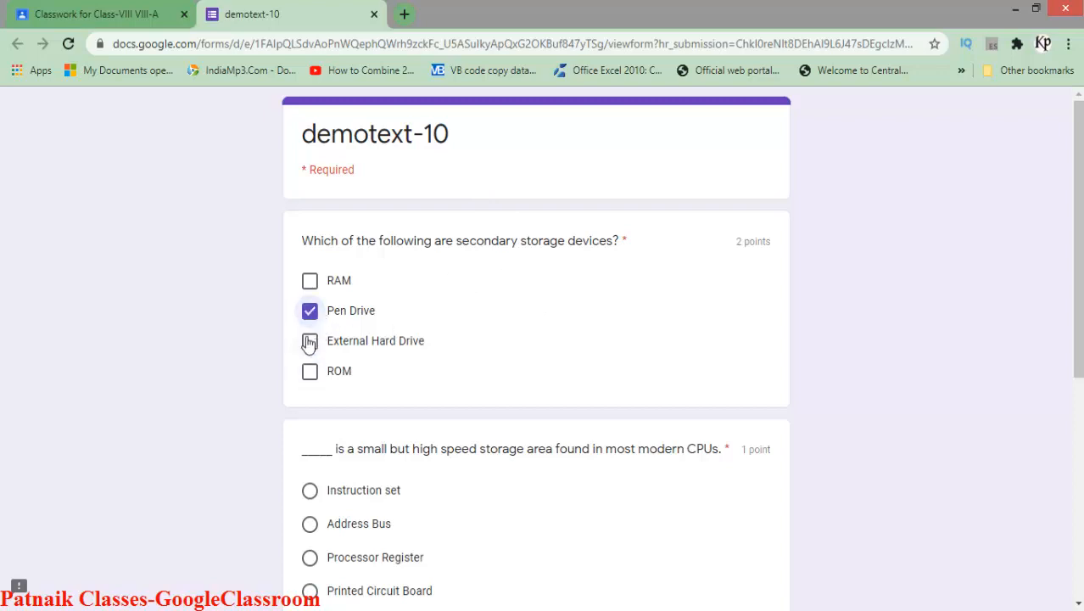
{"action": "left_click", "coordinate": [310, 341]}
{"action": "scroll", "coordinate": [548, 294], "scroll_direction": "down", "scroll_amount": 3}
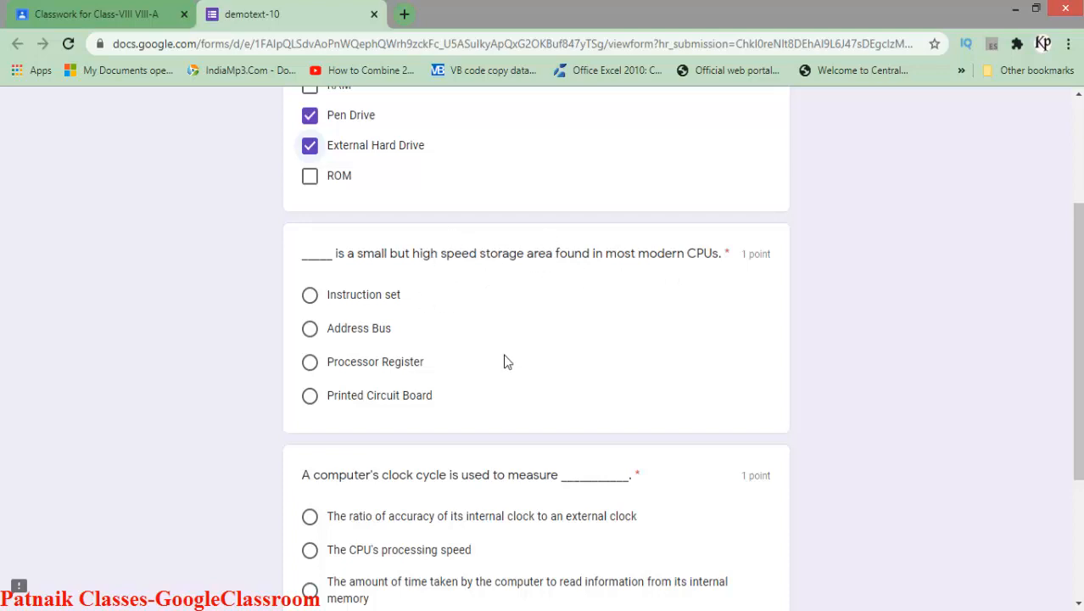
Answer the high speed storage area question with Processor Register and the clock cycle question with Accuracy of system clock, and continue to page 2
{"action": "left_click", "coordinate": [312, 367]}
{"action": "scroll", "coordinate": [577, 364], "scroll_direction": "down", "scroll_amount": 3}
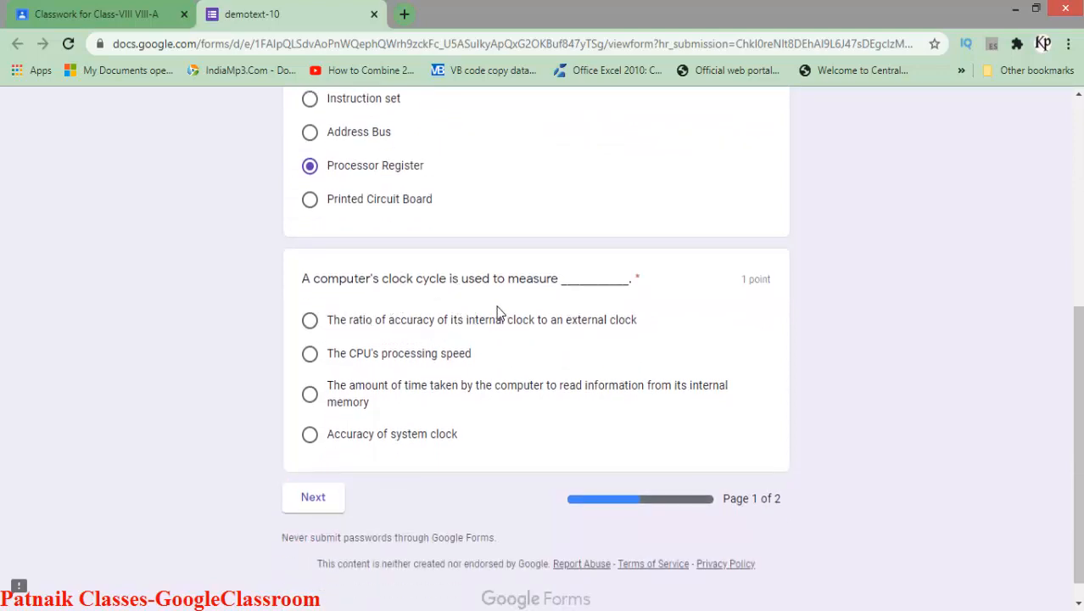
{"action": "left_click", "coordinate": [310, 435]}
{"action": "left_click", "coordinate": [314, 500]}
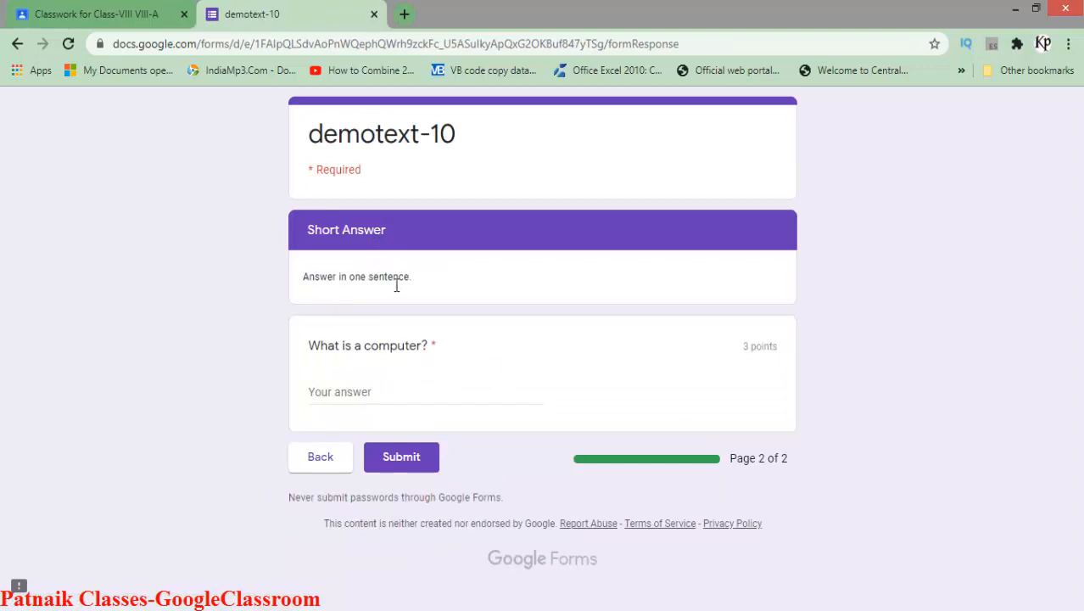
Answer "What is a computer?" with "A computer is an electronic device." and submit the first student's form
{"action": "left_click", "coordinate": [405, 395]}
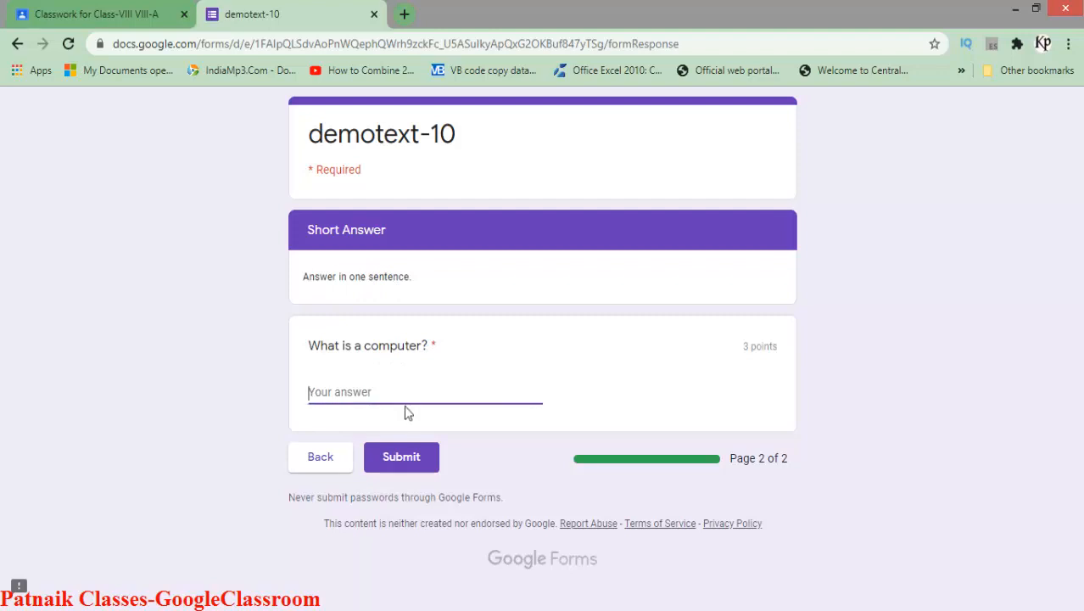
{"action": "type", "text": "A computer is an electronic d"}
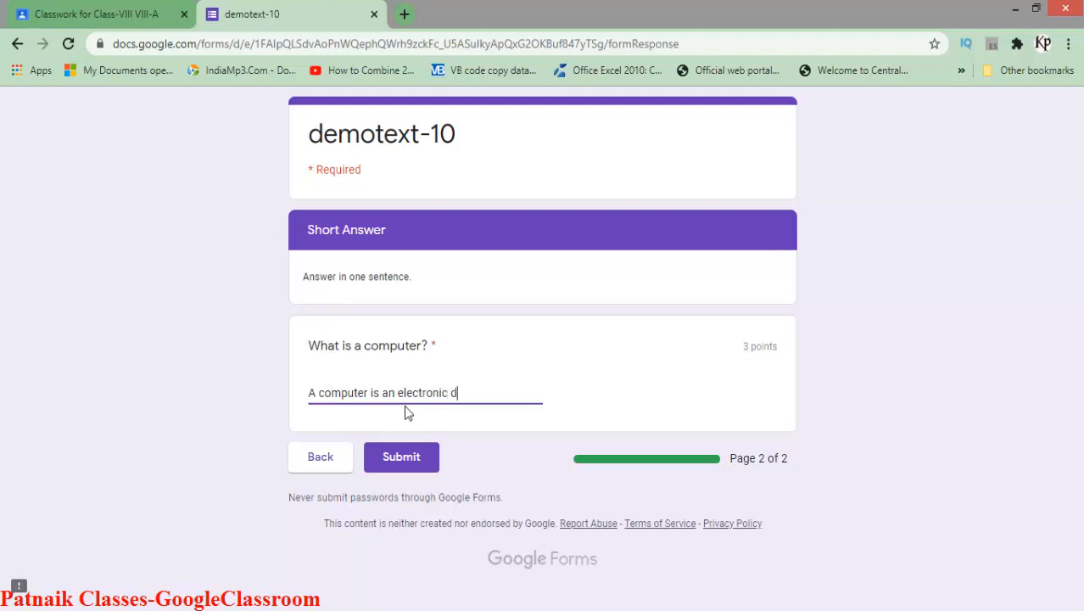
{"action": "type", "text": "evice."}
{"action": "left_click", "coordinate": [405, 458]}
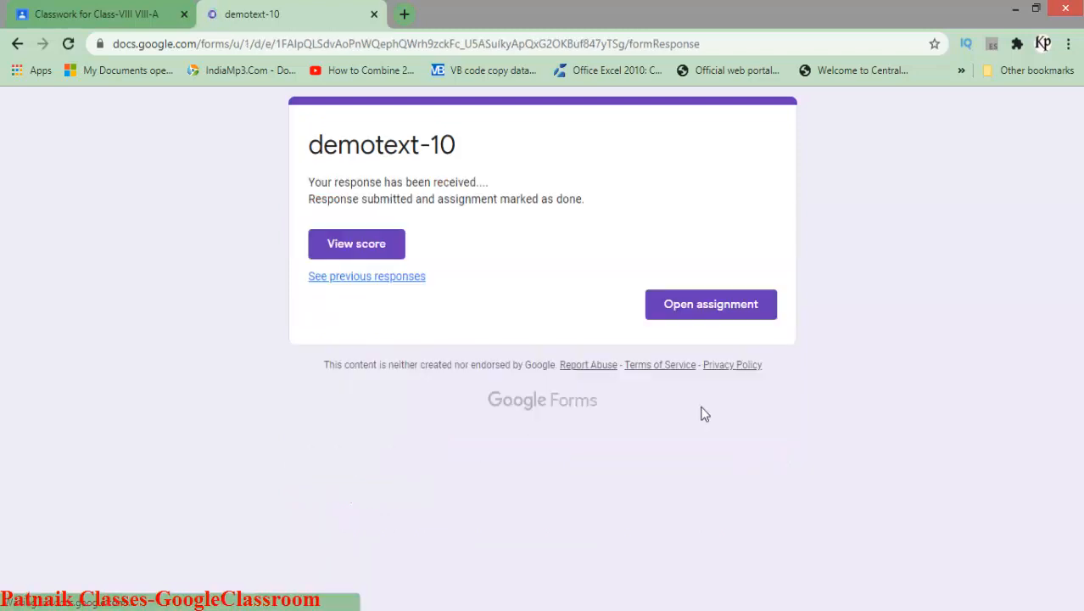
View the first student's score, review the marking of each answer in the form, and close the score page
{"action": "left_click", "coordinate": [358, 249]}
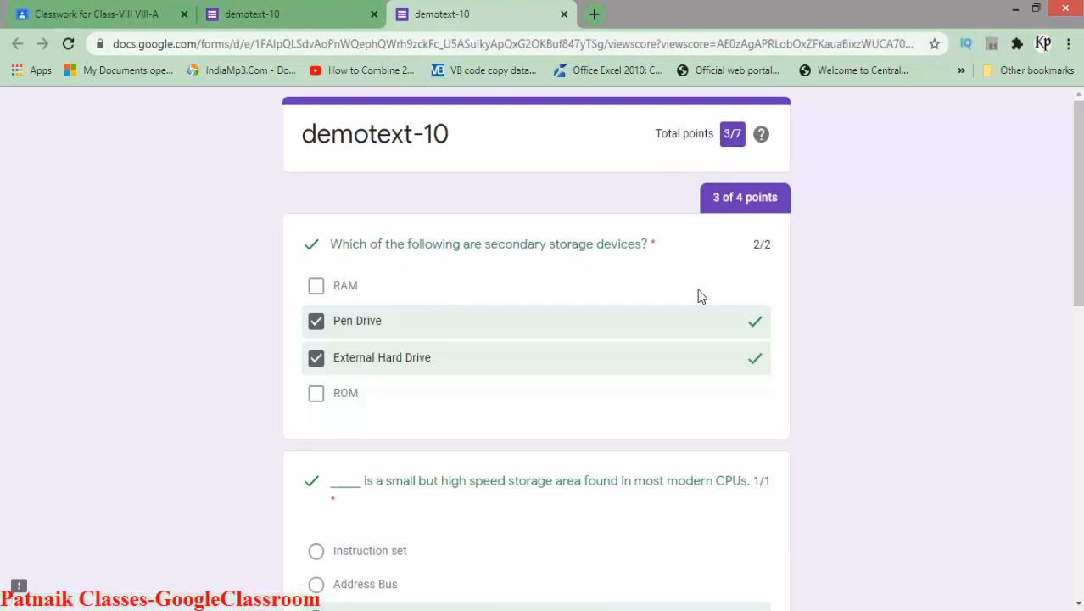
{"action": "scroll", "coordinate": [397, 342], "scroll_direction": "down", "scroll_amount": 3}
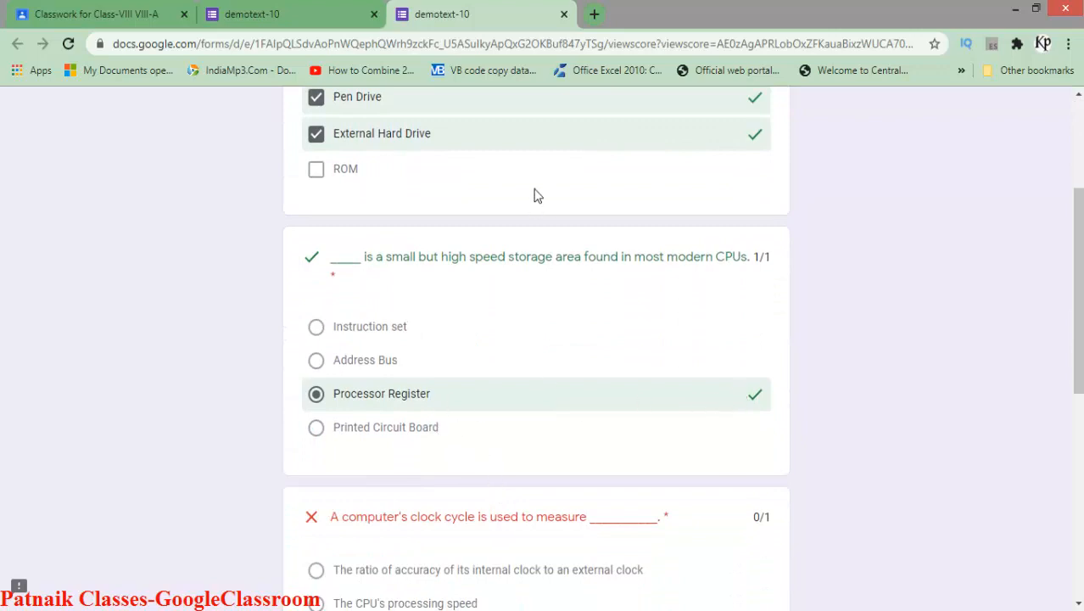
{"action": "scroll", "coordinate": [547, 335], "scroll_direction": "down", "scroll_amount": 2}
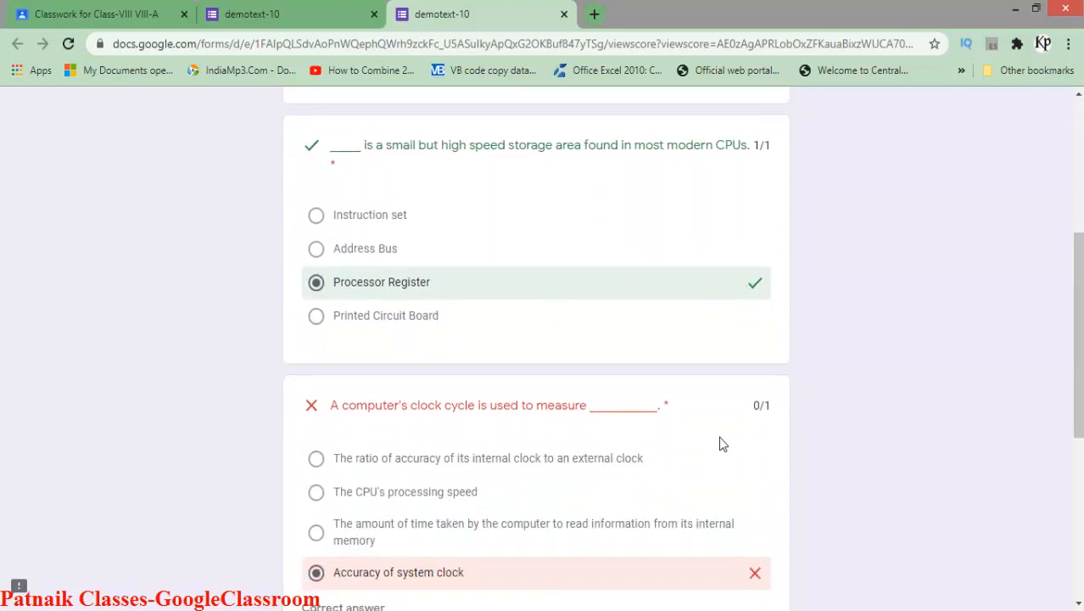
{"action": "scroll", "coordinate": [645, 483], "scroll_direction": "down", "scroll_amount": 1}
{"action": "scroll", "coordinate": [565, 482], "scroll_direction": "down", "scroll_amount": 1}
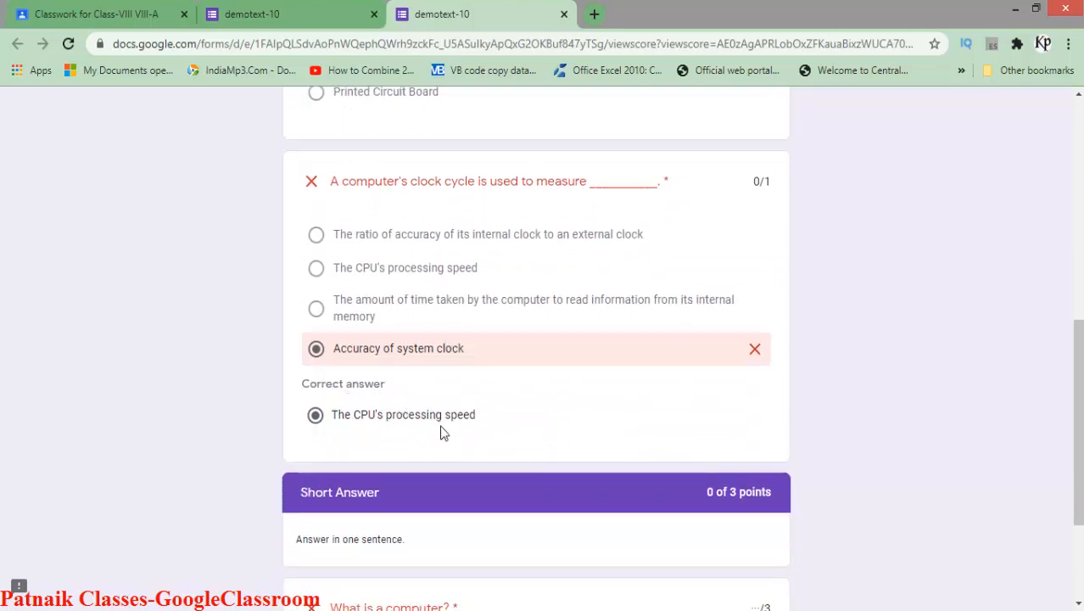
{"action": "scroll", "coordinate": [434, 462], "scroll_direction": "down", "scroll_amount": 2}
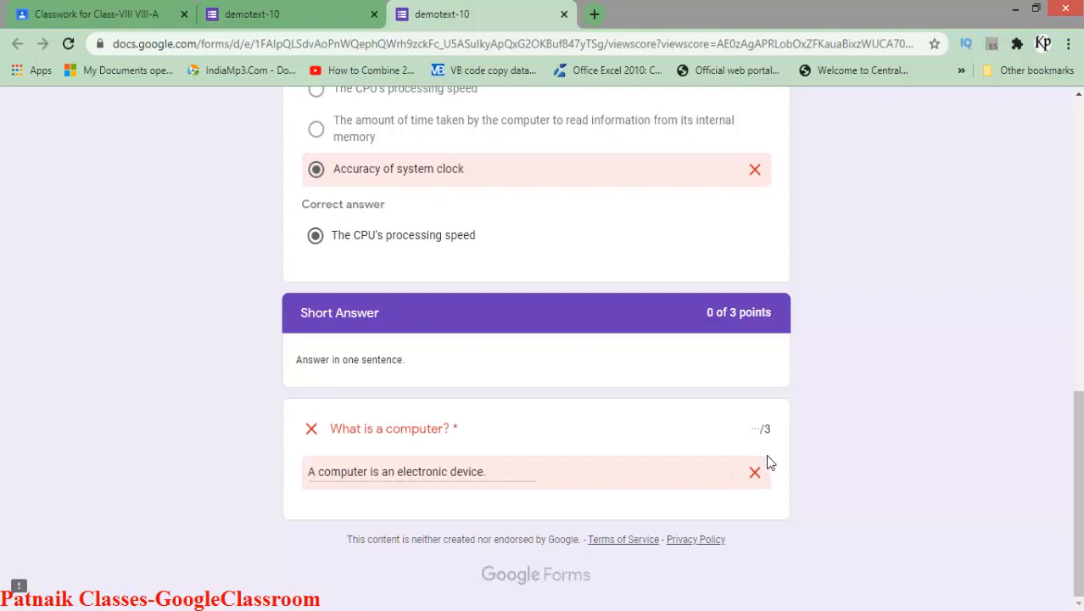
{"action": "scroll", "coordinate": [753, 443], "scroll_direction": "up", "scroll_amount": 8}
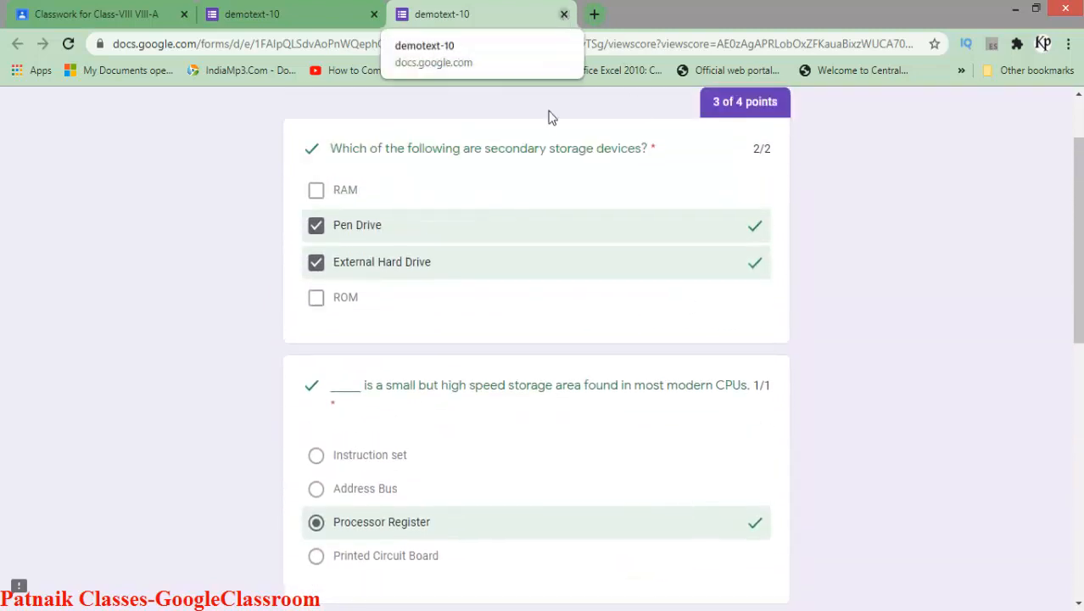
{"action": "scroll", "coordinate": [547, 117], "scroll_direction": "up", "scroll_amount": 2}
{"action": "left_click", "coordinate": [563, 15]}
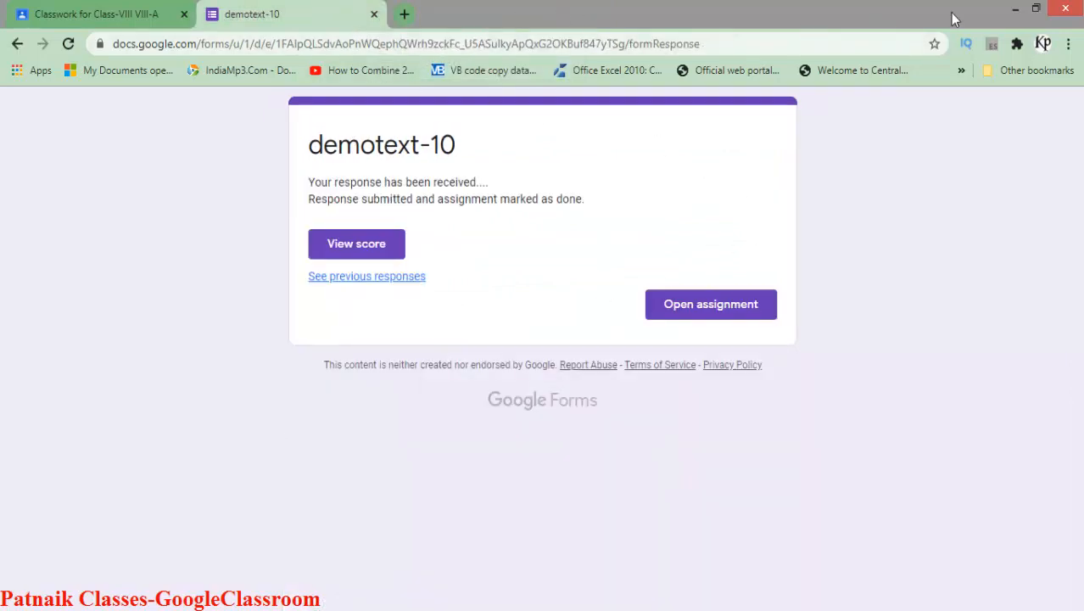
Switch to the second student's demotext-10 form and answer the secondary storage devices question with Pen Drive and RAM
{"action": "left_click", "coordinate": [1013, 12]}
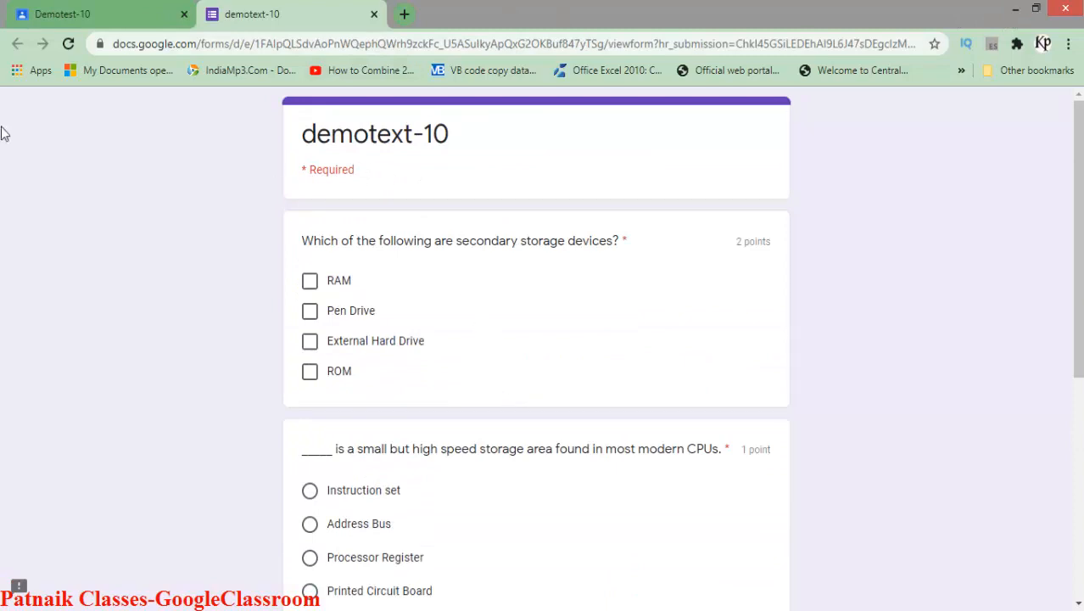
{"action": "scroll", "coordinate": [443, 374], "scroll_direction": "down", "scroll_amount": 5}
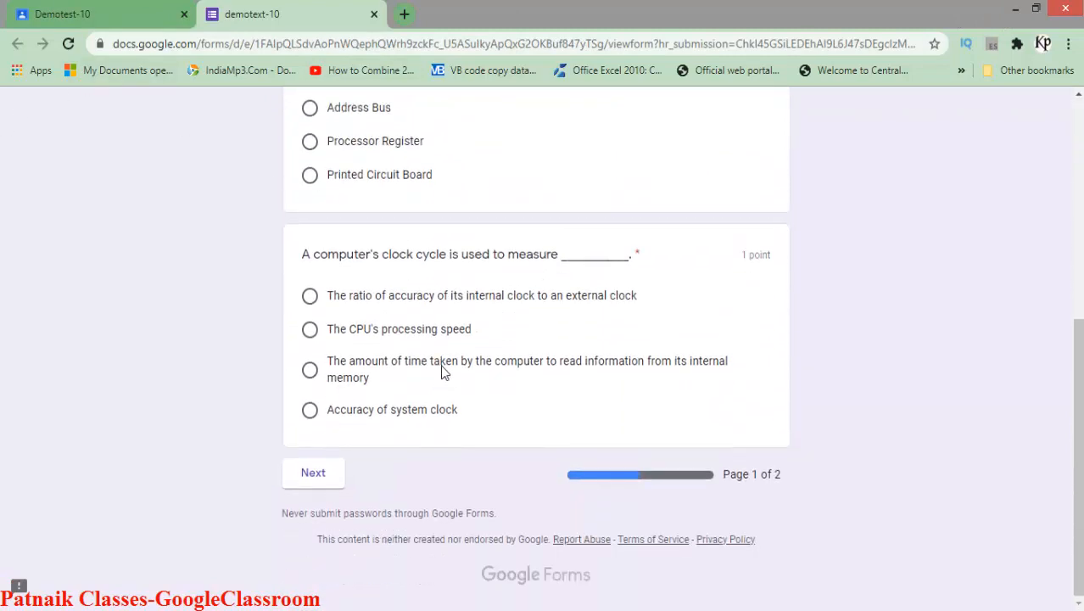
{"action": "scroll", "coordinate": [441, 388], "scroll_direction": "up", "scroll_amount": 5}
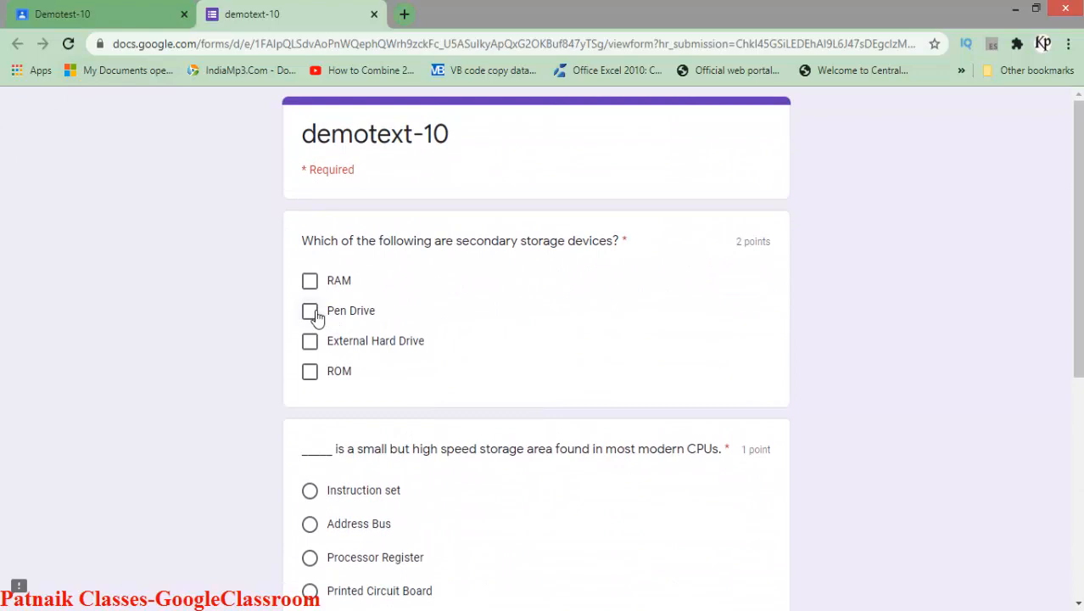
{"action": "left_click", "coordinate": [311, 313]}
{"action": "left_click", "coordinate": [311, 281]}
{"action": "scroll", "coordinate": [397, 382], "scroll_direction": "down", "scroll_amount": 1}
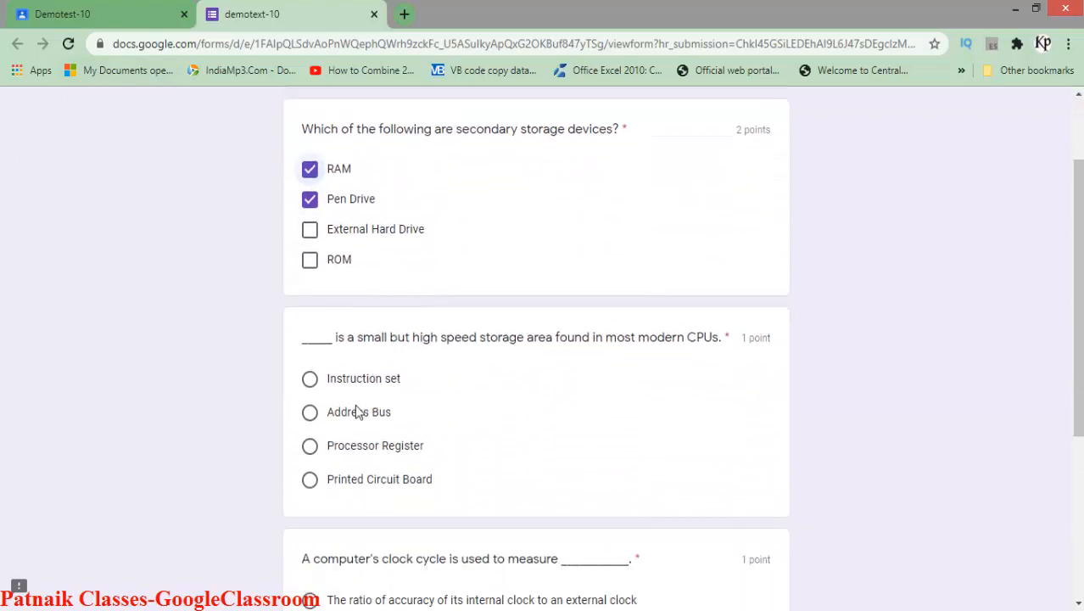
Answer the storage area question with Processor Register and the clock cycle question with "The amount of time taken by the computer...", and go to page 2
{"action": "left_click", "coordinate": [310, 447]}
{"action": "scroll", "coordinate": [373, 483], "scroll_direction": "down", "scroll_amount": 3}
{"action": "scroll", "coordinate": [343, 479], "scroll_direction": "down", "scroll_amount": 1}
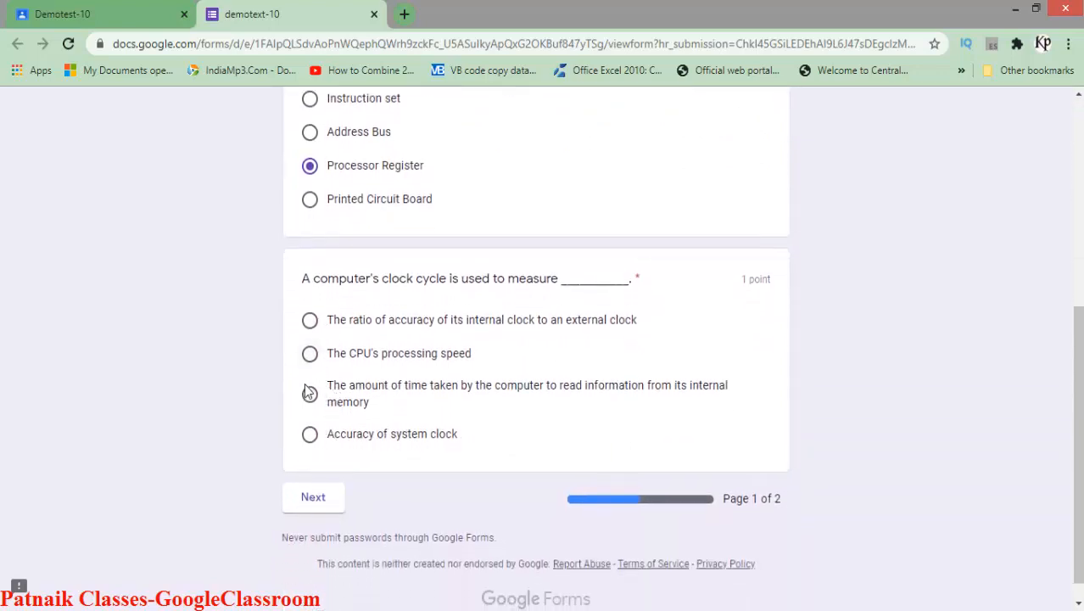
{"action": "left_click", "coordinate": [310, 396]}
{"action": "scroll", "coordinate": [431, 415], "scroll_direction": "down", "scroll_amount": 1}
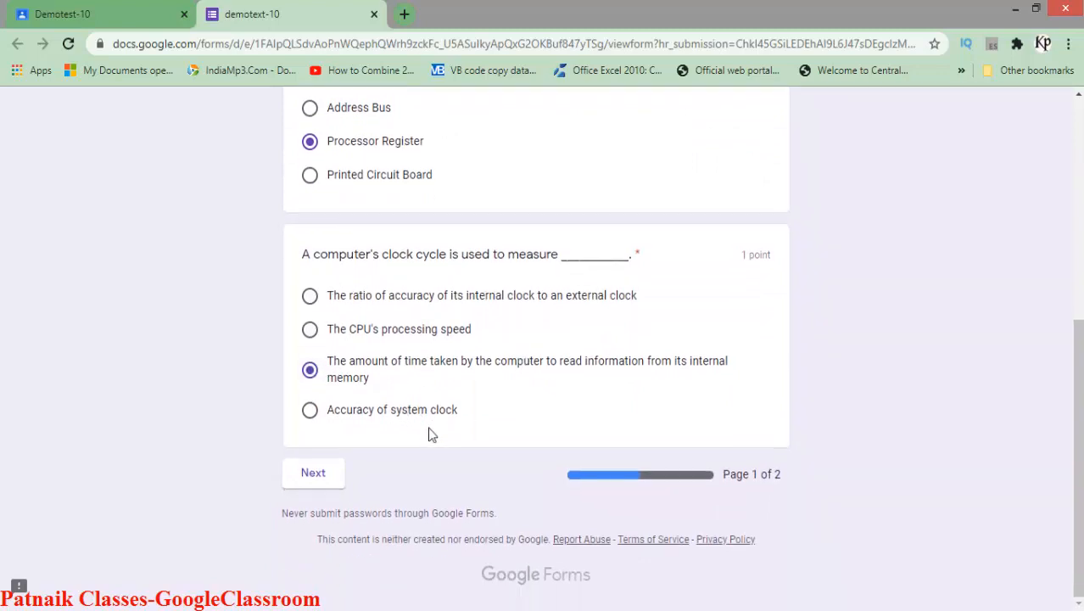
{"action": "left_click", "coordinate": [339, 473]}
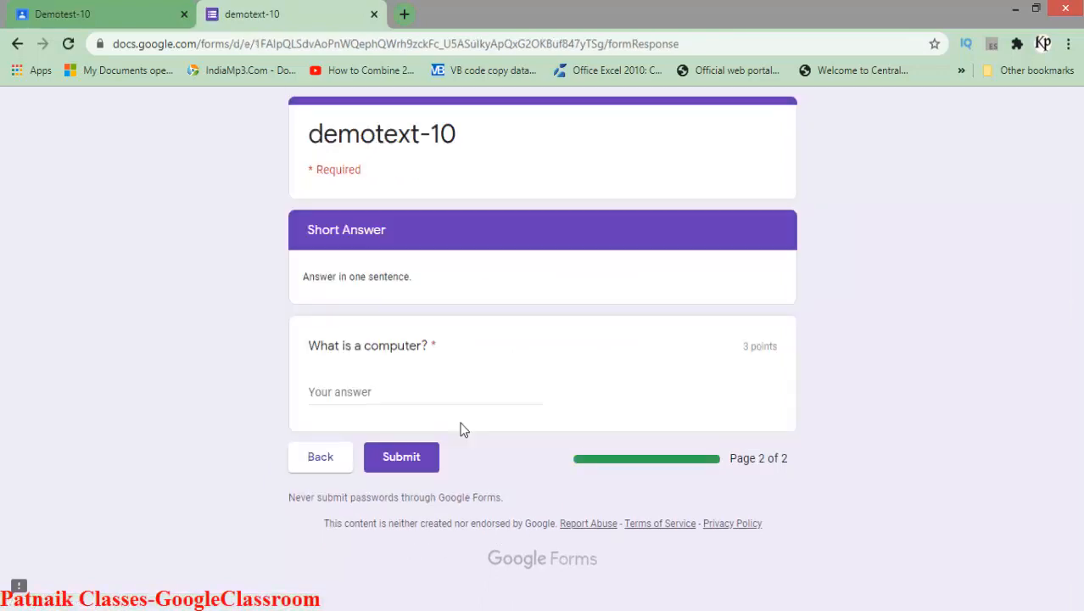
Answer "What is a computer?" with "A computer is an electronic device used to collect information and process the information." and submit the form
{"action": "left_click", "coordinate": [414, 391]}
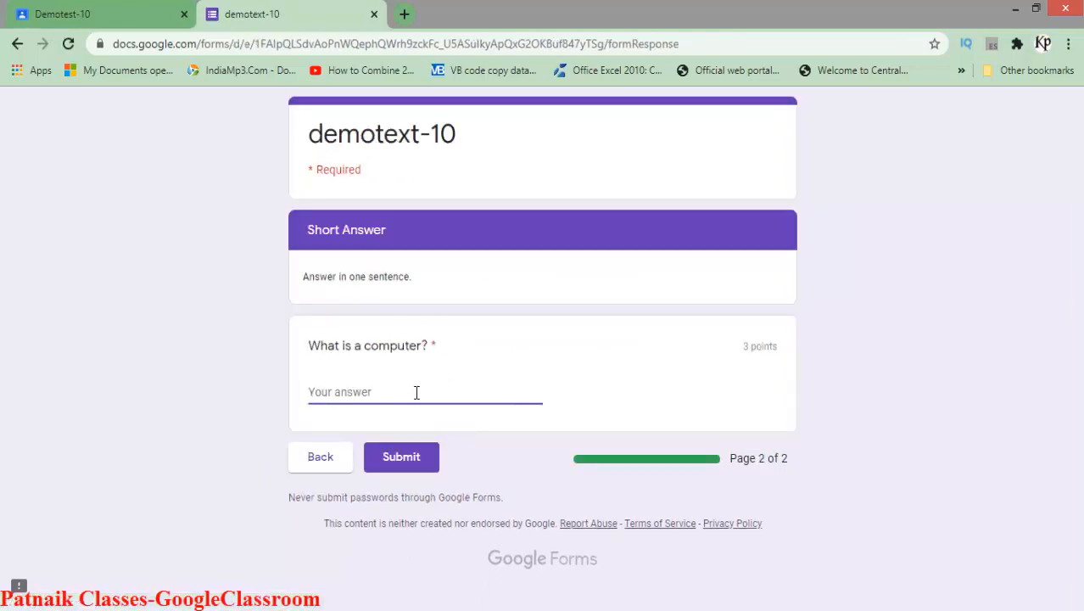
{"action": "type", "text": "A computer is an electronic device used to col"}
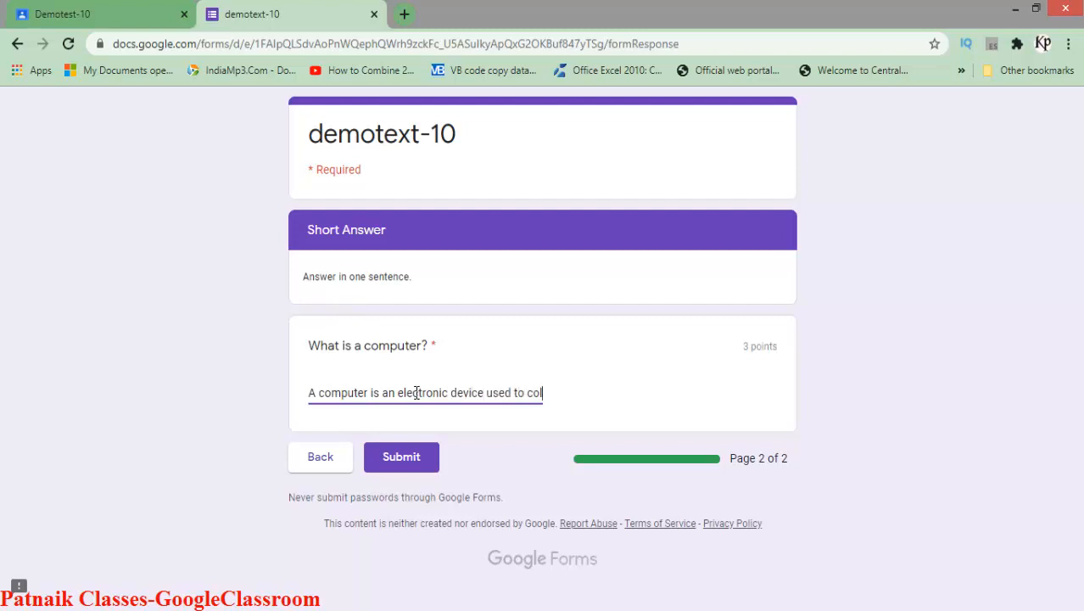
{"action": "type", "text": "ect informatio"}
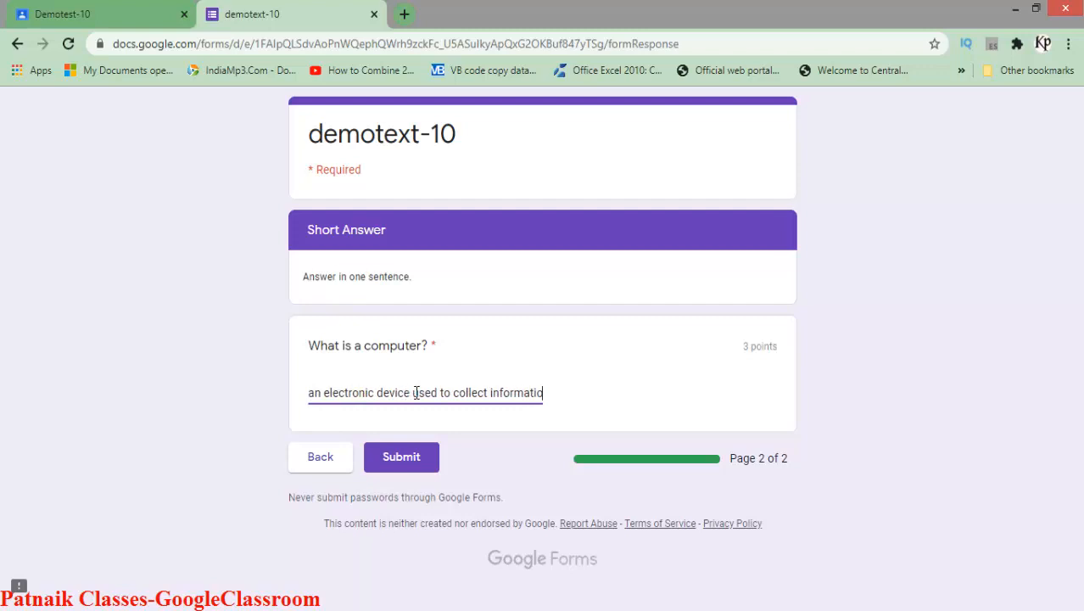
{"action": "type", "text": "n and "}
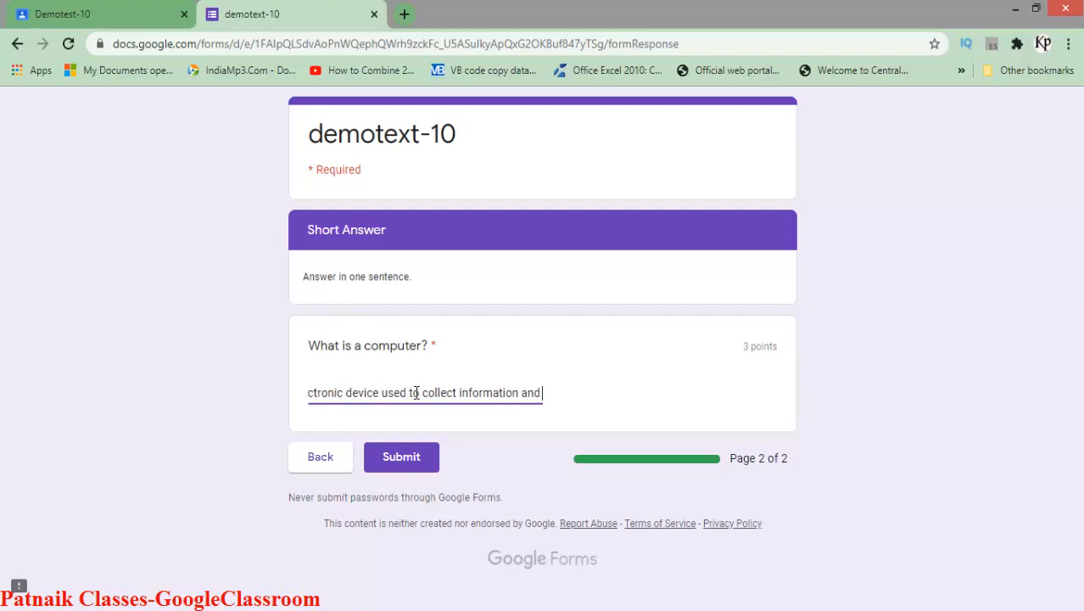
{"action": "type", "text": "pre"}
{"action": "type", "text": "cess the "}
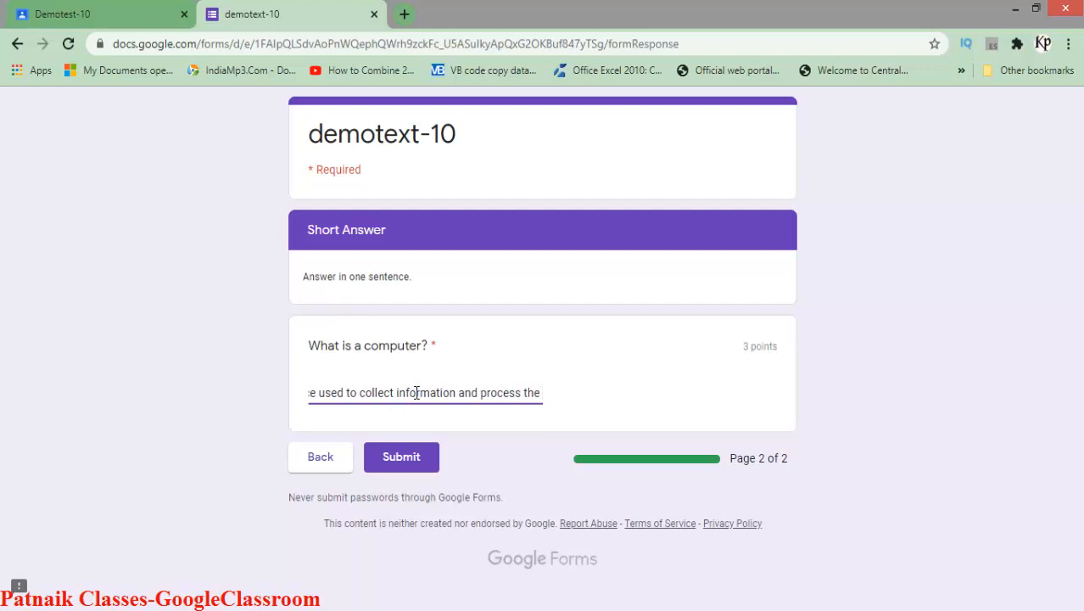
{"action": "type", "text": "information."}
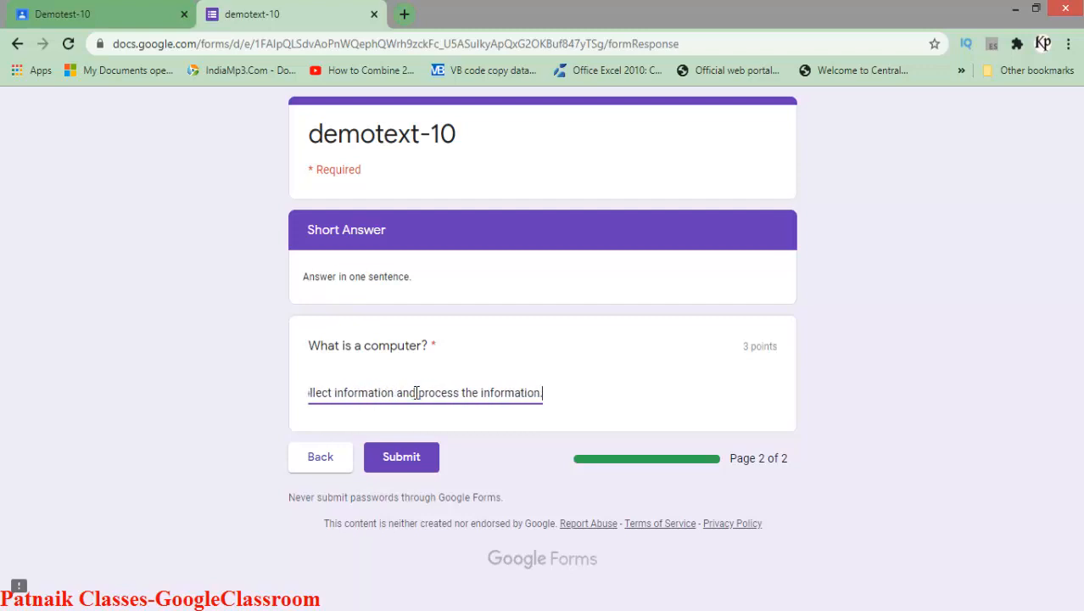
{"action": "left_click", "coordinate": [428, 465]}
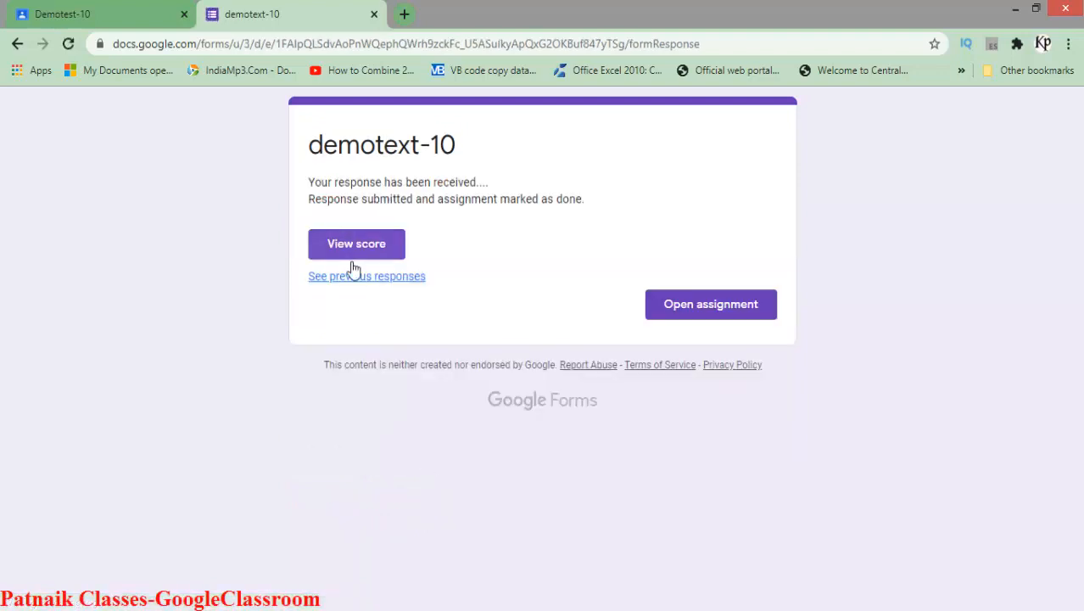
View the second student's score, review the points and correct answers for each question, and close the score page
{"action": "left_click", "coordinate": [354, 253]}
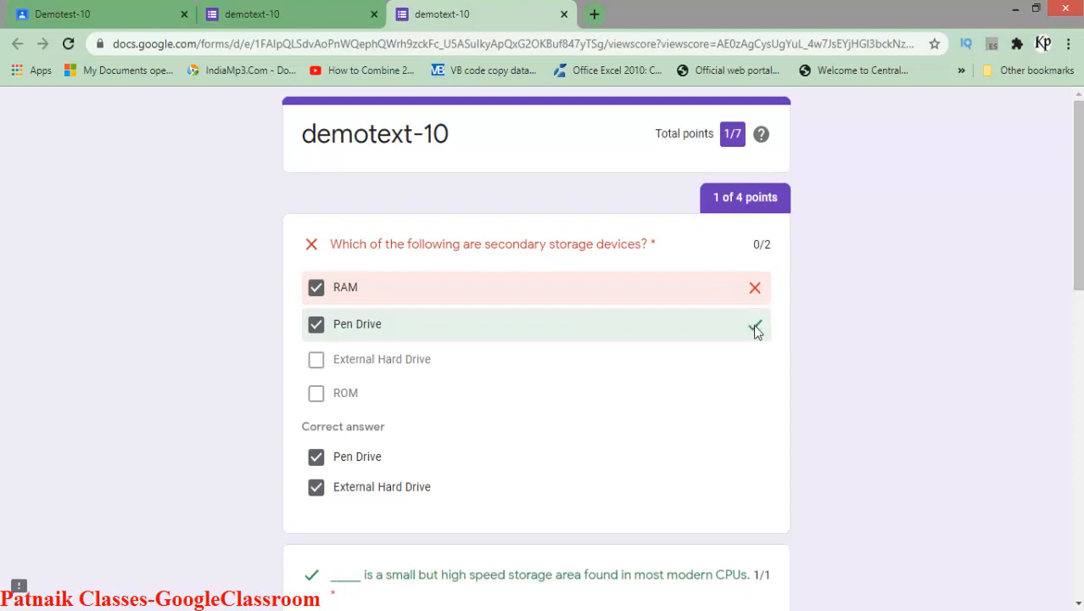
{"action": "scroll", "coordinate": [758, 331], "scroll_direction": "down", "scroll_amount": 3}
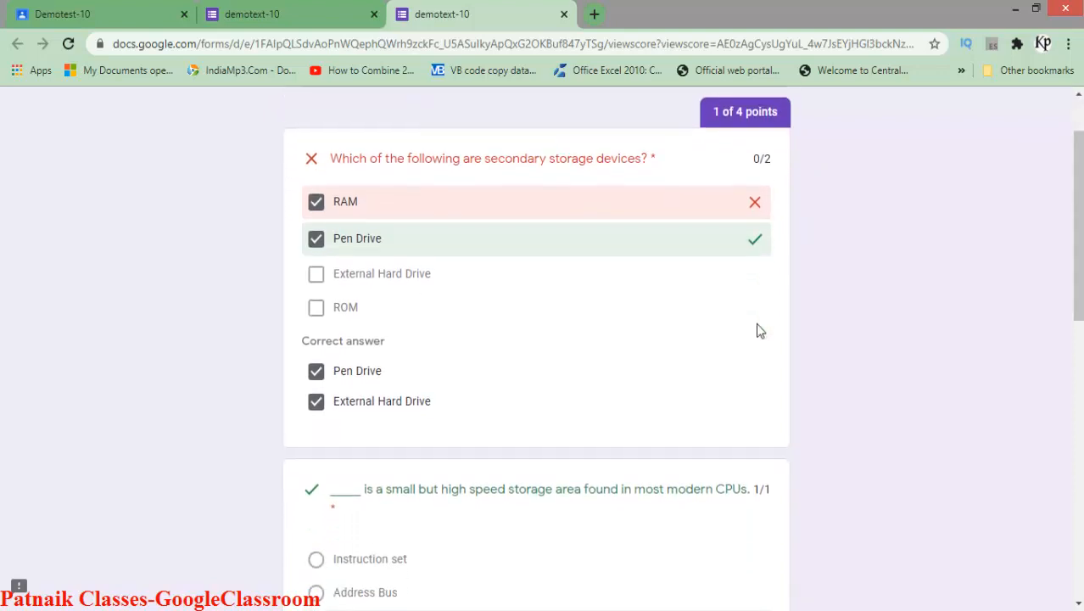
{"action": "scroll", "coordinate": [757, 330], "scroll_direction": "down", "scroll_amount": 2}
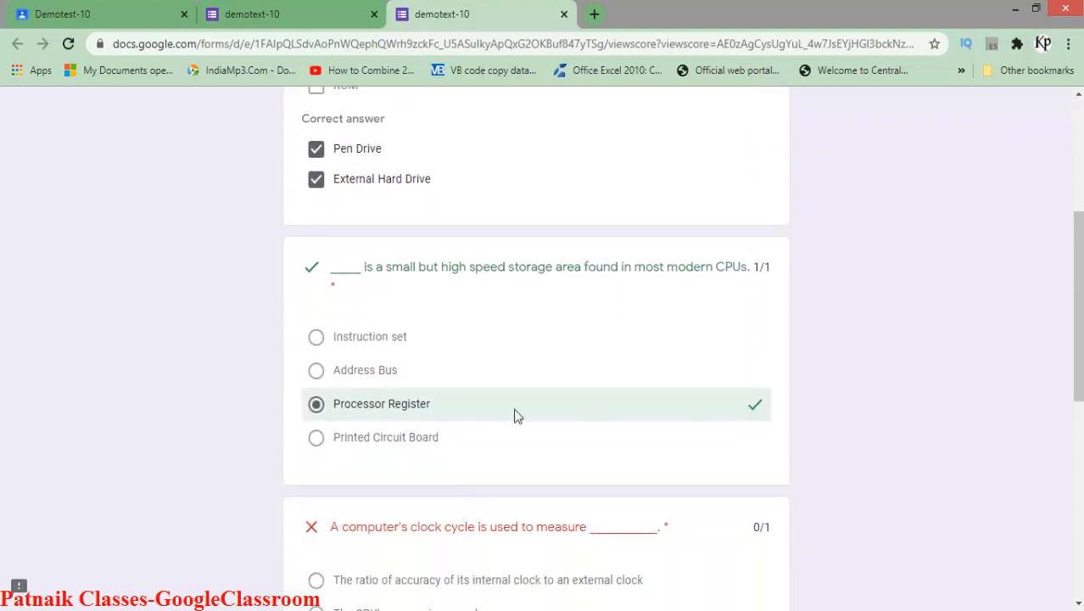
{"action": "scroll", "coordinate": [522, 407], "scroll_direction": "down", "scroll_amount": 2}
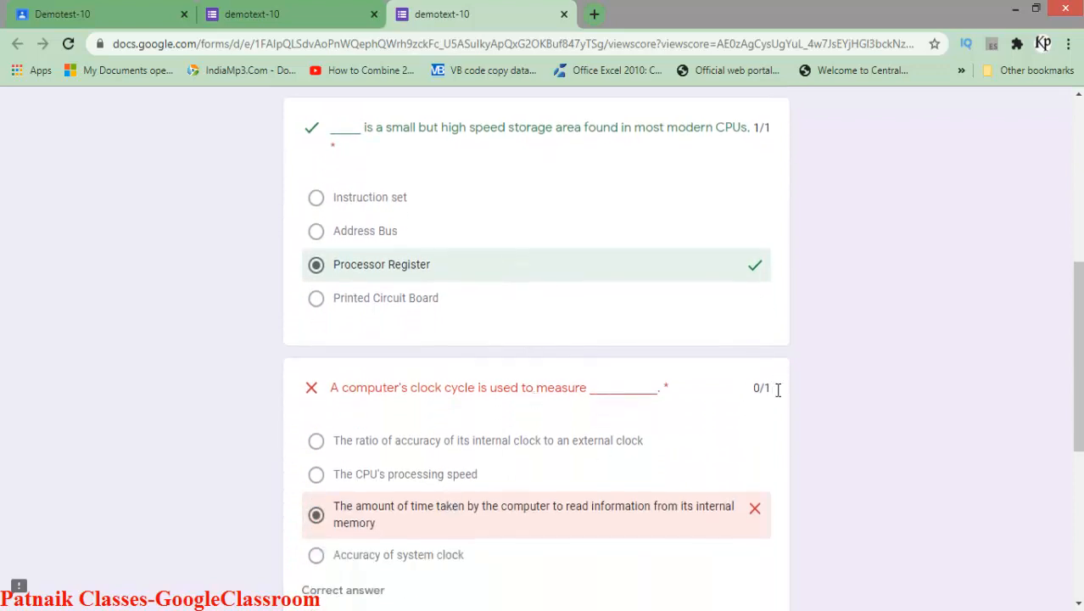
{"action": "scroll", "coordinate": [778, 387], "scroll_direction": "down", "scroll_amount": 4}
{"action": "scroll", "coordinate": [474, 423], "scroll_direction": "down", "scroll_amount": 2}
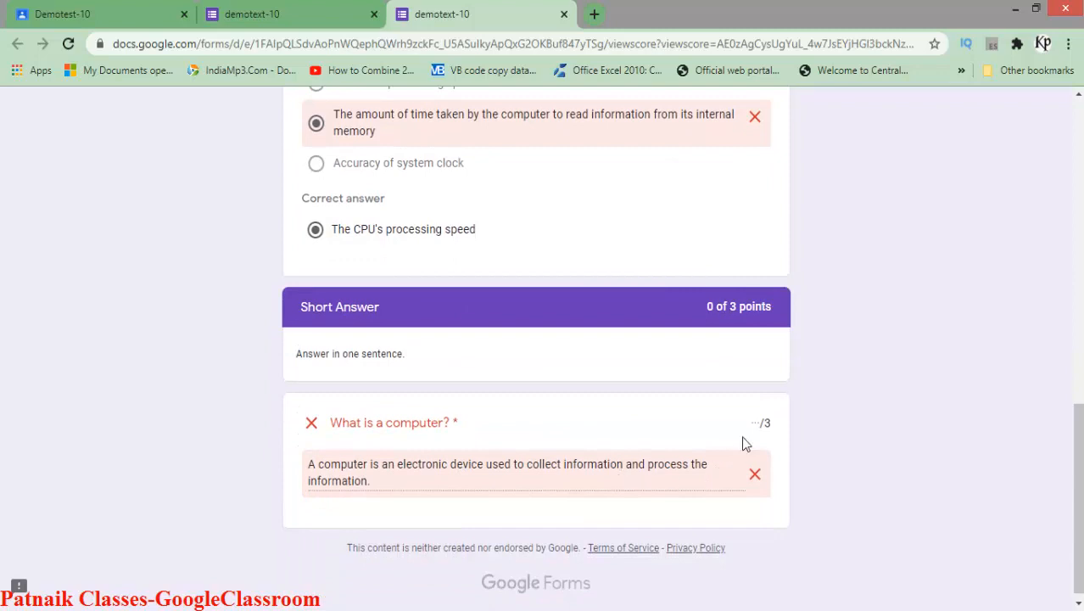
{"action": "left_click", "coordinate": [564, 15]}
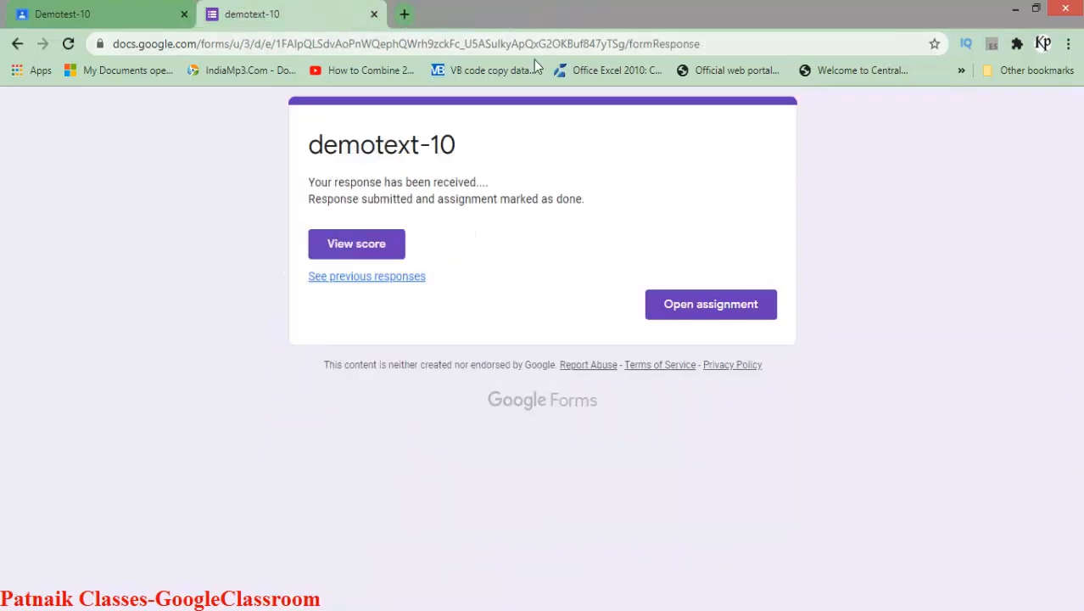
Close the second student's submitted form, switch to the teacher's Class-VIII window and reload the stream
{"action": "left_click", "coordinate": [373, 15]}
{"action": "left_click", "coordinate": [1015, 10]}
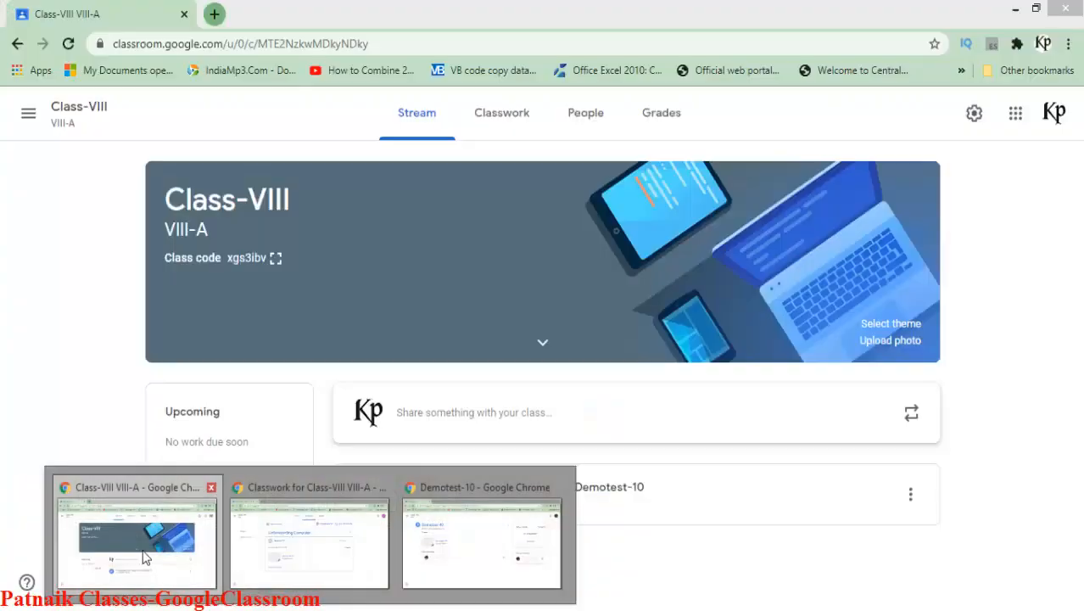
{"action": "left_click", "coordinate": [138, 533]}
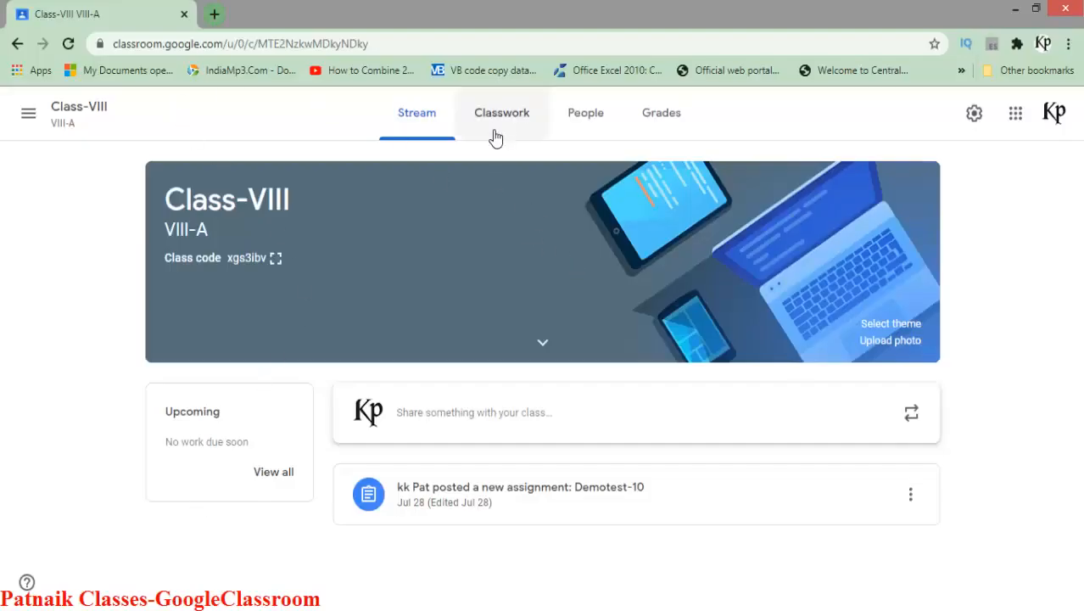
{"action": "left_click", "coordinate": [68, 44]}
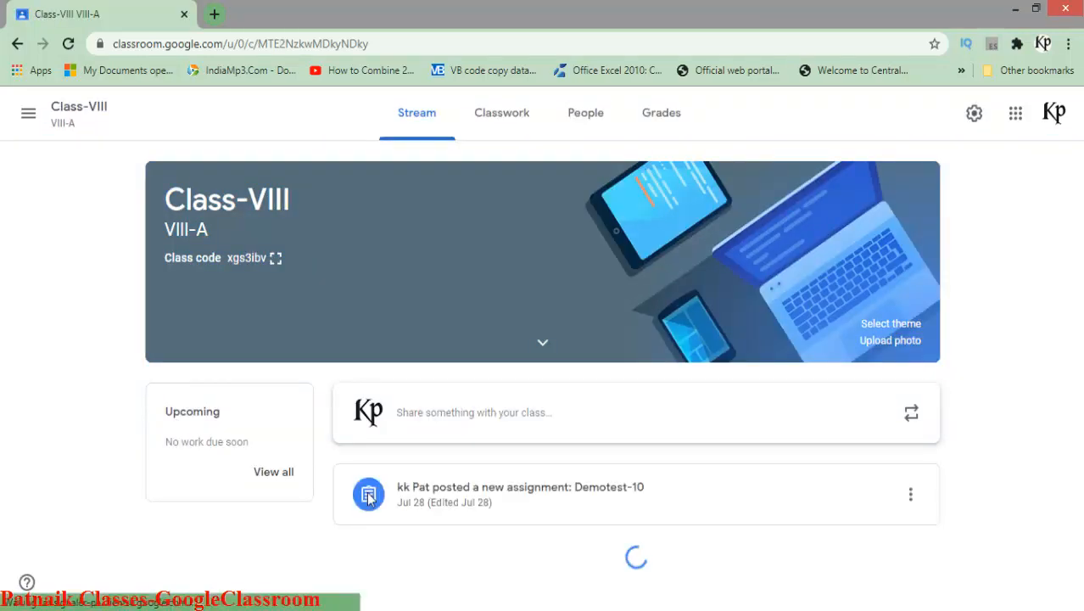
Open the demotext-10 form attached to the Demotest-10 assignment in Classwork and switch it to edit mode
{"action": "left_click", "coordinate": [499, 115]}
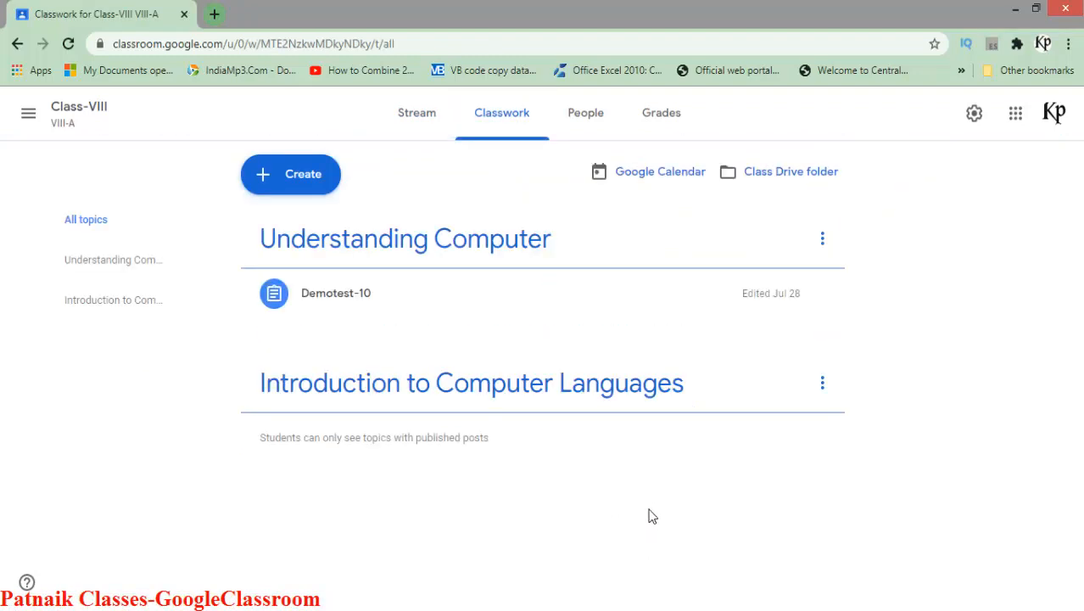
{"action": "left_click", "coordinate": [500, 303]}
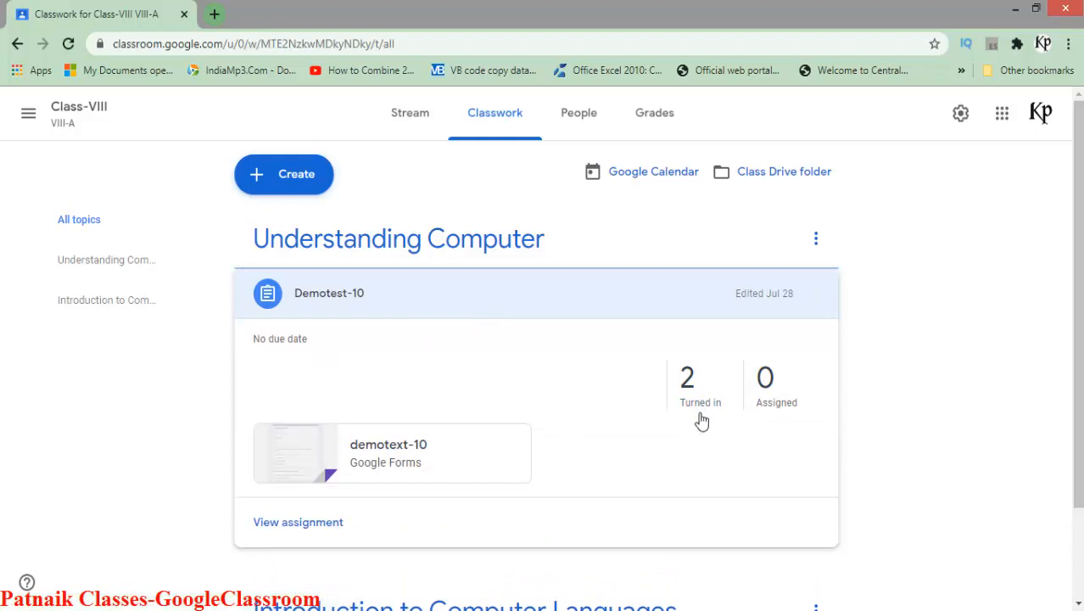
{"action": "left_click", "coordinate": [378, 461]}
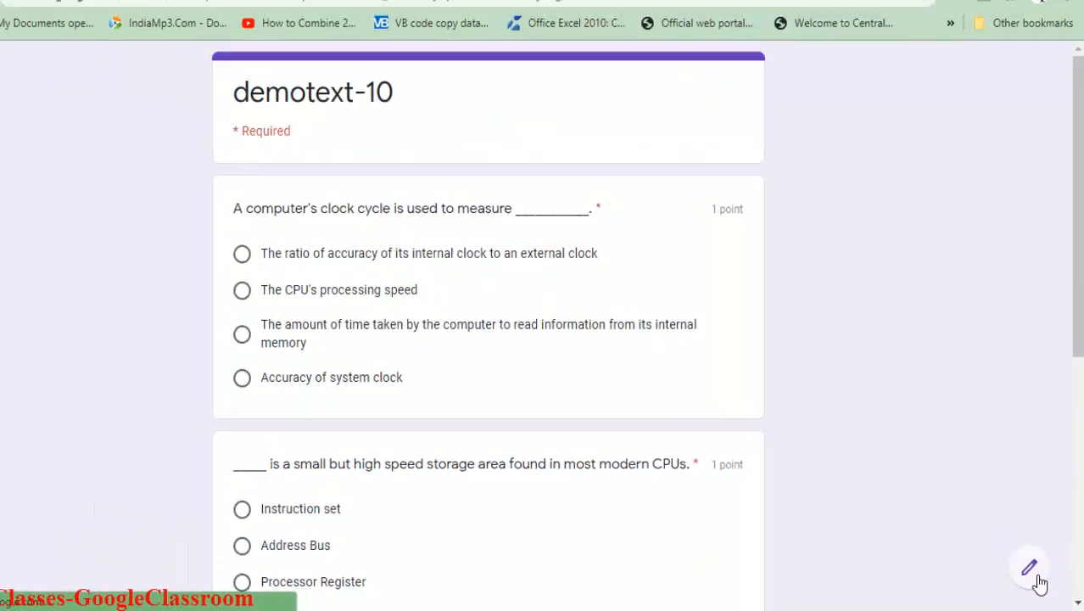
{"action": "left_click", "coordinate": [1001, 549]}
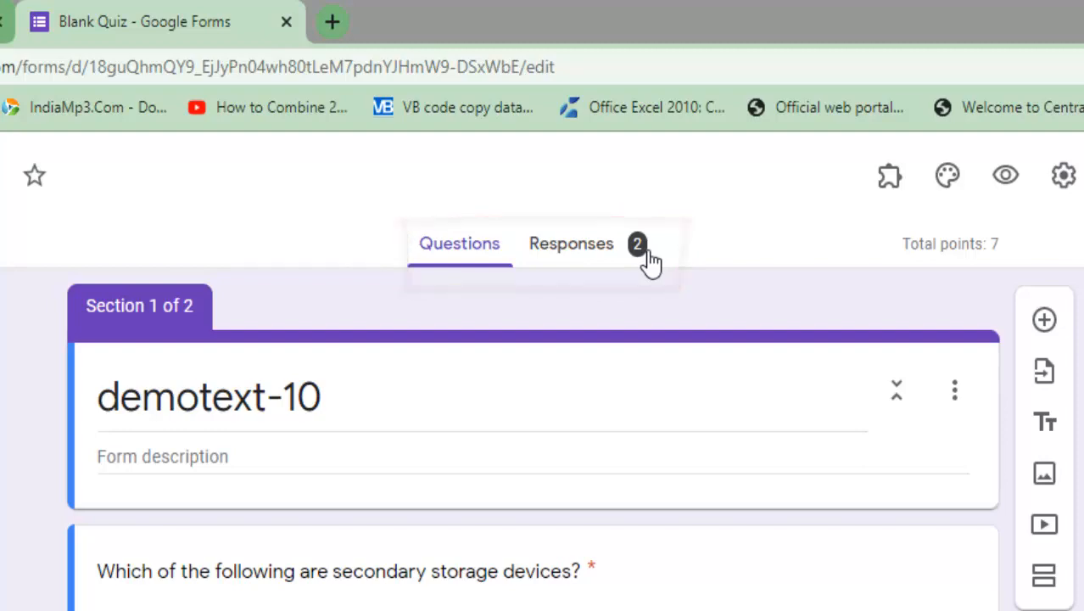
View the summary of the form's responses, examining the score insights, points distribution and frequently missed questions
{"action": "left_click", "coordinate": [603, 263]}
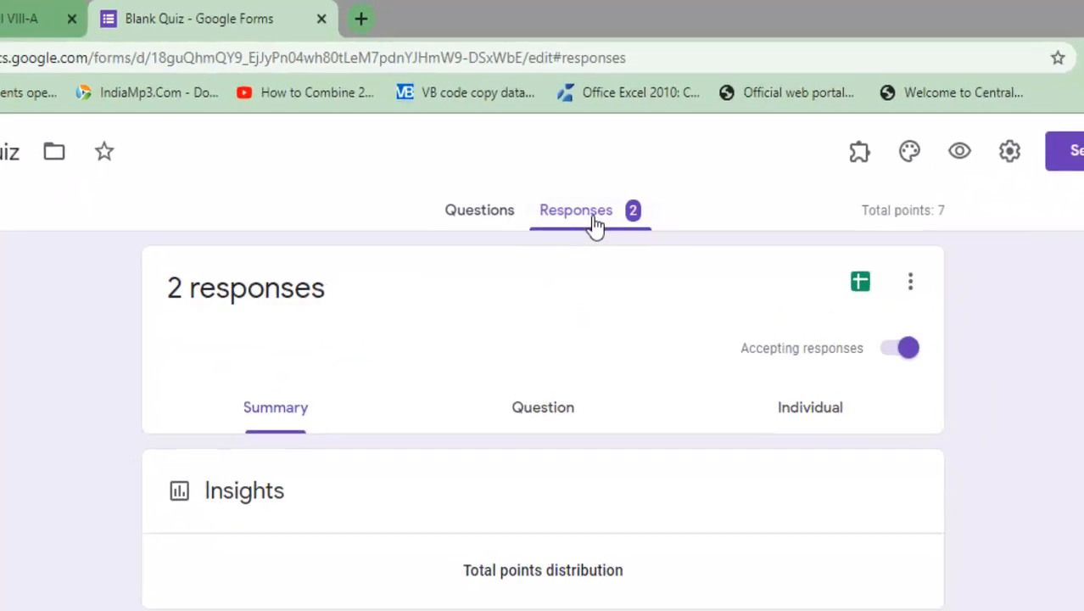
{"action": "scroll", "coordinate": [622, 303], "scroll_direction": "down", "scroll_amount": 3}
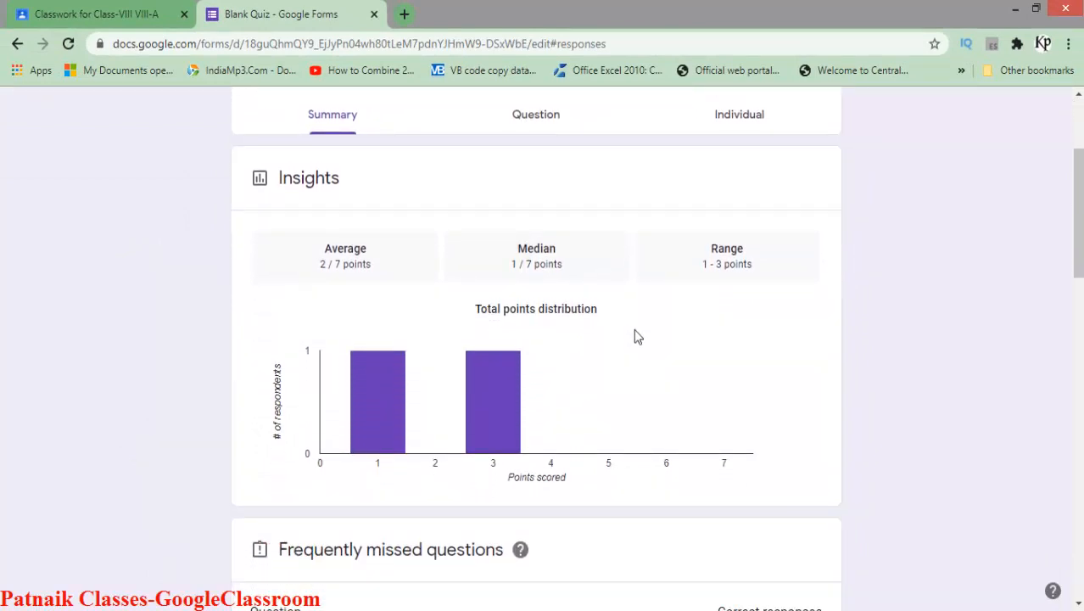
{"action": "scroll", "coordinate": [636, 336], "scroll_direction": "down", "scroll_amount": 1}
{"action": "scroll", "coordinate": [636, 336], "scroll_direction": "up", "scroll_amount": 3}
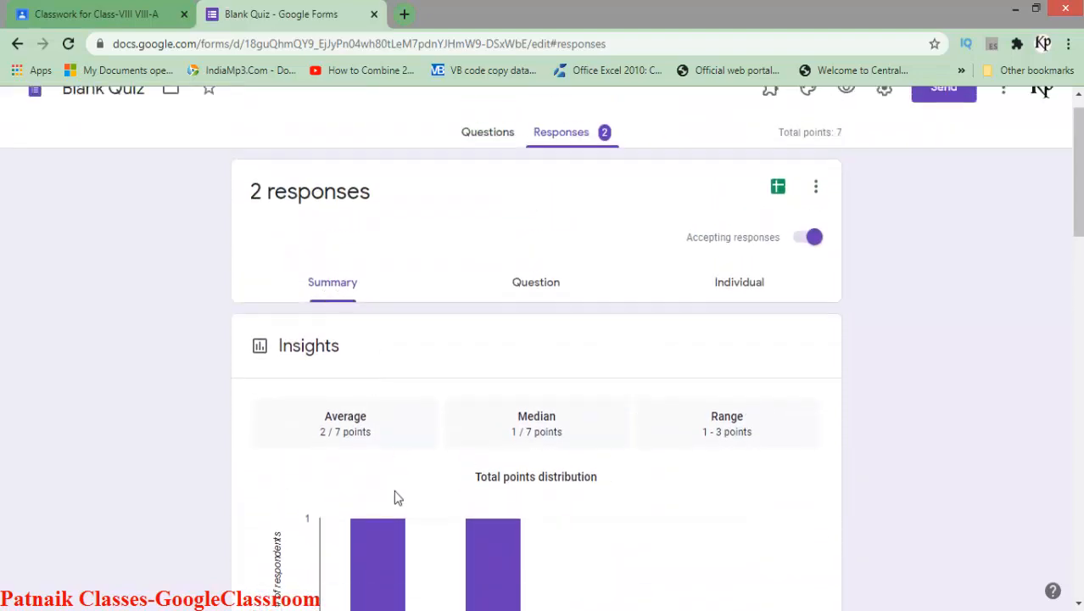
{"action": "scroll", "coordinate": [482, 441], "scroll_direction": "down", "scroll_amount": 4}
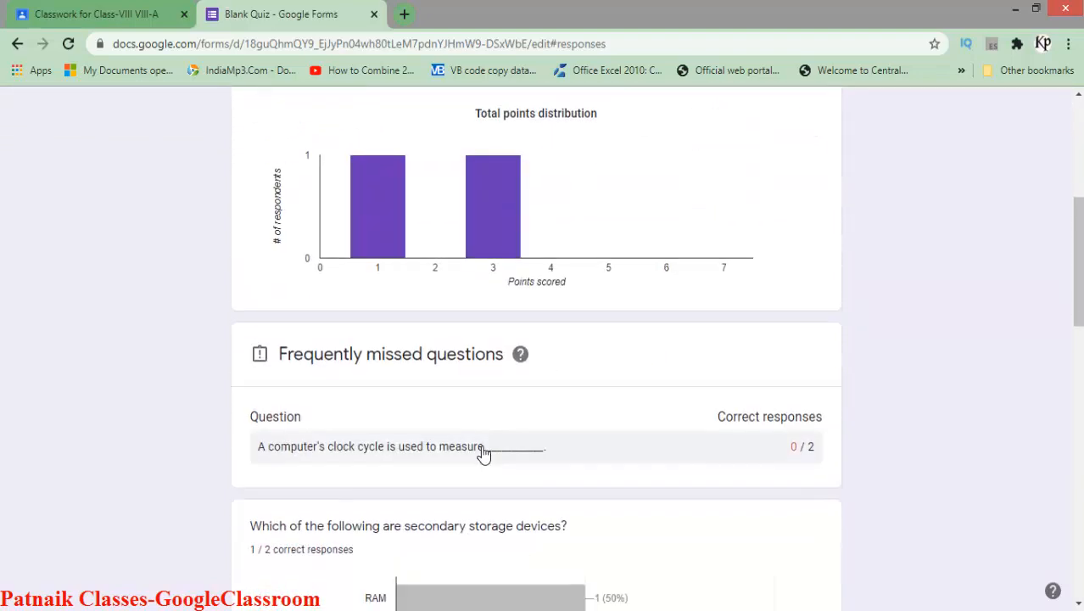
{"action": "scroll", "coordinate": [480, 454], "scroll_direction": "up", "scroll_amount": 1}
{"action": "scroll", "coordinate": [478, 452], "scroll_direction": "up", "scroll_amount": 3}
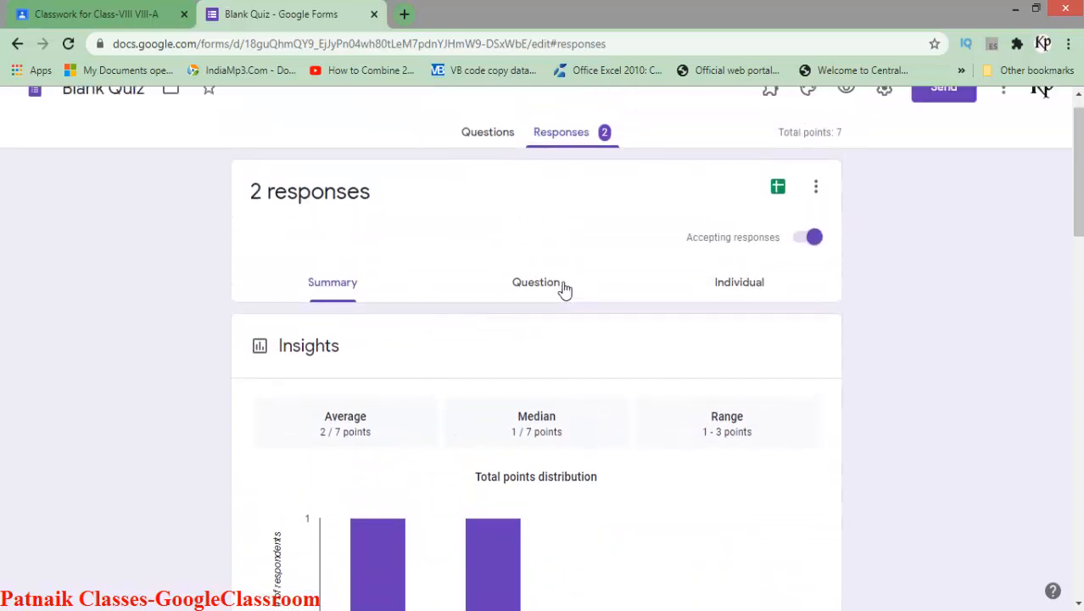
Examine the responses by question for "Which of the following are secondary storage devices?"
{"action": "left_click", "coordinate": [557, 289]}
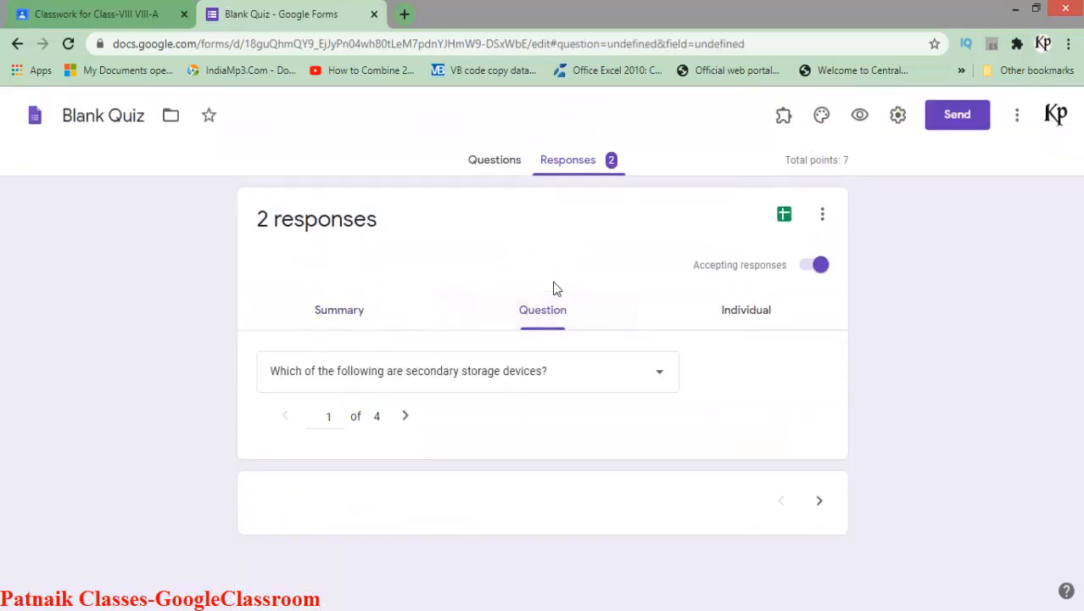
{"action": "scroll", "coordinate": [443, 479], "scroll_direction": "down", "scroll_amount": 6}
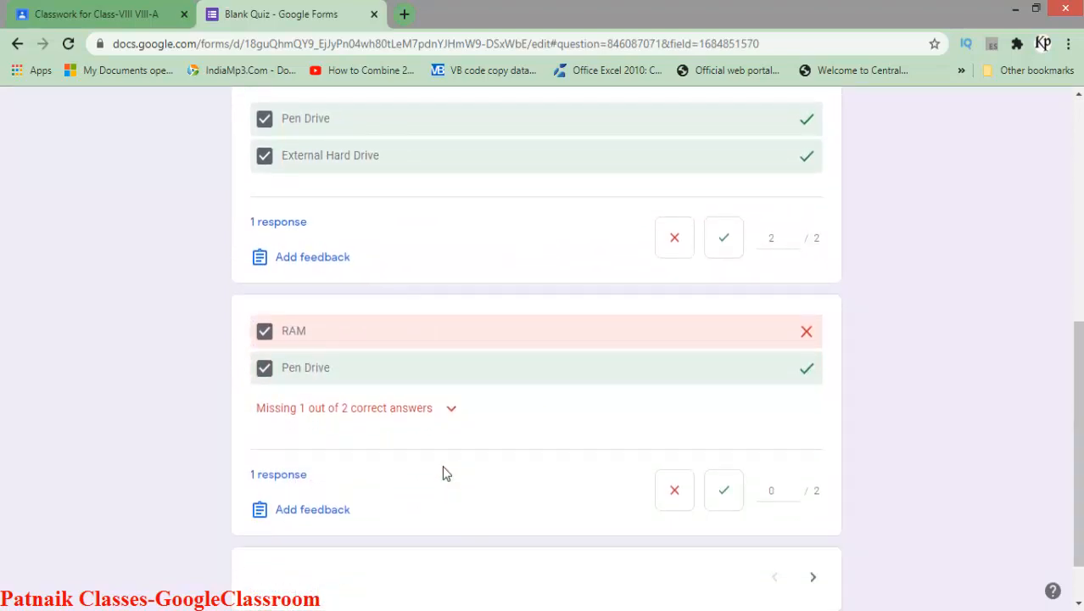
{"action": "scroll", "coordinate": [443, 471], "scroll_direction": "up", "scroll_amount": 6}
Open the first individual response and review its answers and points question by question
{"action": "left_click", "coordinate": [757, 313]}
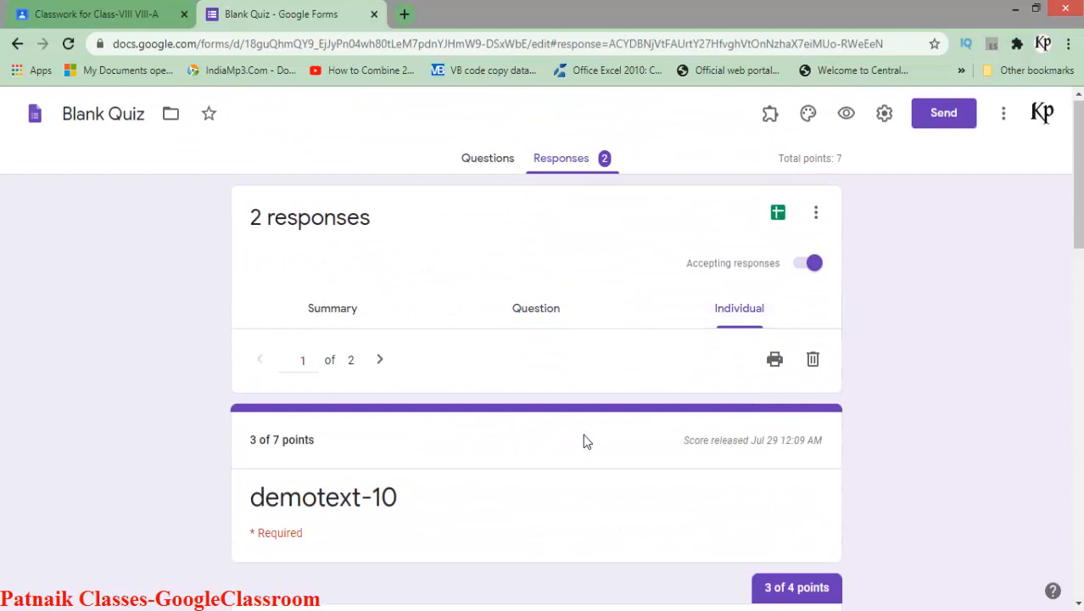
{"action": "scroll", "coordinate": [586, 434], "scroll_direction": "down", "scroll_amount": 5}
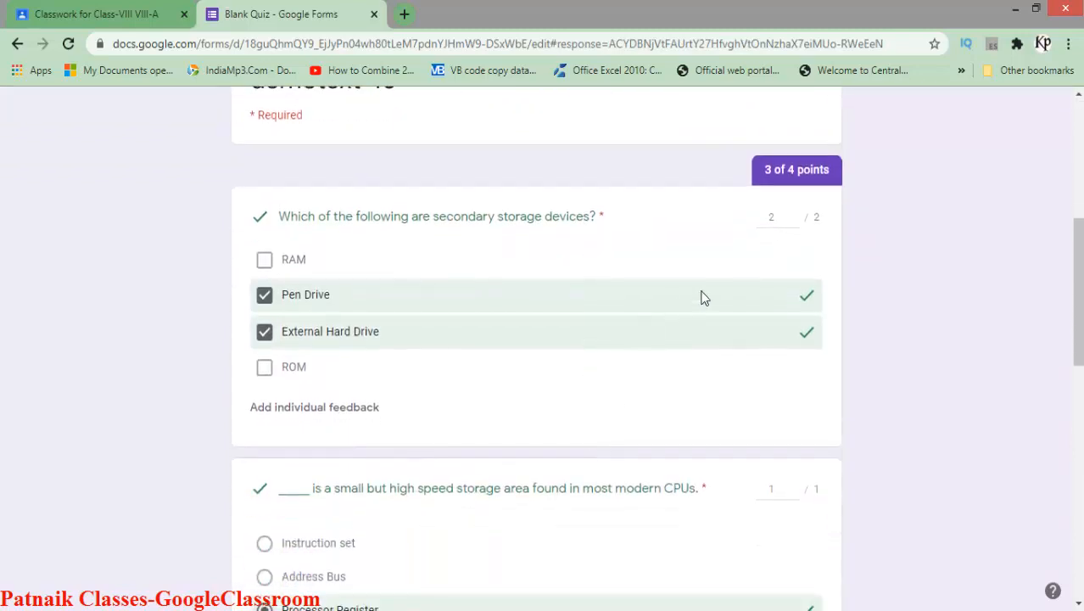
{"action": "scroll", "coordinate": [458, 341], "scroll_direction": "down", "scroll_amount": 2}
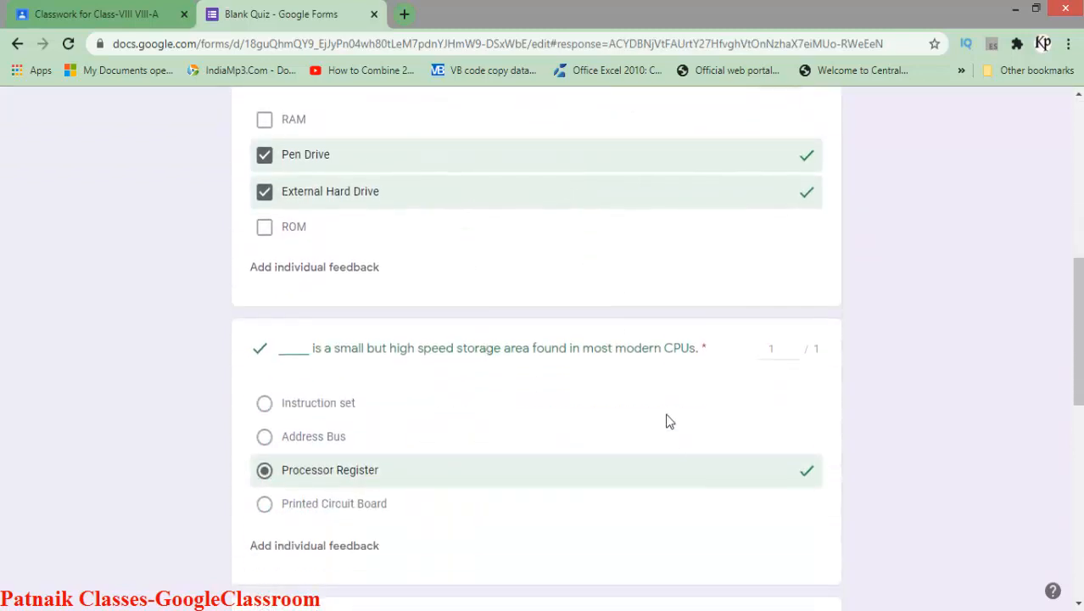
{"action": "scroll", "coordinate": [669, 420], "scroll_direction": "down", "scroll_amount": 4}
{"action": "scroll", "coordinate": [703, 394], "scroll_direction": "down", "scroll_amount": 2}
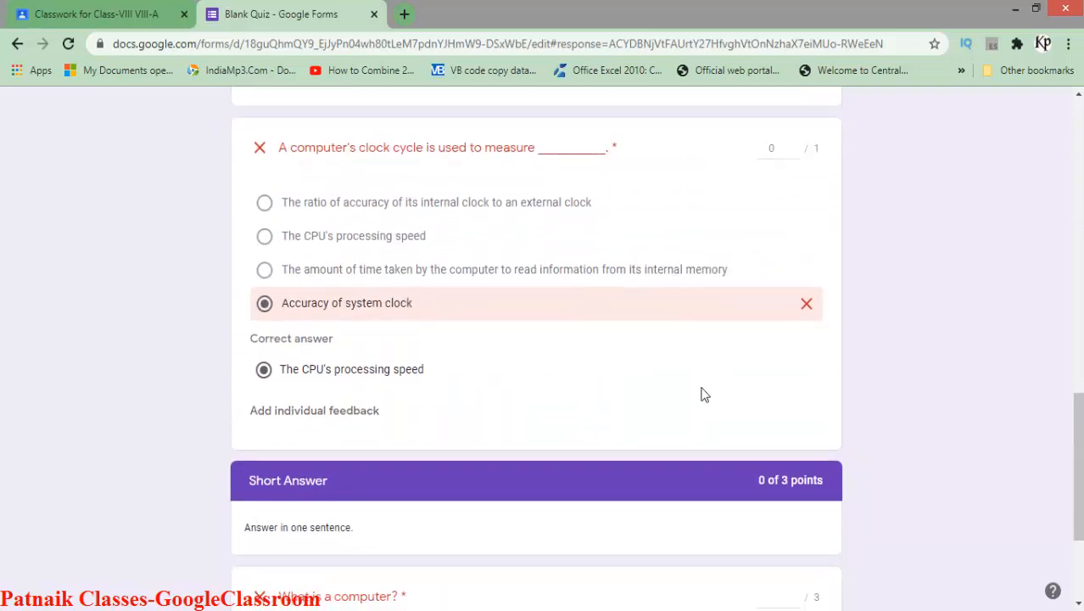
{"action": "scroll", "coordinate": [703, 395], "scroll_direction": "down", "scroll_amount": 1}
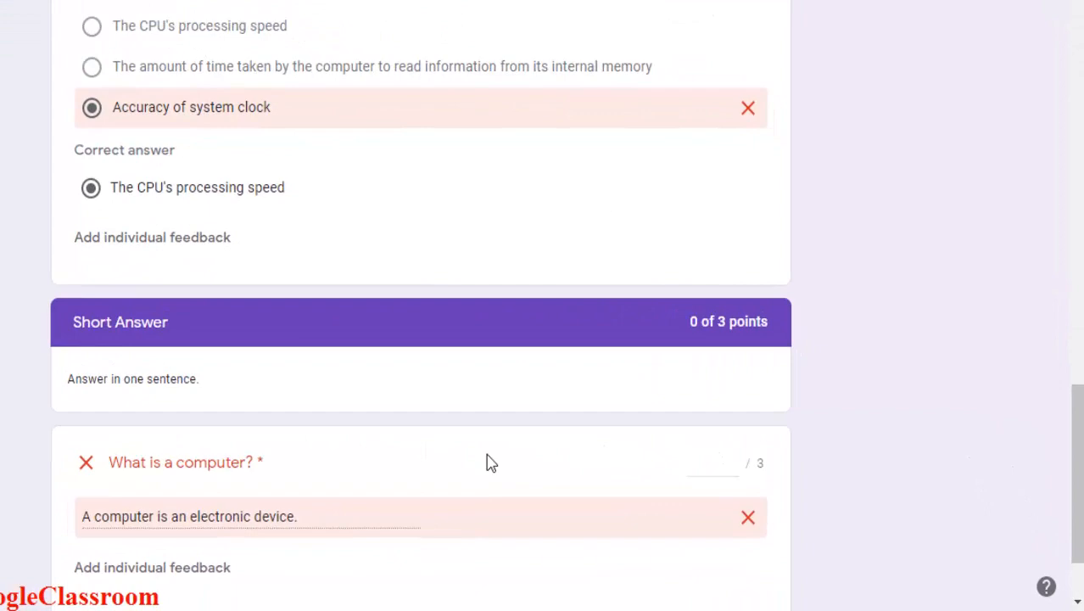
{"action": "scroll", "coordinate": [589, 485], "scroll_direction": "down", "scroll_amount": 2}
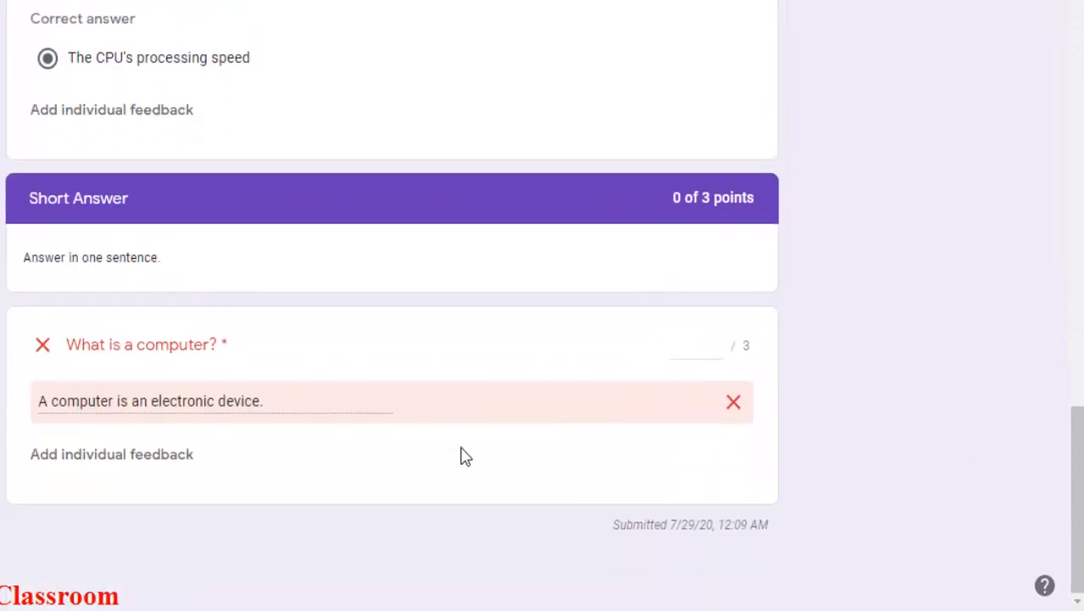
{"action": "scroll", "coordinate": [426, 341], "scroll_direction": "up", "scroll_amount": 10}
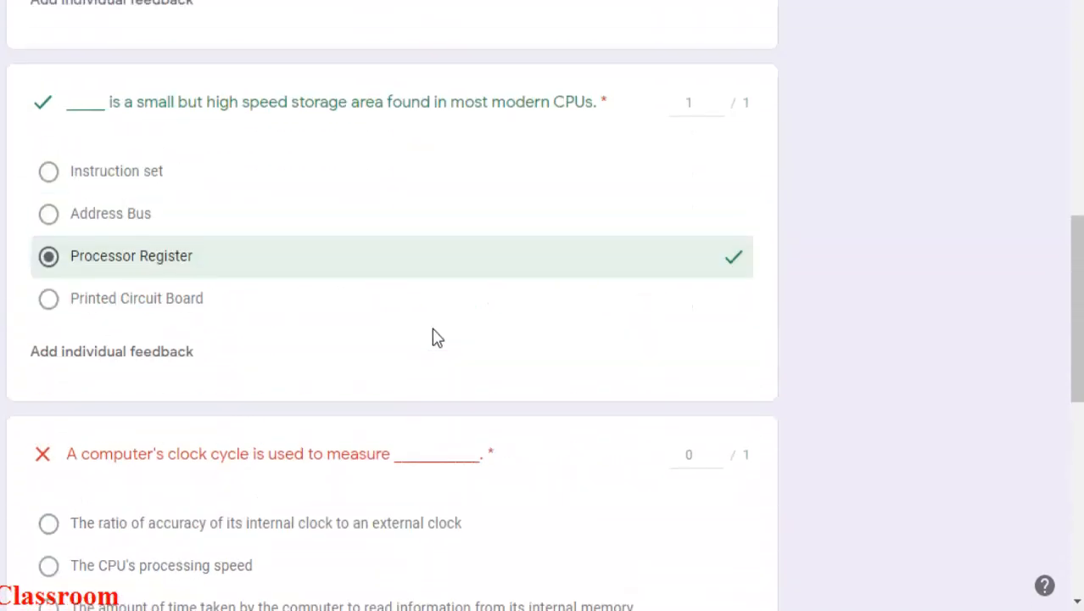
{"action": "scroll", "coordinate": [432, 337], "scroll_direction": "up", "scroll_amount": 5}
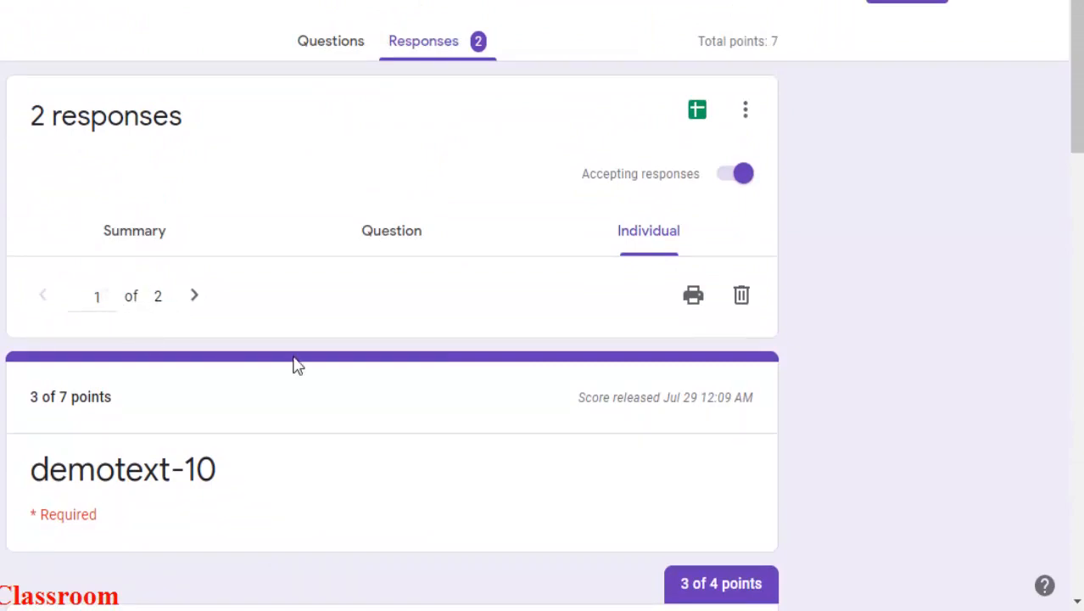
Give the first response 1 point for "What is a computer?" and save the score
{"action": "scroll", "coordinate": [364, 377], "scroll_direction": "down", "scroll_amount": 1}
{"action": "scroll", "coordinate": [387, 375], "scroll_direction": "down", "scroll_amount": 18}
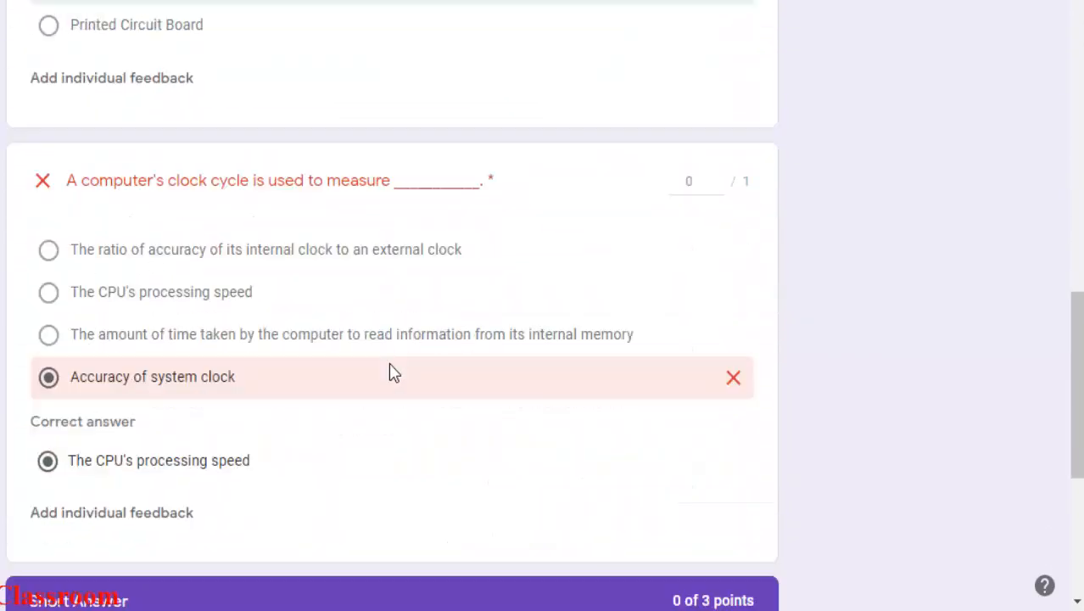
{"action": "scroll", "coordinate": [390, 369], "scroll_direction": "down", "scroll_amount": 1}
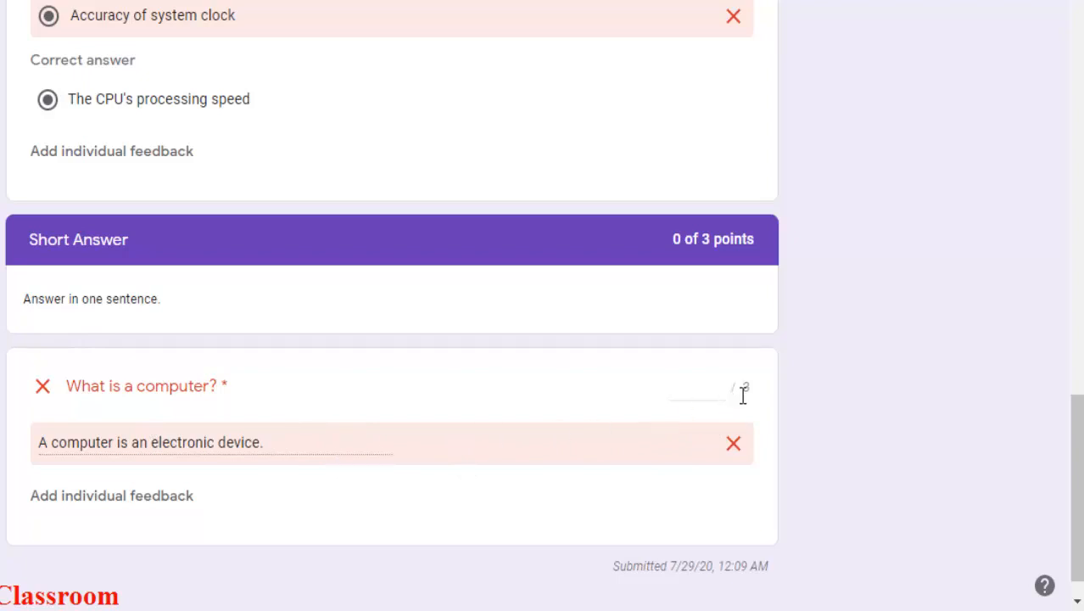
{"action": "left_click", "coordinate": [717, 383]}
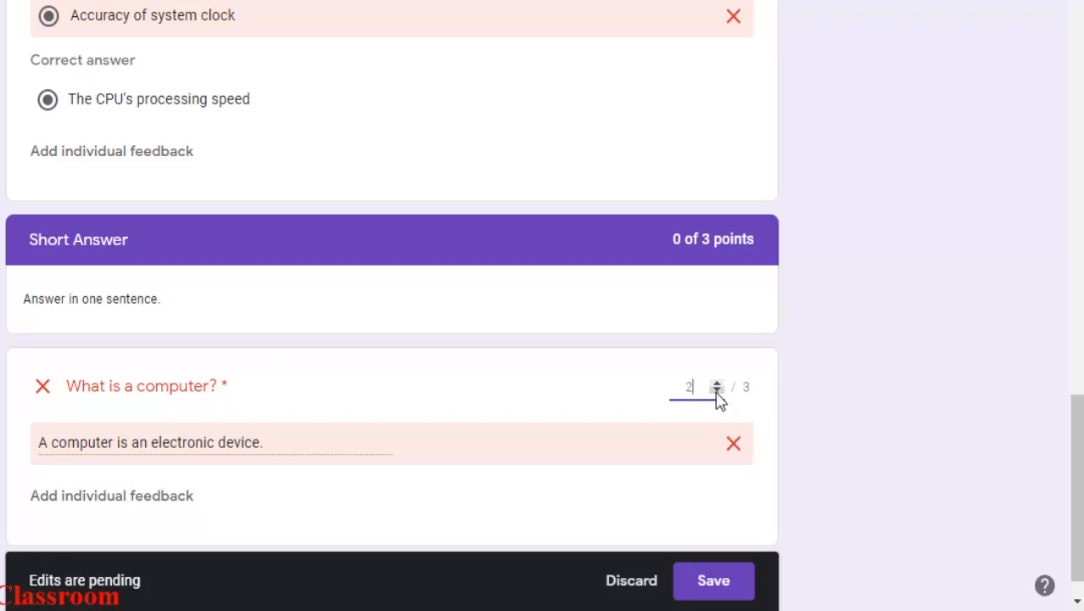
{"action": "left_click", "coordinate": [715, 392]}
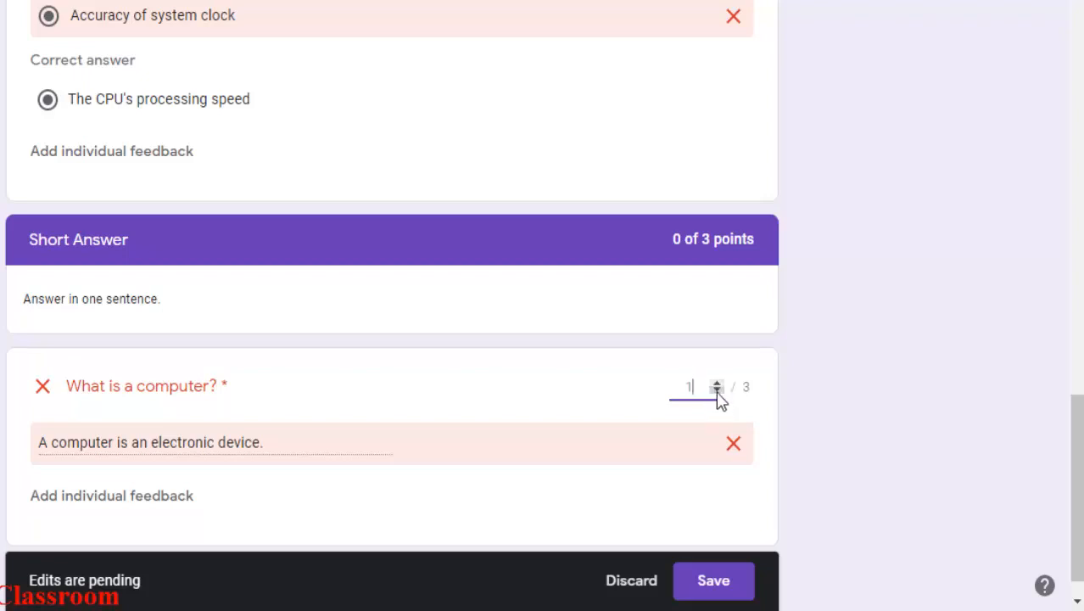
{"action": "left_click", "coordinate": [729, 590]}
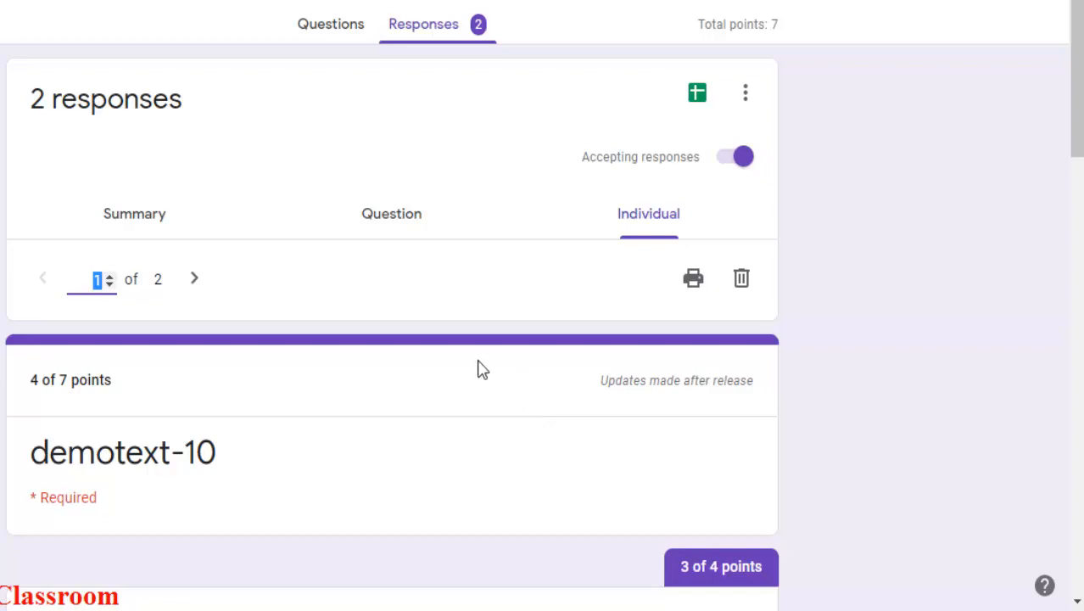
Go to the second individual response and set its score for the secondary storage devices question to 1 point
{"action": "left_click", "coordinate": [197, 281]}
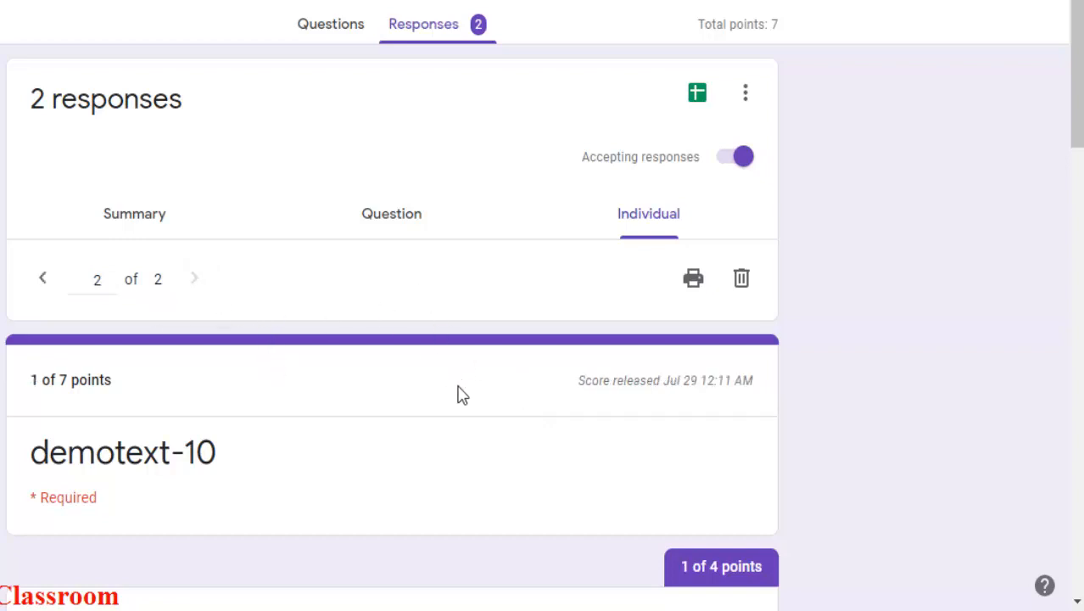
{"action": "scroll", "coordinate": [462, 386], "scroll_direction": "down", "scroll_amount": 5}
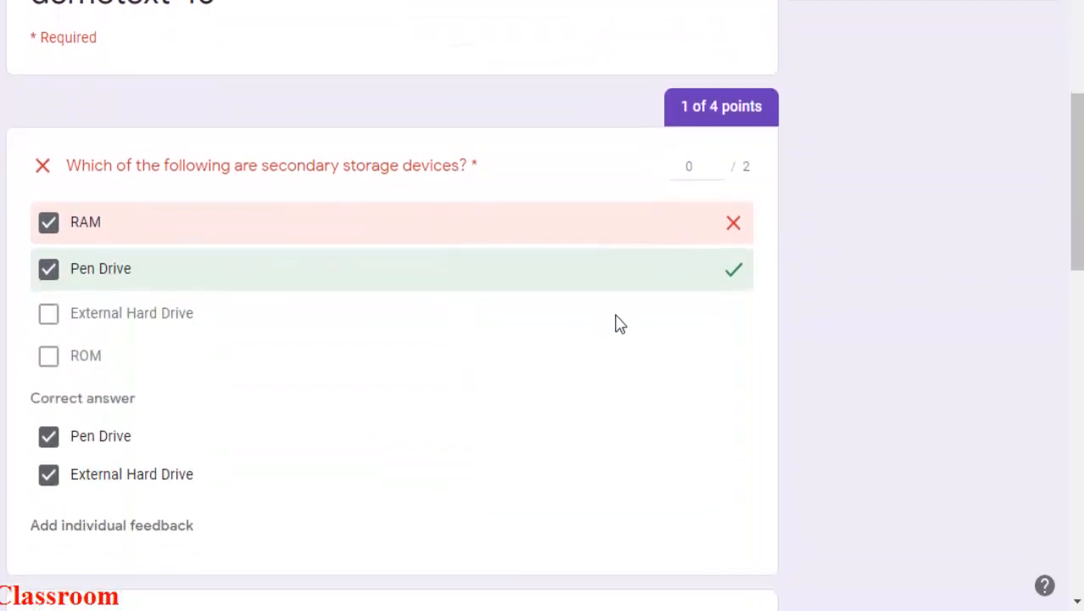
{"action": "left_click", "coordinate": [717, 165]}
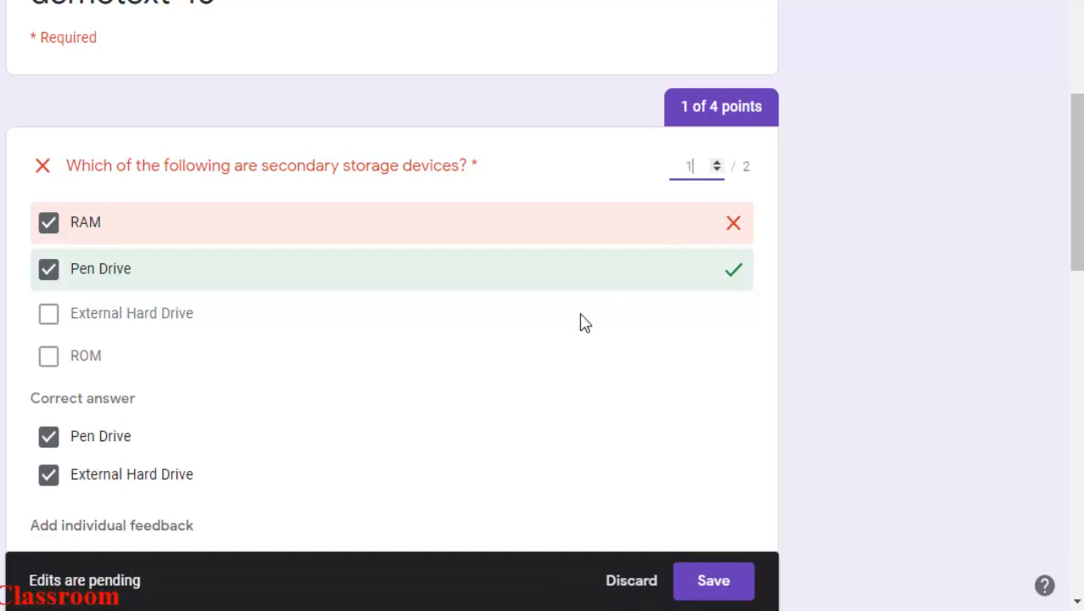
Give the second response 2 points for "What is a computer?" and save the pending score edits
{"action": "scroll", "coordinate": [599, 329], "scroll_direction": "down", "scroll_amount": 4}
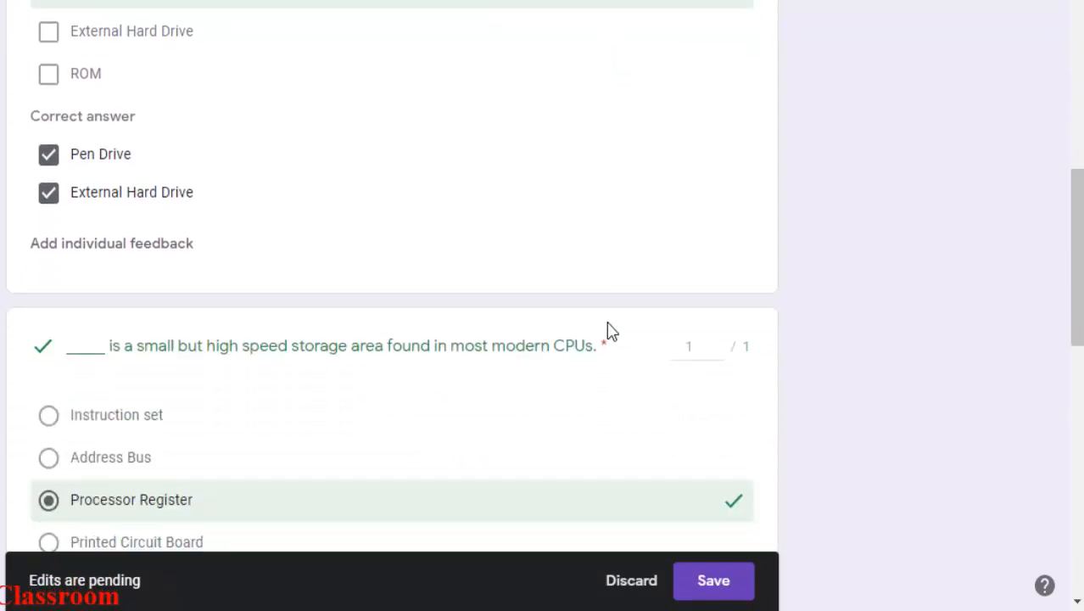
{"action": "scroll", "coordinate": [611, 327], "scroll_direction": "down", "scroll_amount": 7}
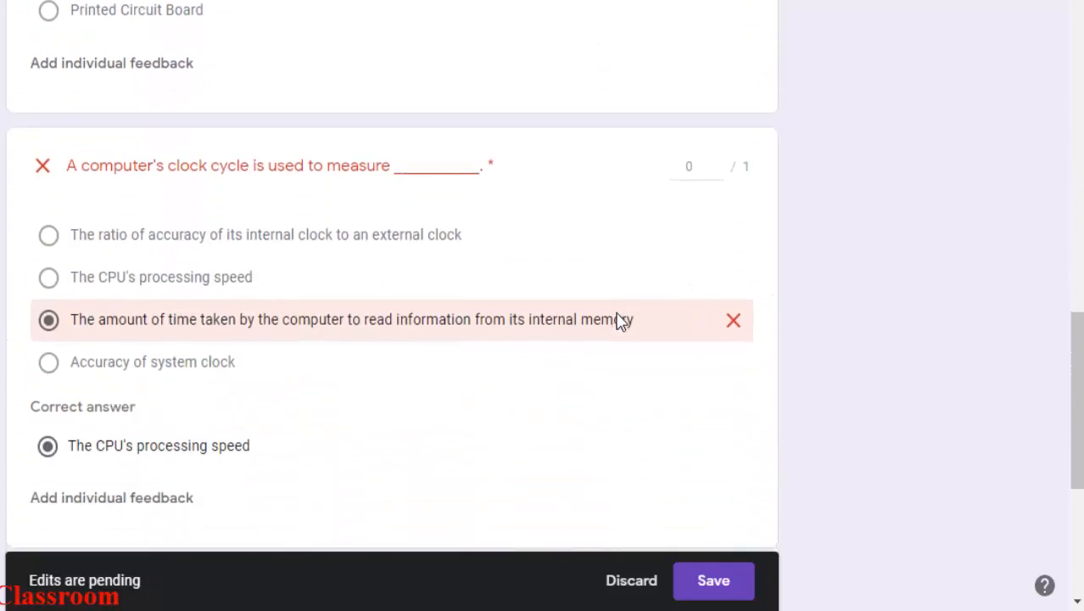
{"action": "scroll", "coordinate": [593, 327], "scroll_direction": "down", "scroll_amount": 3}
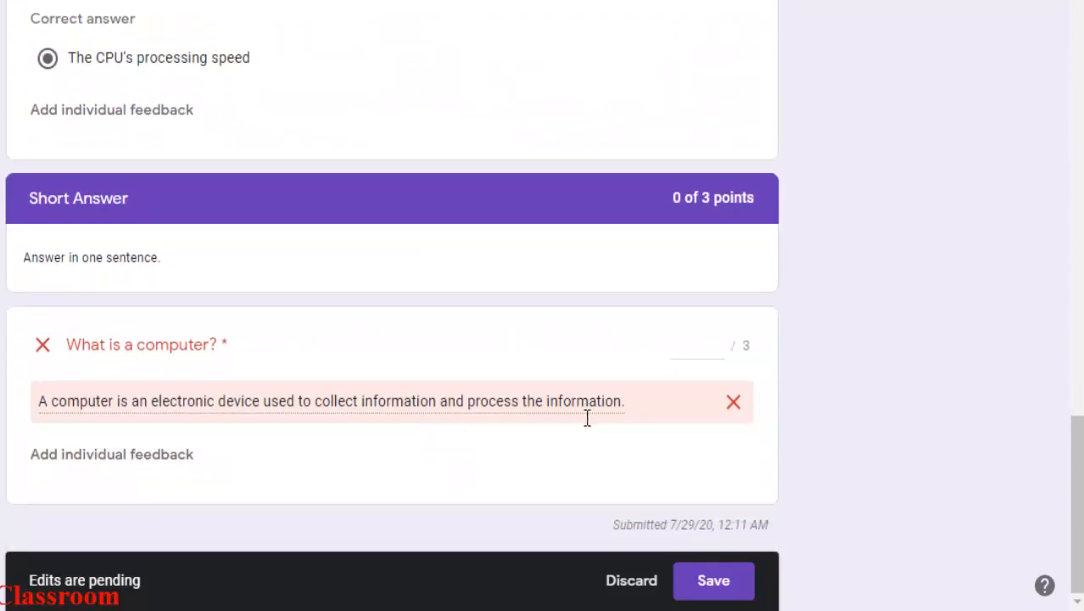
{"action": "left_click", "coordinate": [718, 342]}
{"action": "left_click", "coordinate": [718, 342]}
{"action": "left_click", "coordinate": [714, 582]}
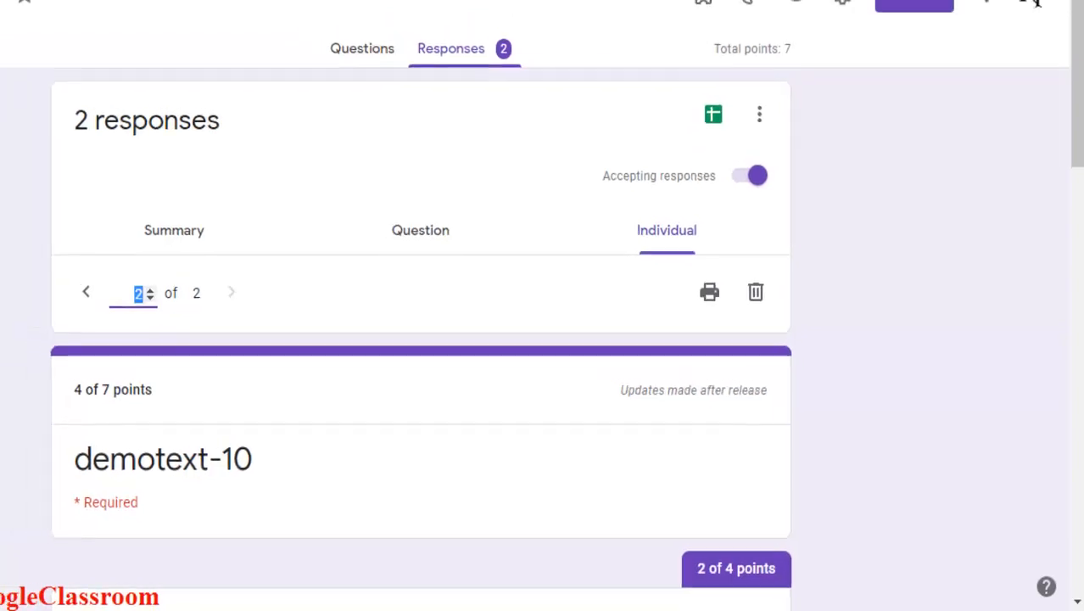
Close the form, open the Demotest-10 assignment's student work and return the work of all students
{"action": "key", "text": "ctrl+w"}
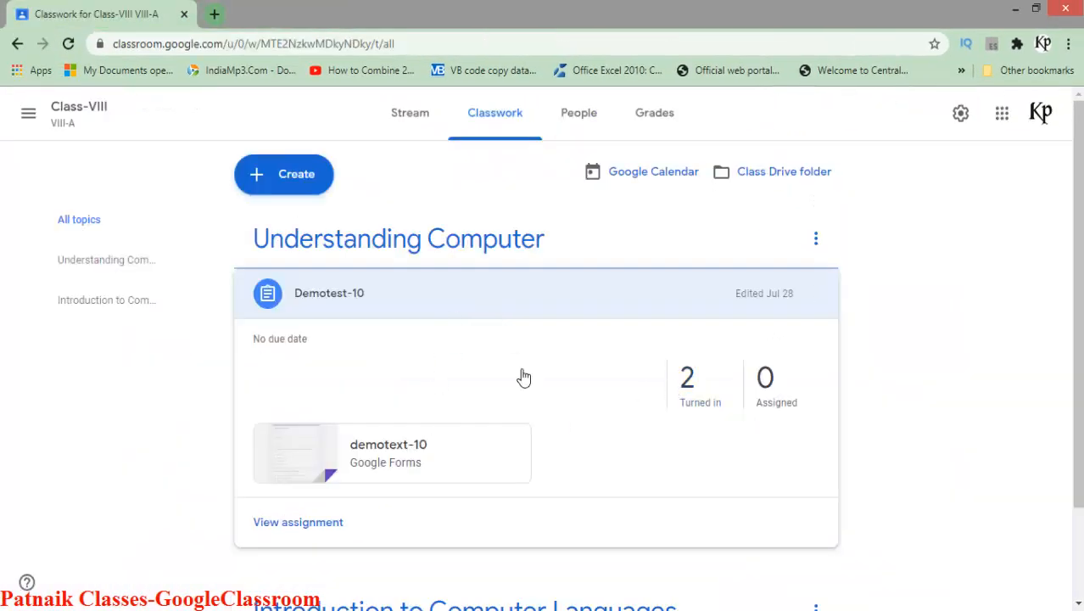
{"action": "left_click", "coordinate": [298, 522]}
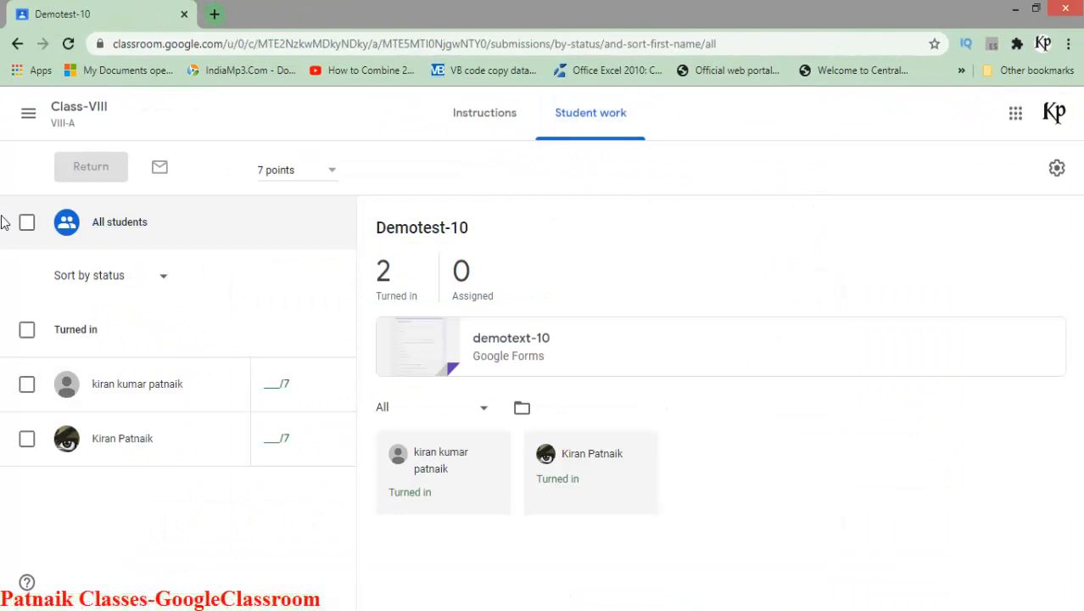
{"action": "left_click", "coordinate": [27, 223]}
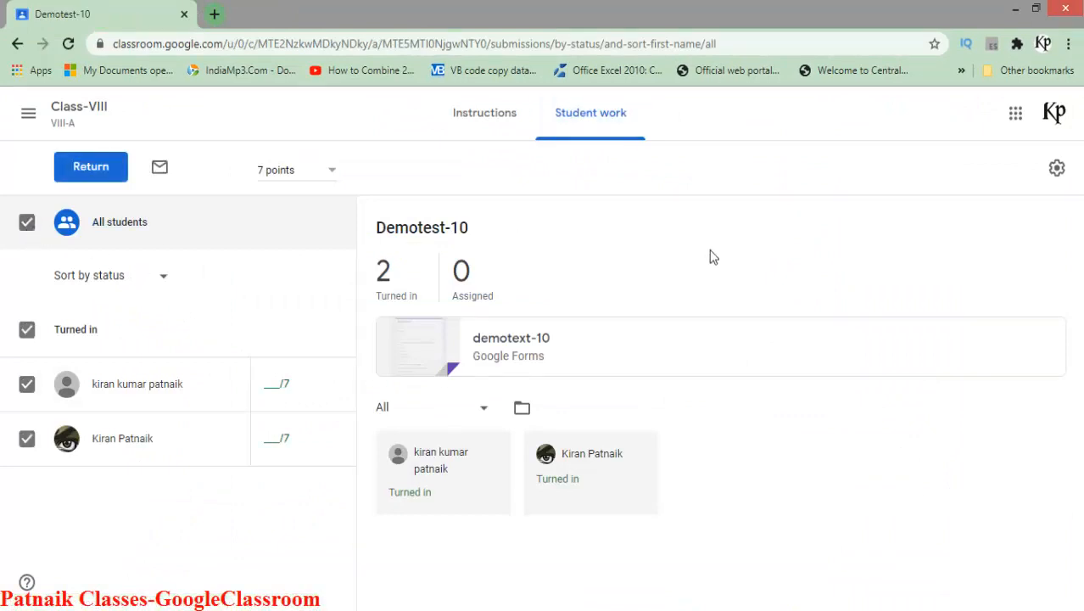
{"action": "left_click", "coordinate": [94, 165]}
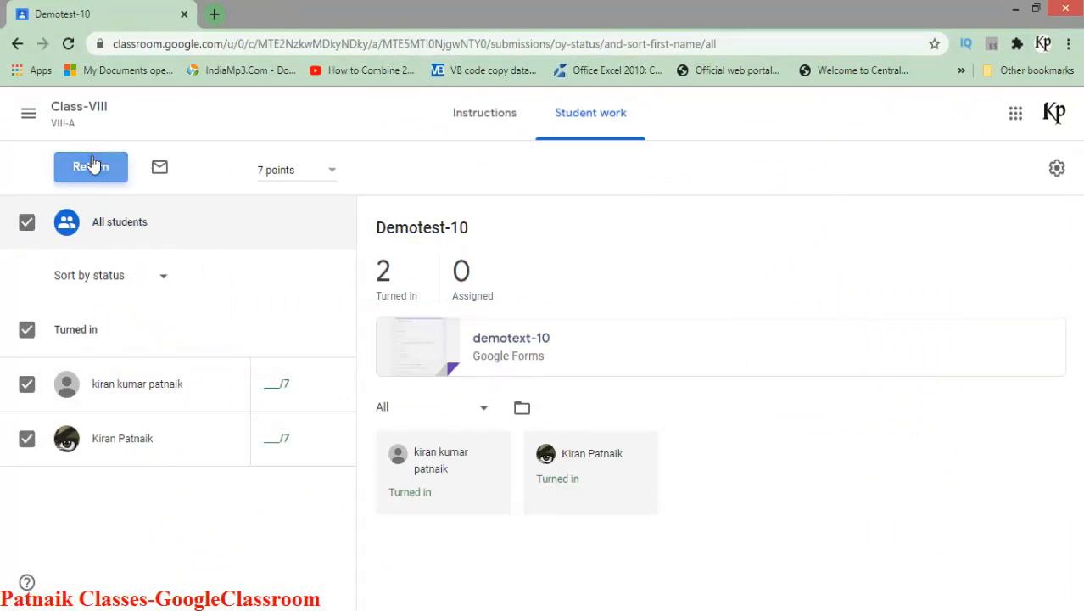
{"action": "left_click", "coordinate": [694, 454]}
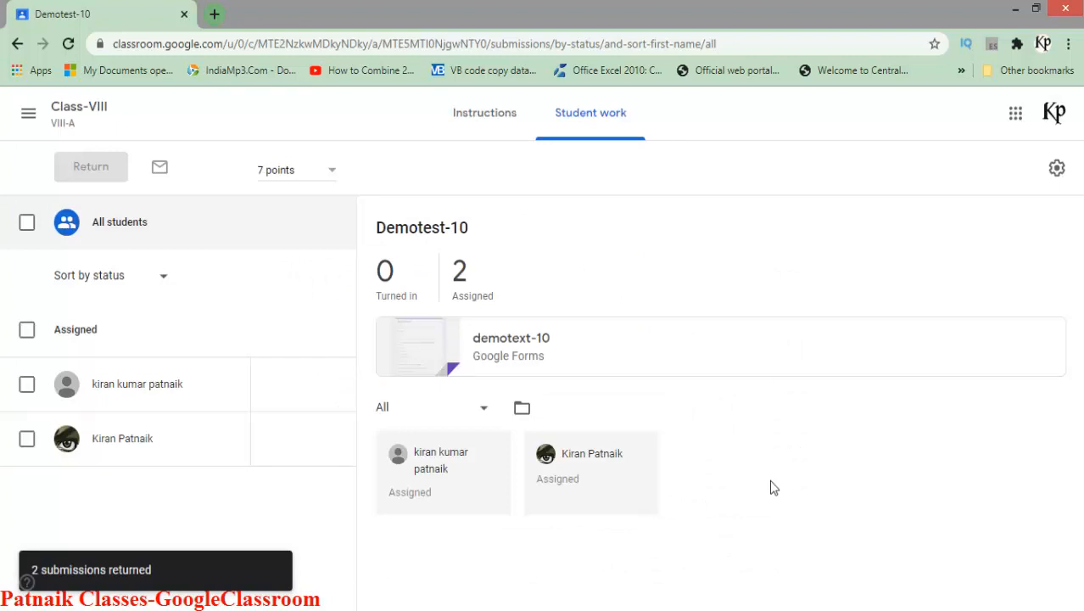
Check the first student's returned submission, and go back to the class's Demotest-10 assignment
{"action": "left_click", "coordinate": [164, 388]}
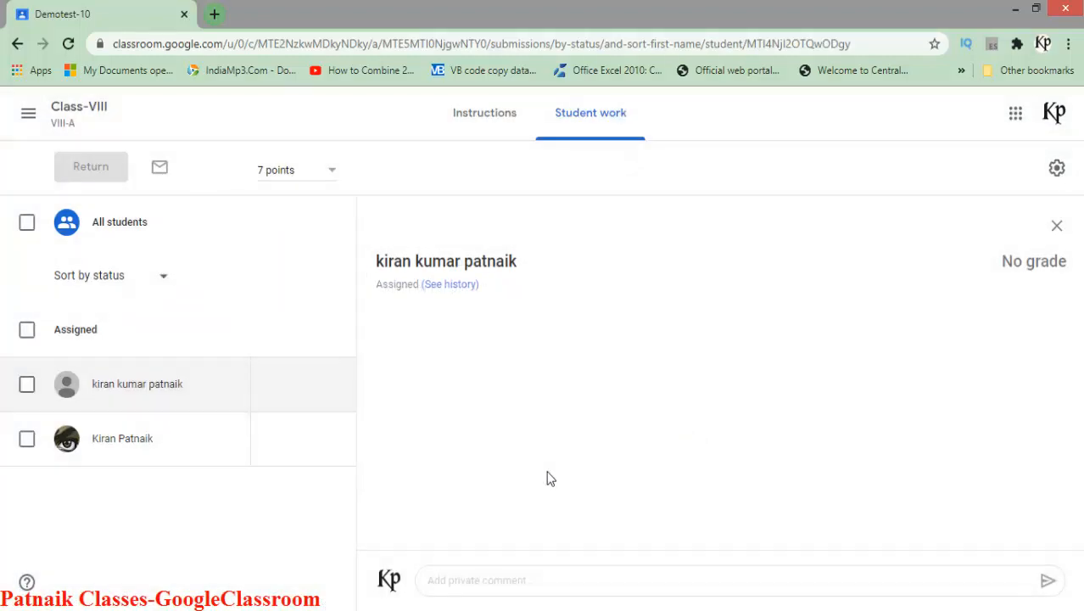
{"action": "left_click", "coordinate": [95, 114]}
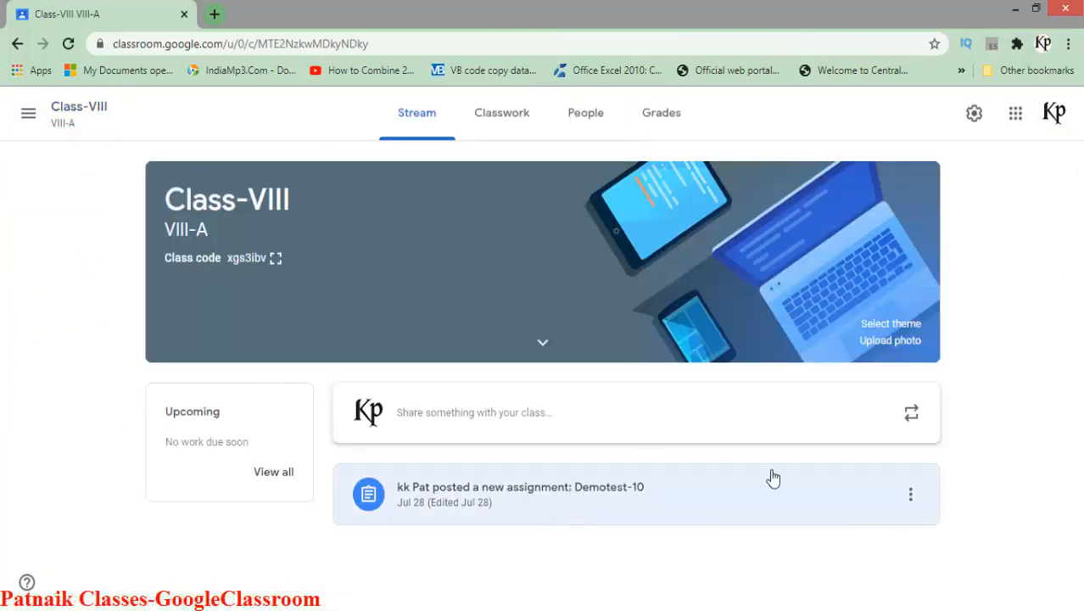
{"action": "left_click", "coordinate": [561, 492]}
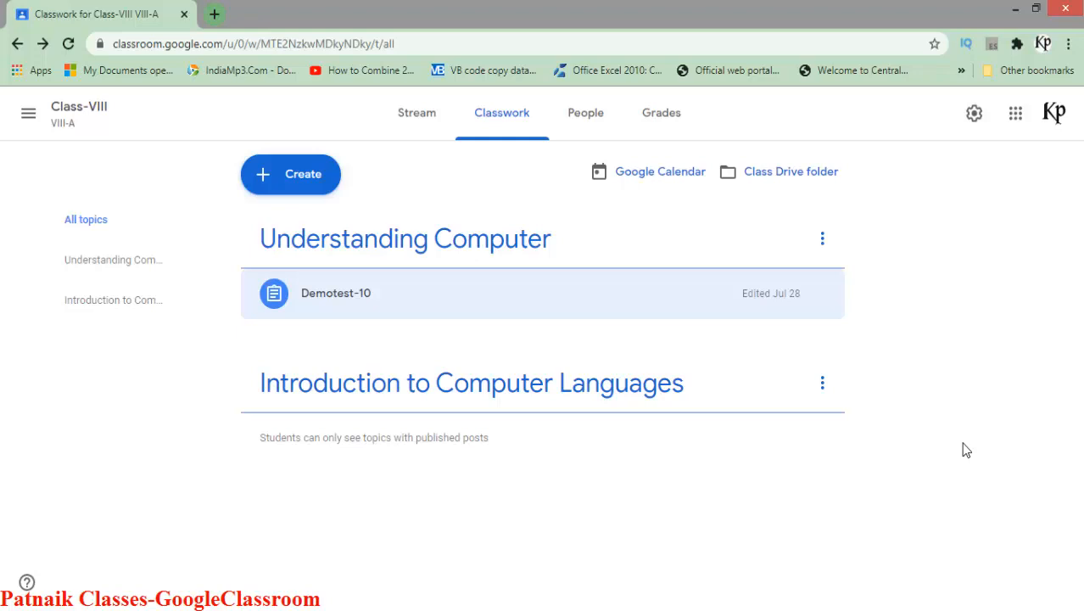
Open the demotext-10 form attached to Demotest-10 in edit mode and show its responses
{"action": "left_click", "coordinate": [473, 301]}
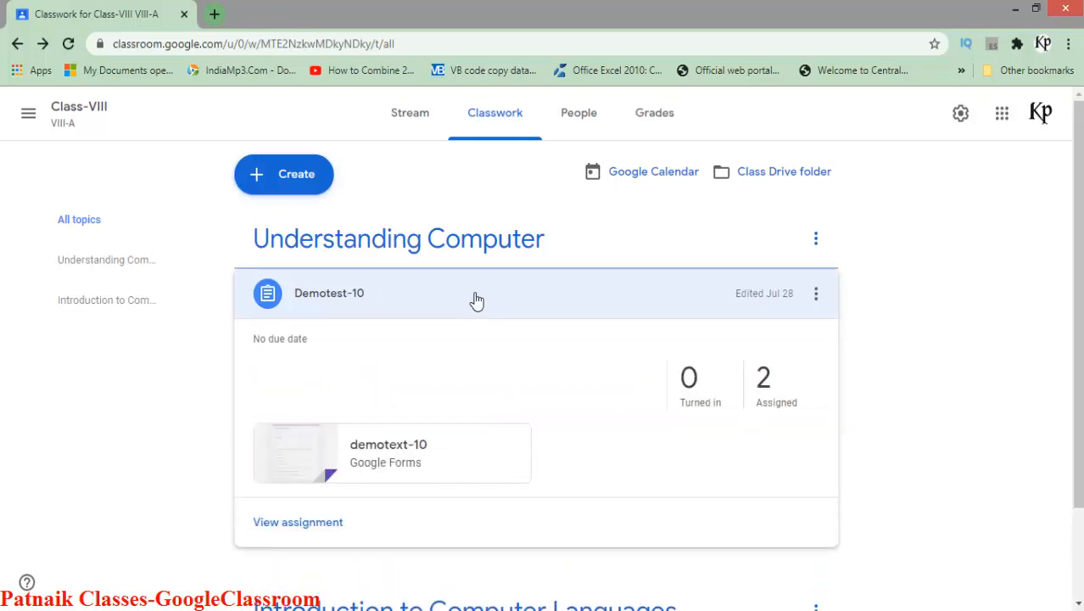
{"action": "left_click", "coordinate": [400, 451]}
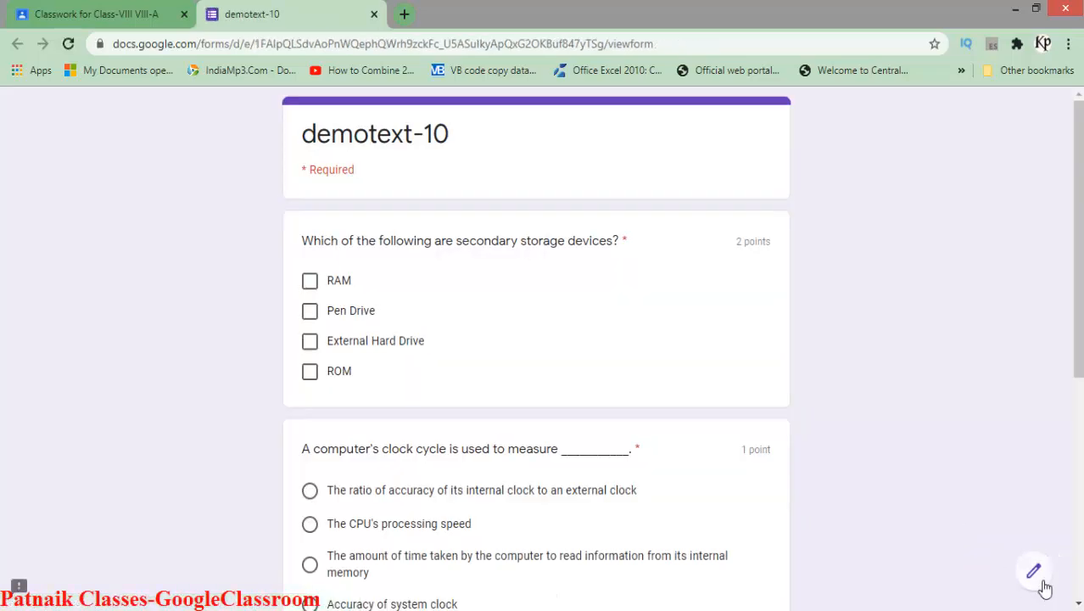
{"action": "left_click", "coordinate": [1042, 582]}
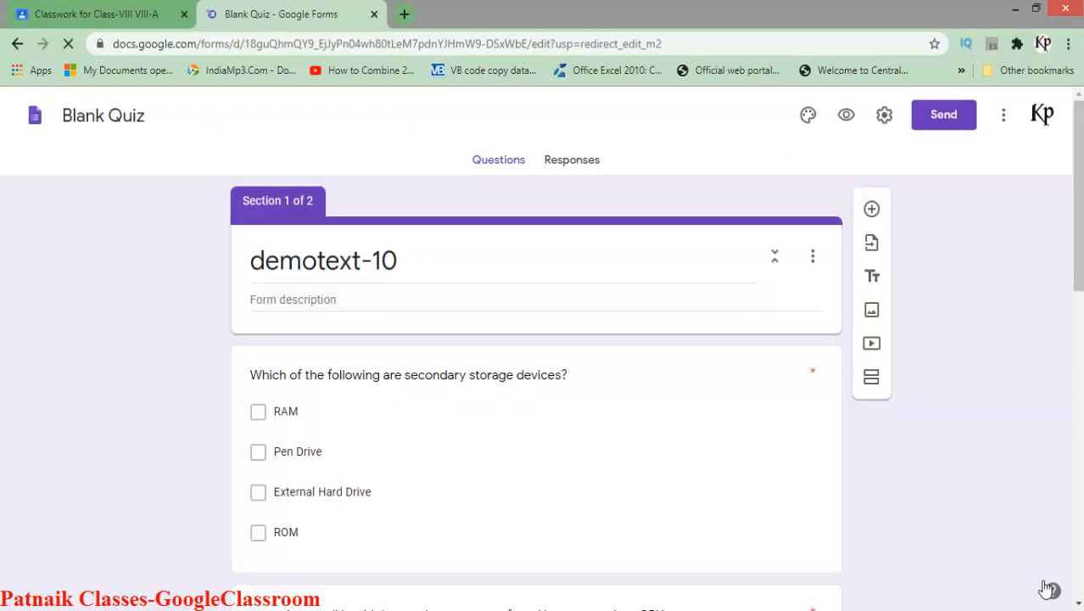
{"action": "left_click", "coordinate": [576, 160]}
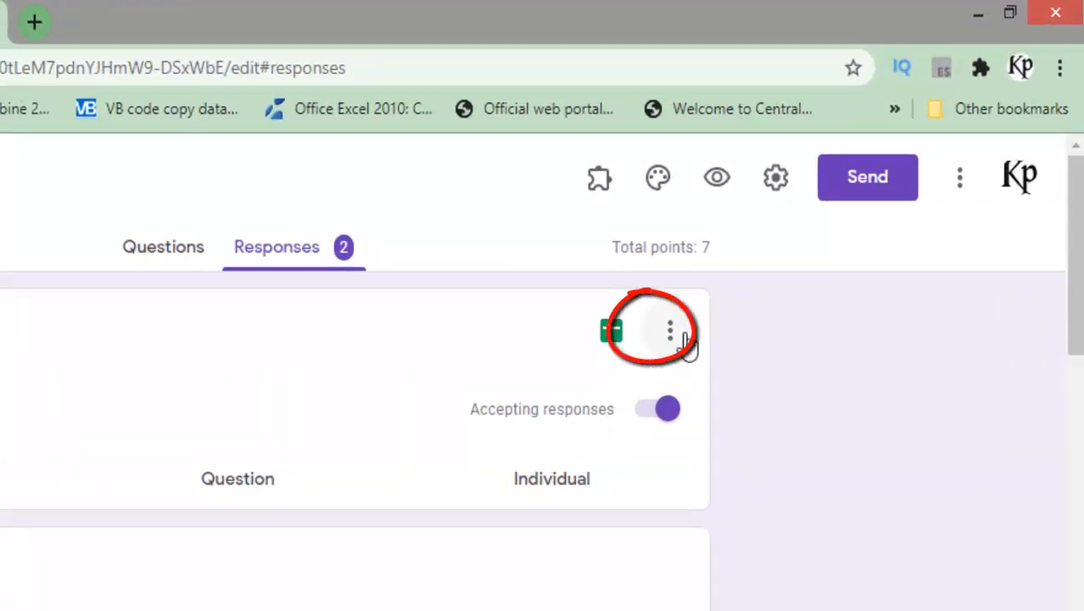
Download the form responses as CSV, saving Blank Quiz.csv (1).zip in the software folder on drive E
{"action": "left_click", "coordinate": [683, 335]}
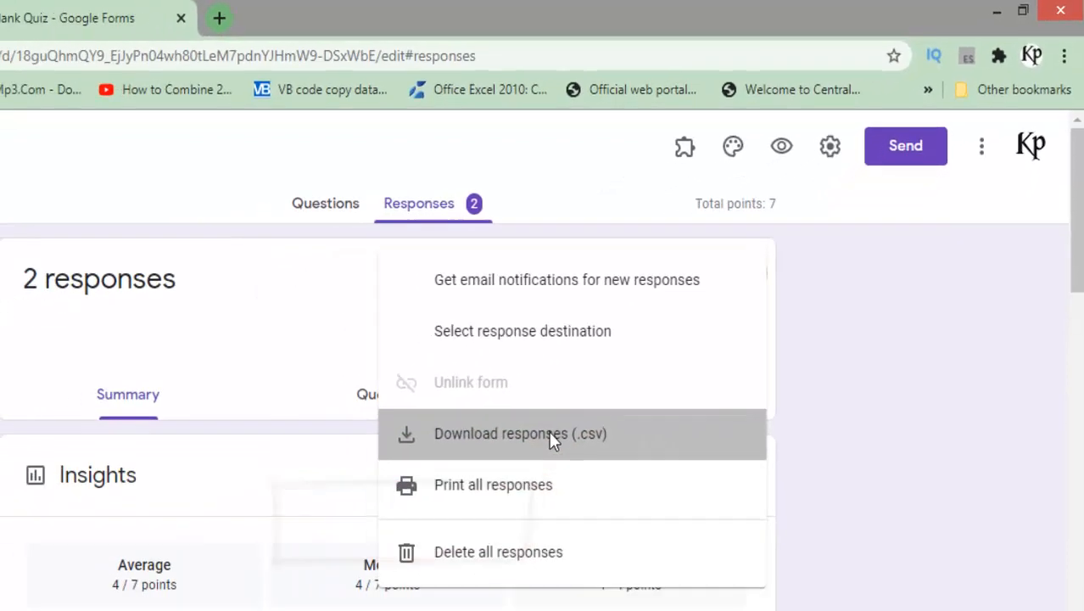
{"action": "left_click", "coordinate": [444, 528]}
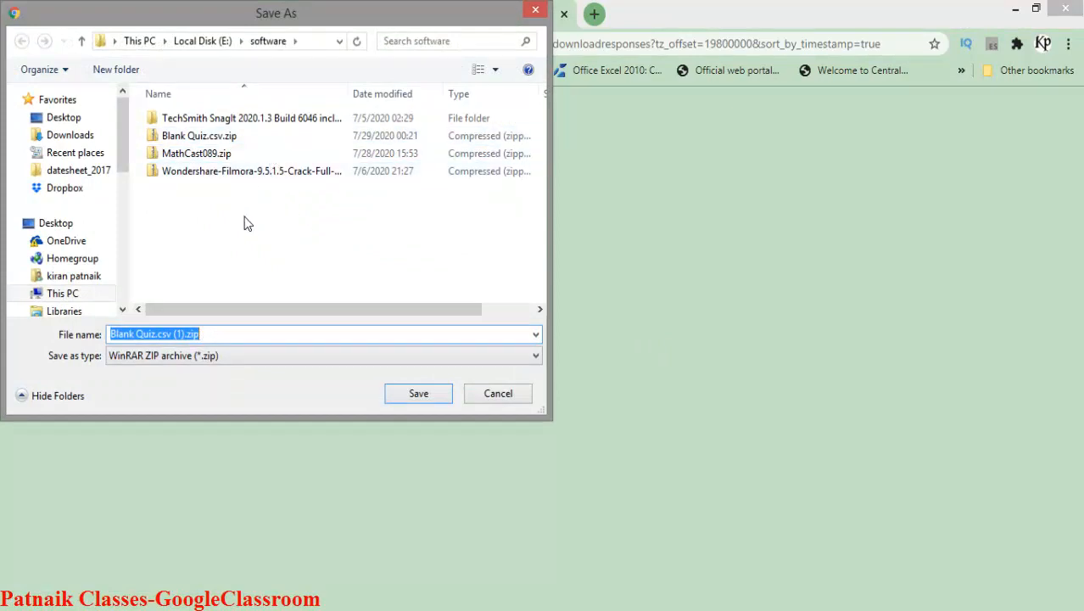
{"action": "left_click", "coordinate": [419, 394]}
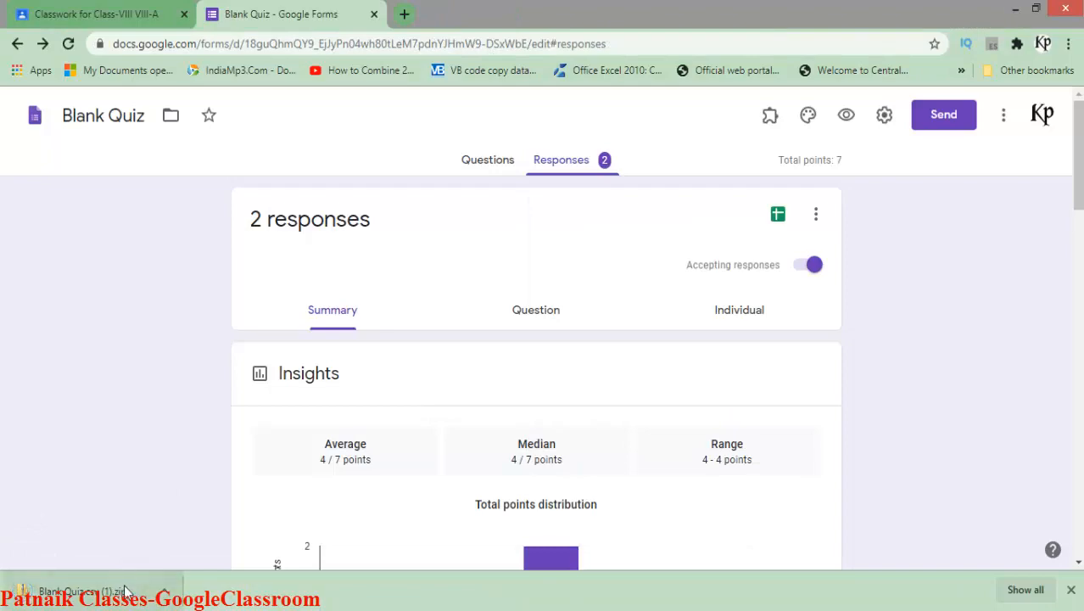
Open the downloaded Blank Quiz.csv (1).zip archive and open Blank Quiz.csv from it in Excel
{"action": "left_click", "coordinate": [106, 591]}
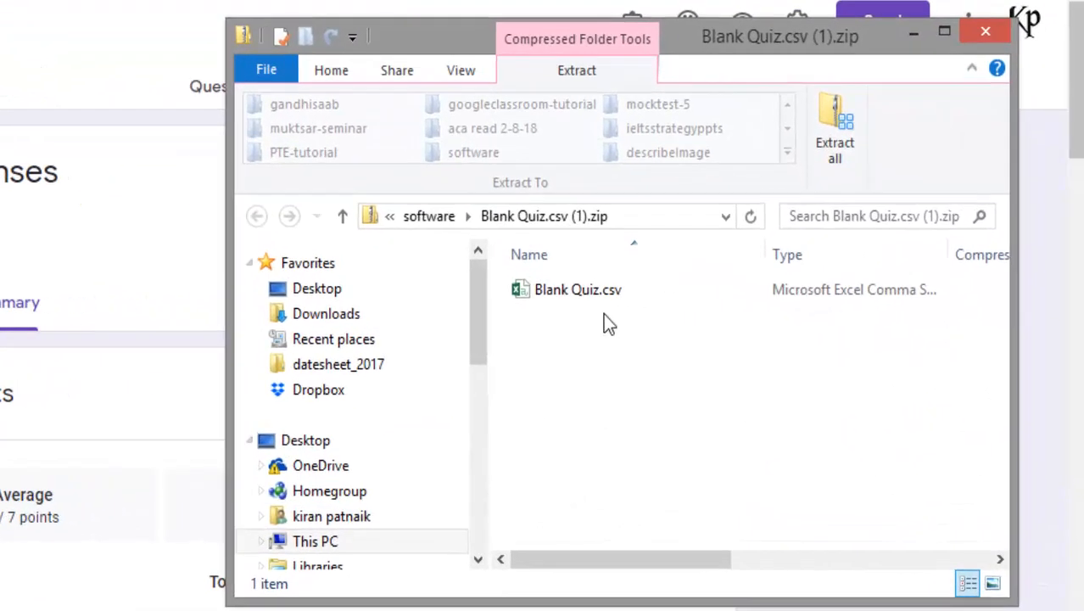
{"action": "left_click", "coordinate": [600, 294]}
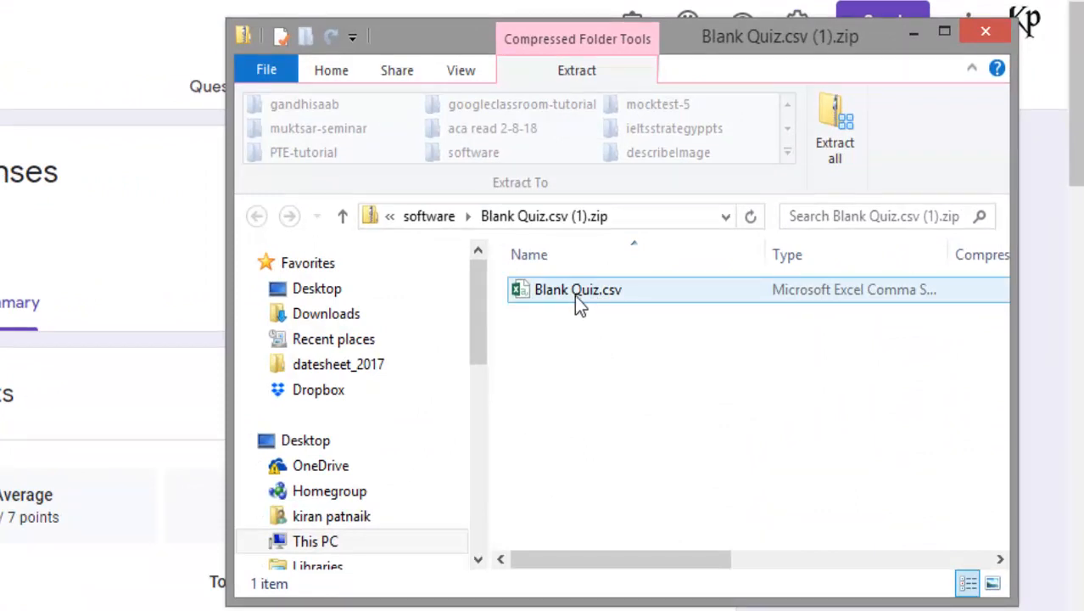
{"action": "double_click", "coordinate": [575, 295]}
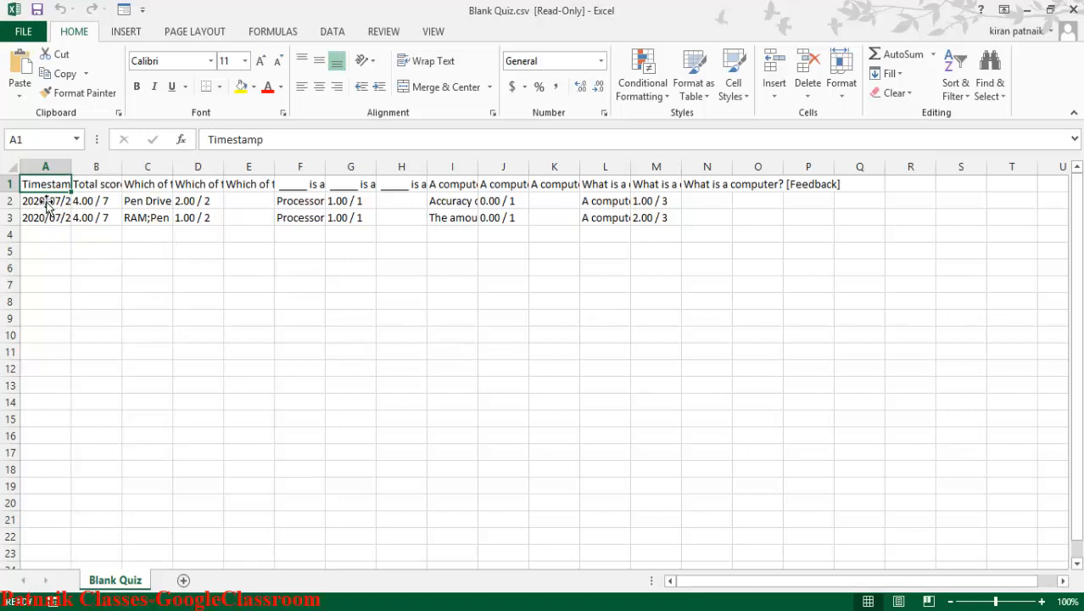
Wrap the text in rows 1 to 3 and review the question headers and both students' answers and scores
{"action": "left_click_drag", "start_coordinate": [10, 185], "coordinate": [9, 219]}
{"action": "left_click", "coordinate": [429, 61]}
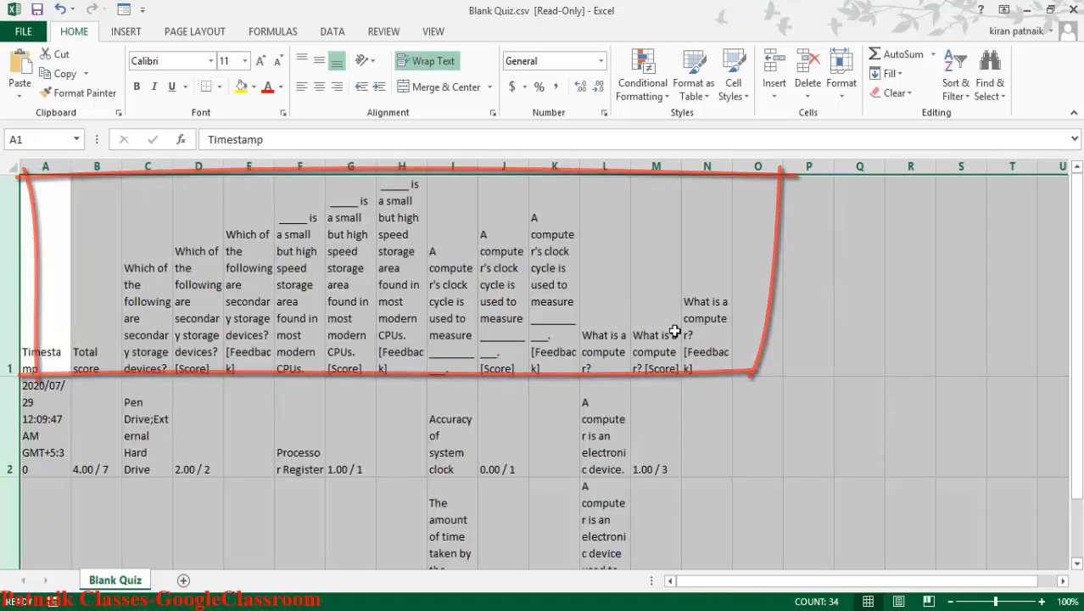
{"action": "scroll", "coordinate": [99, 362], "scroll_direction": "down", "scroll_amount": 1}
{"action": "scroll", "coordinate": [73, 284], "scroll_direction": "up", "scroll_amount": 1}
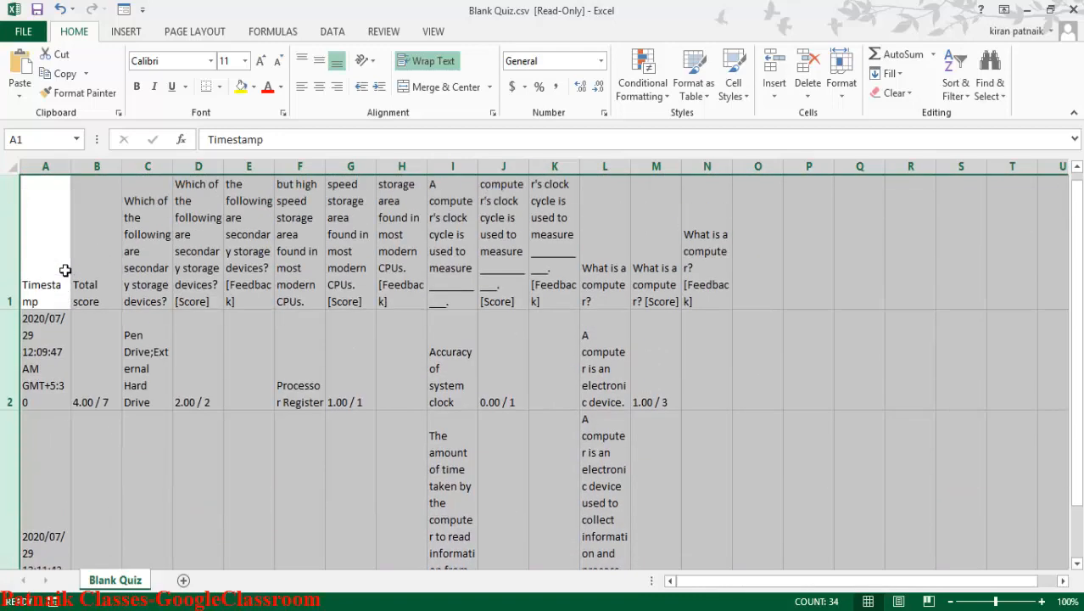
{"action": "left_click", "coordinate": [16, 435]}
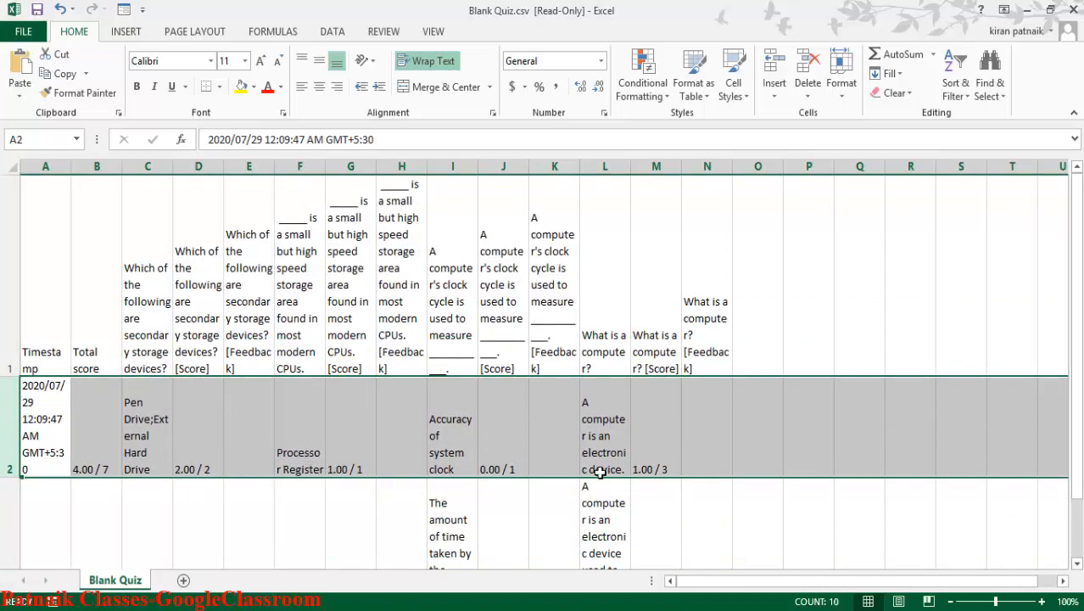
{"action": "scroll", "coordinate": [593, 469], "scroll_direction": "down", "scroll_amount": 1}
{"action": "scroll", "coordinate": [599, 465], "scroll_direction": "up", "scroll_amount": 1}
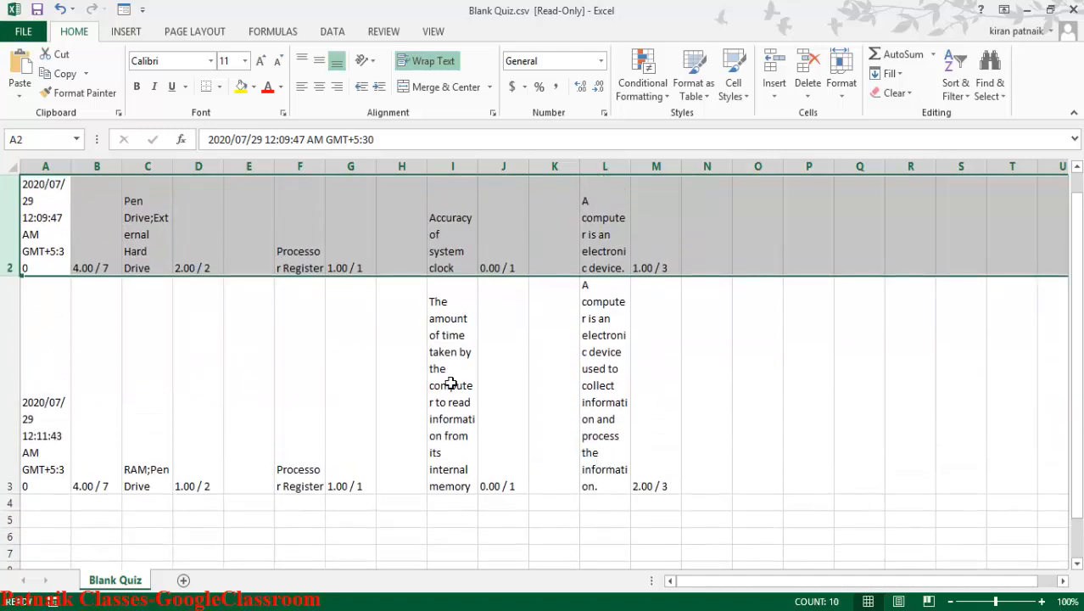
{"action": "left_click", "coordinate": [12, 405]}
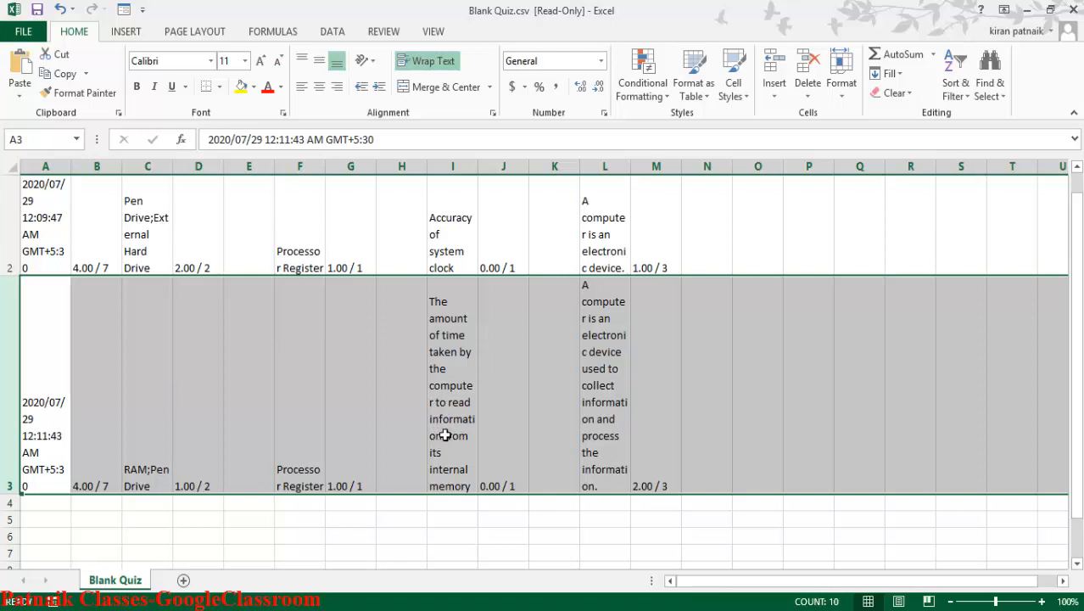
Close Blank Quiz.csv without saving the changes and close the archive window
{"action": "left_click", "coordinate": [1077, 9]}
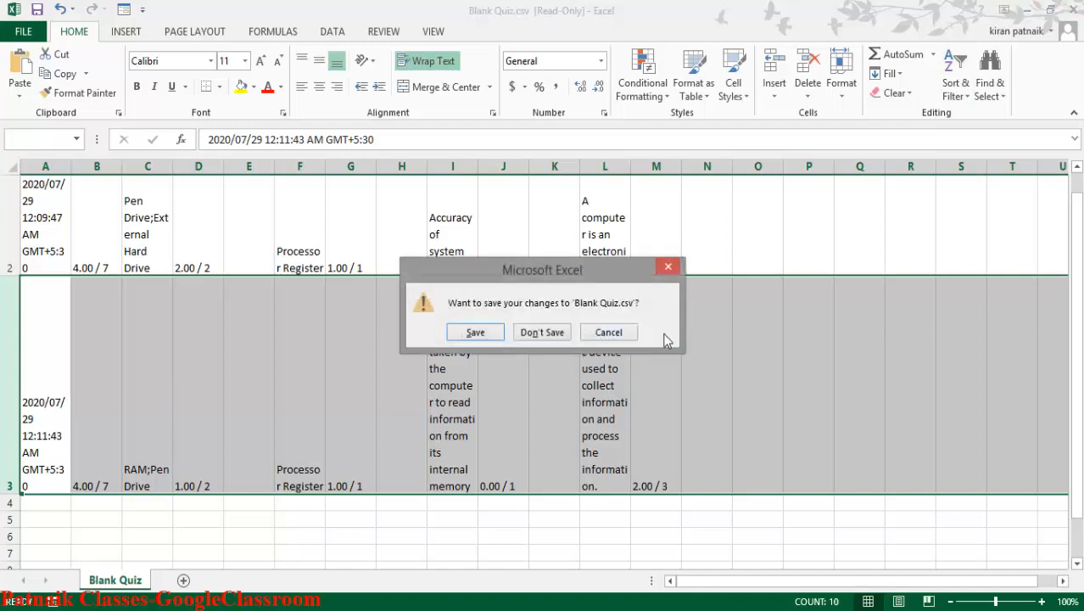
{"action": "left_click", "coordinate": [539, 333]}
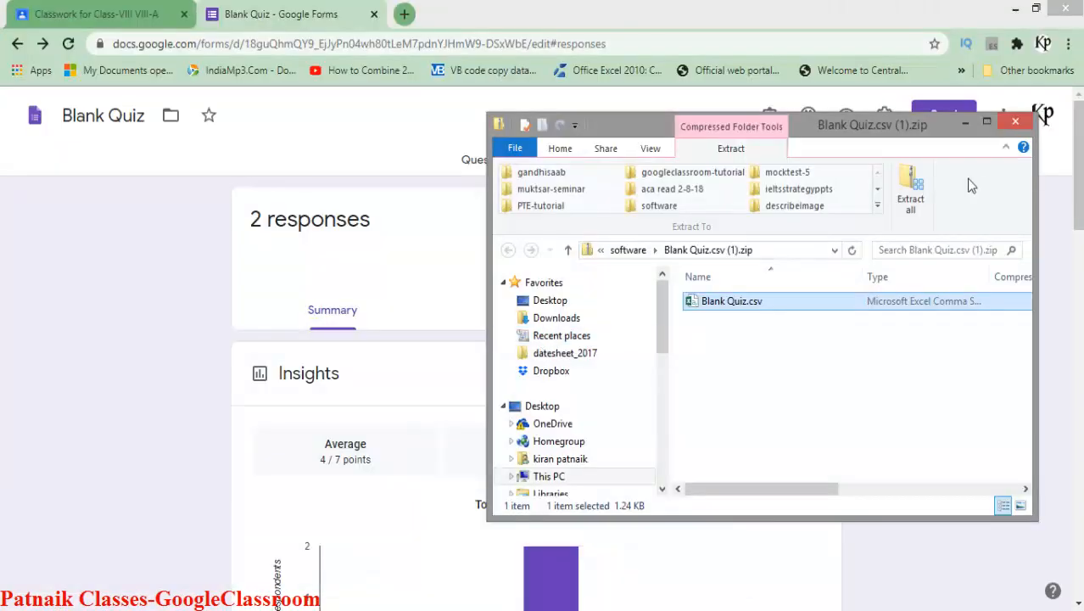
{"action": "left_click", "coordinate": [1015, 122]}
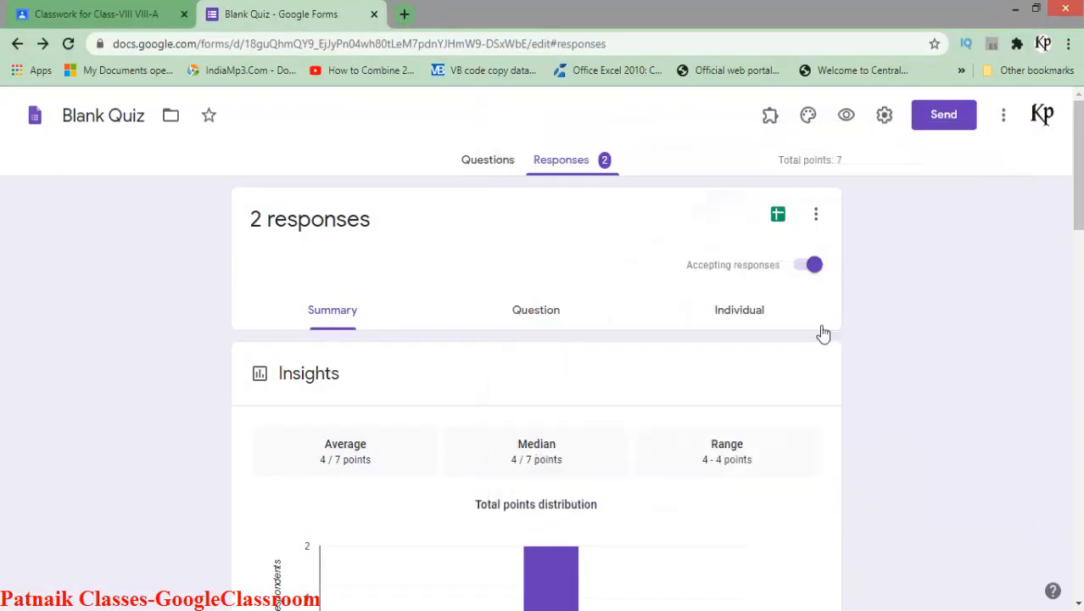
Preview the printout of all form responses and cancel it without saving
{"action": "left_click", "coordinate": [818, 218]}
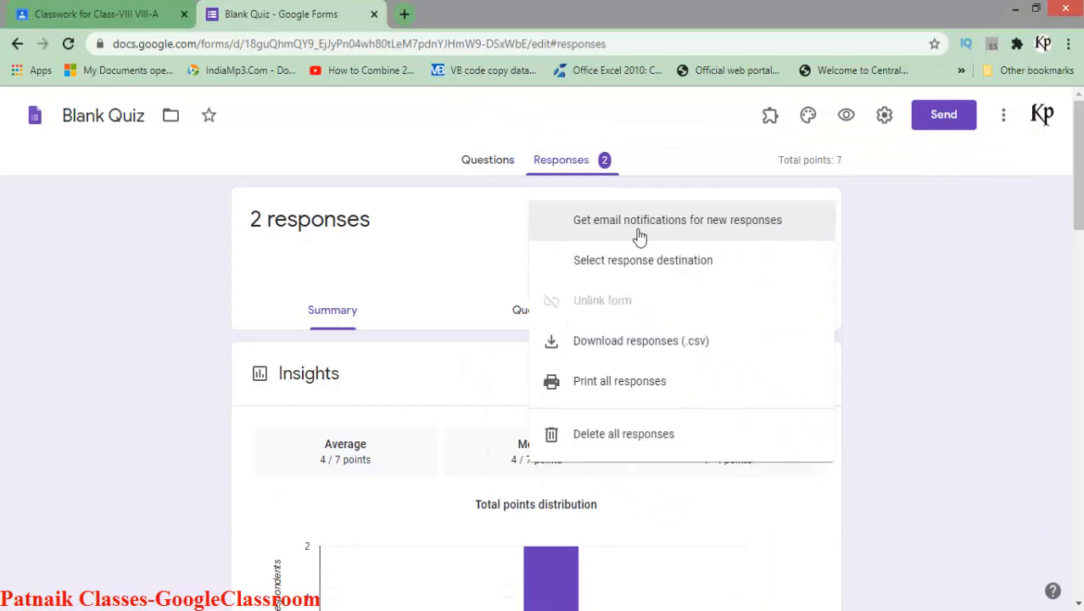
{"action": "left_click", "coordinate": [636, 392]}
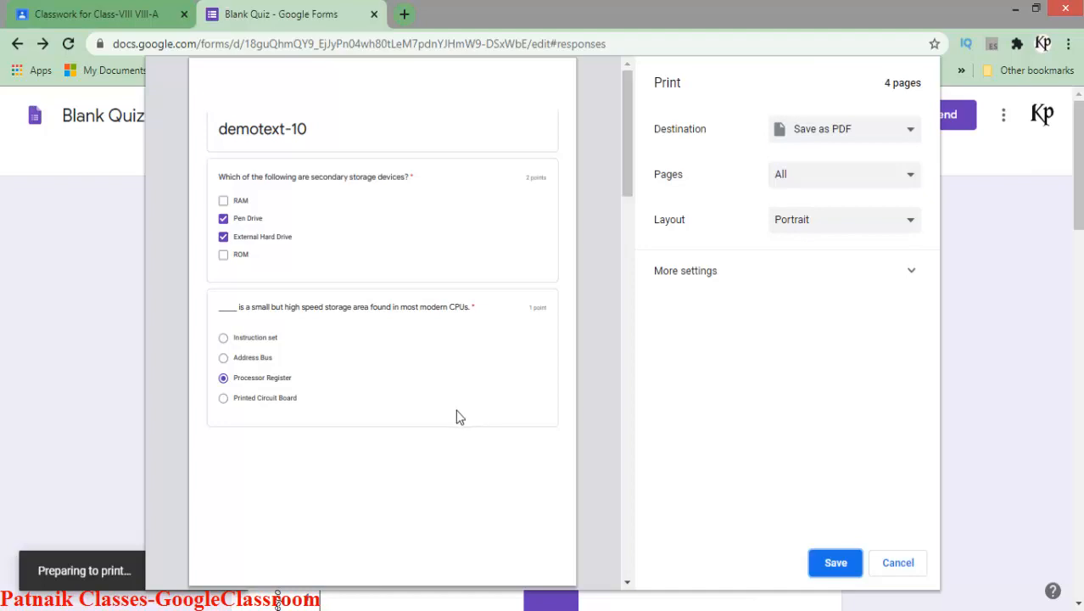
{"action": "left_click", "coordinate": [898, 562]}
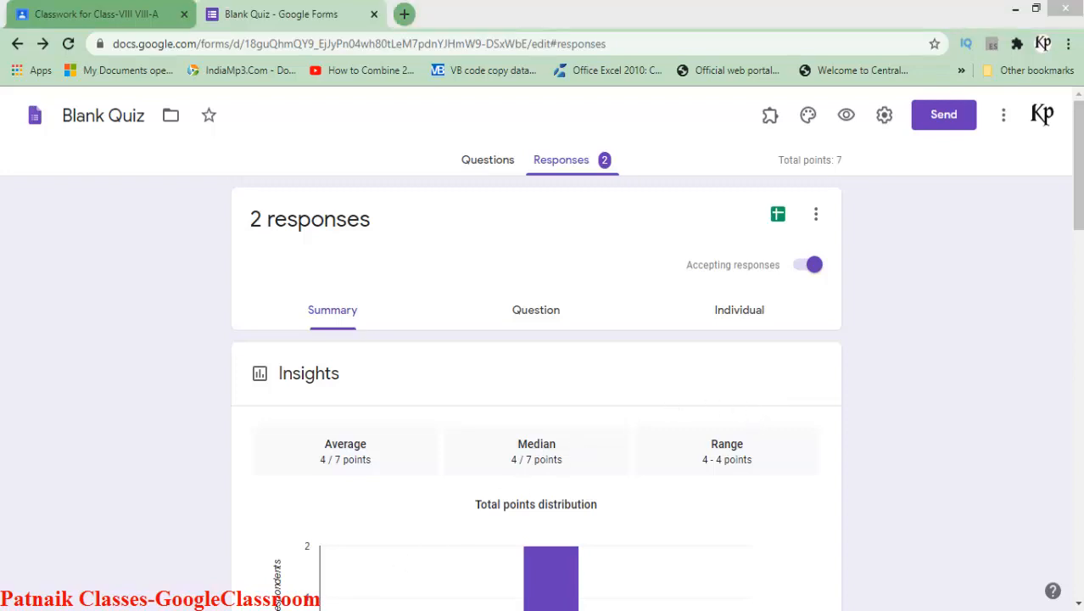
Switch to the student account's Classroom window, open the demotext-10 score and review the points given for each question
{"action": "mouse_move", "coordinate": [363, 588]}
{"action": "left_click", "coordinate": [366, 555]}
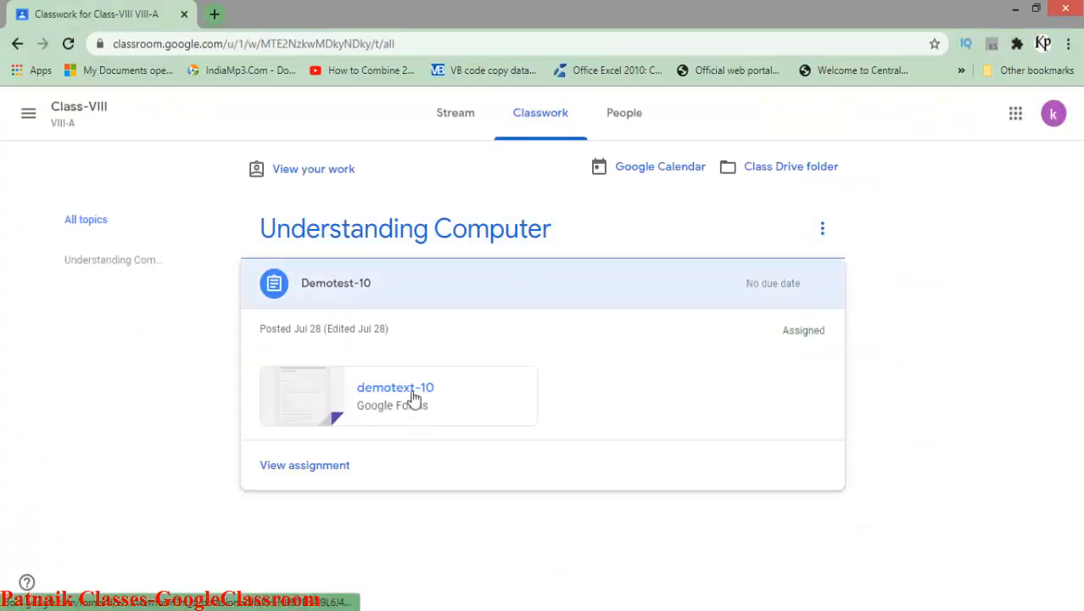
{"action": "left_click", "coordinate": [411, 395]}
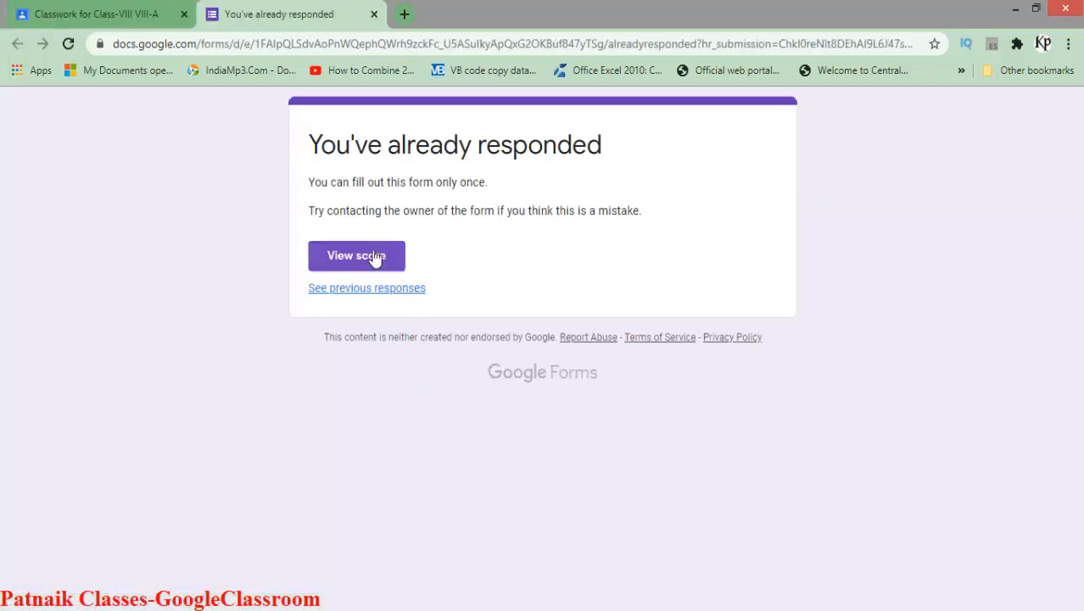
{"action": "left_click", "coordinate": [374, 257]}
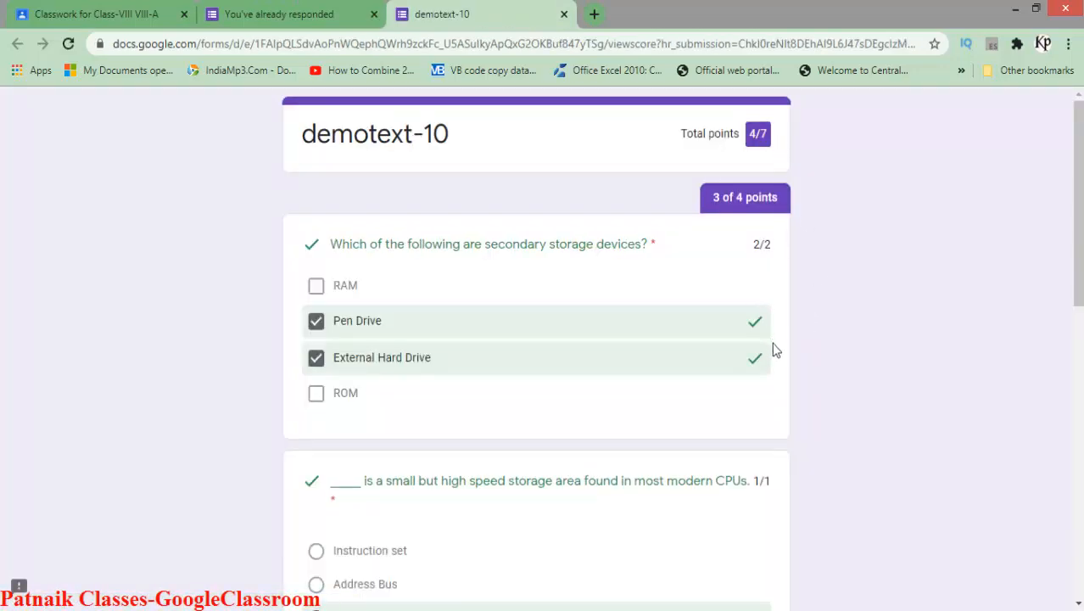
{"action": "scroll", "coordinate": [774, 348], "scroll_direction": "down", "scroll_amount": 3}
{"action": "scroll", "coordinate": [761, 377], "scroll_direction": "down", "scroll_amount": 2}
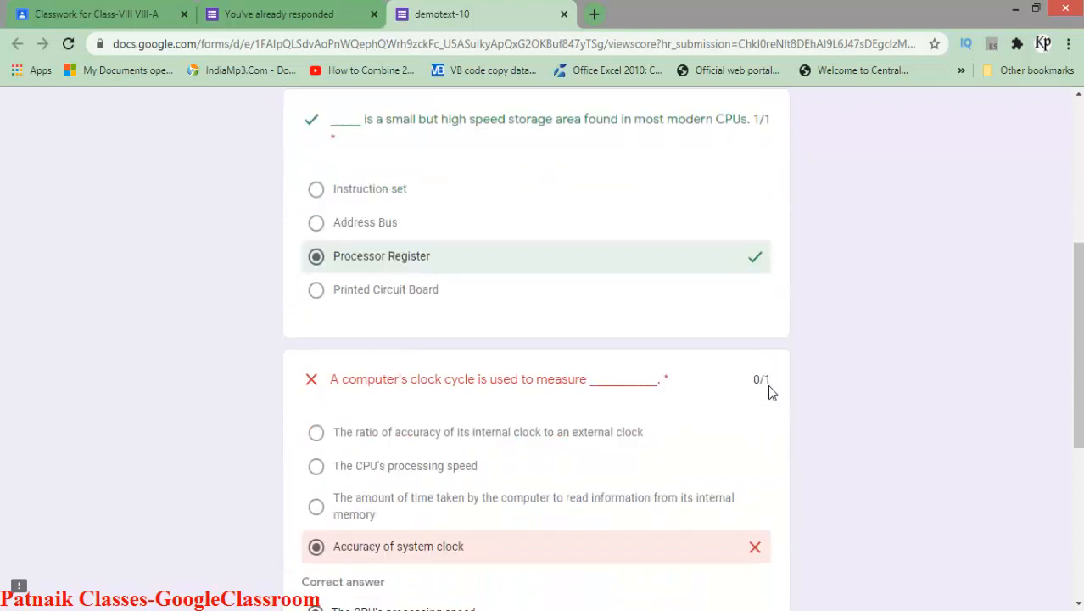
{"action": "scroll", "coordinate": [743, 419], "scroll_direction": "down", "scroll_amount": 3}
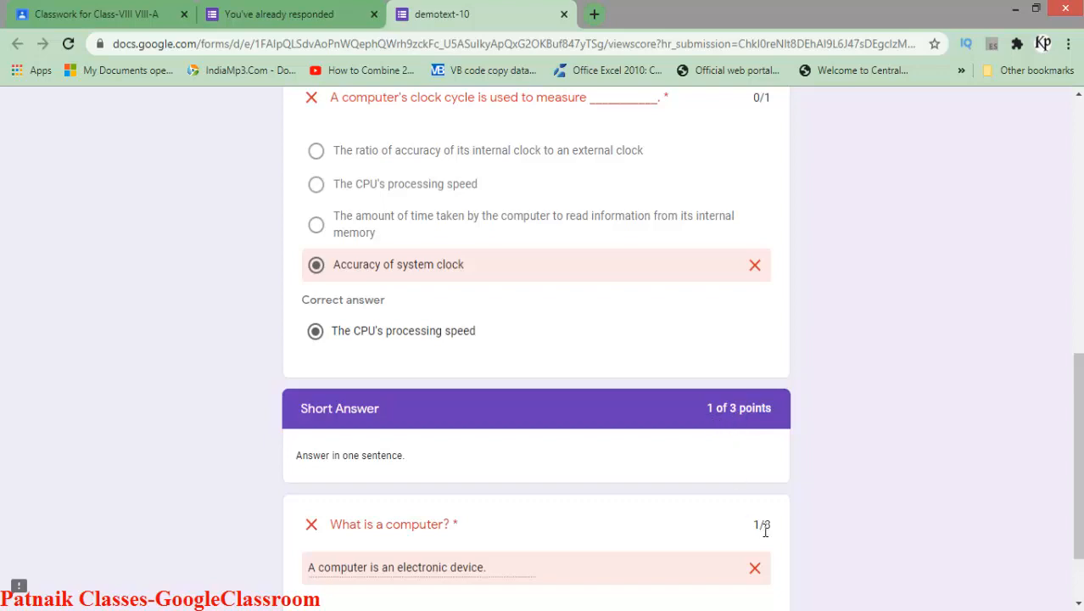
{"action": "scroll", "coordinate": [764, 526], "scroll_direction": "down", "scroll_amount": 2}
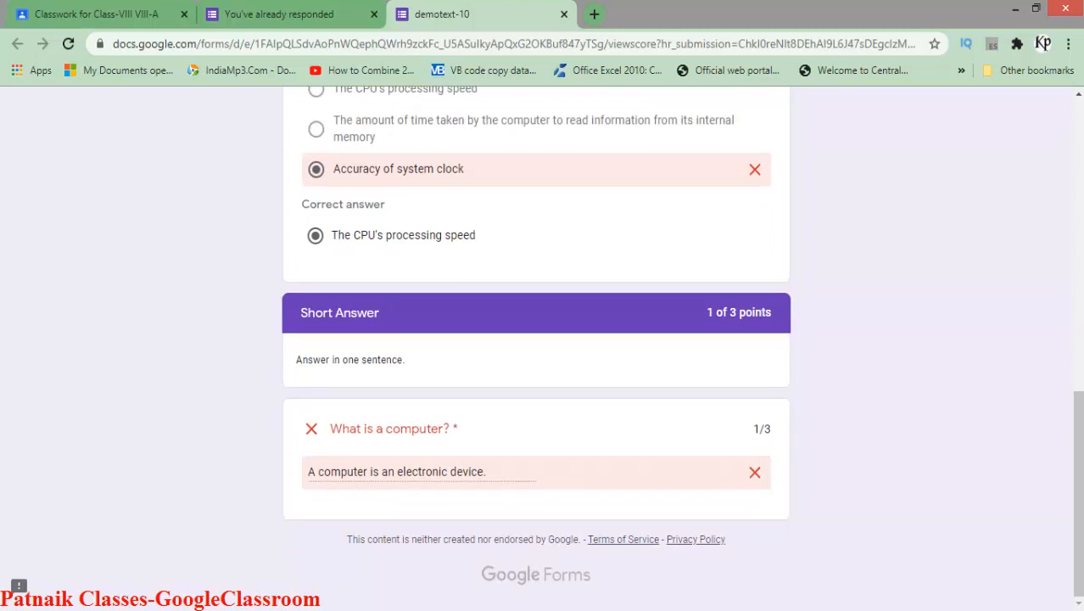
Switch to the other student's Classroom window, open the demotext-10 score from the Demotest-10 assignment and review the points for every question
{"action": "mouse_move", "coordinate": [310, 607]}
{"action": "left_click", "coordinate": [476, 550]}
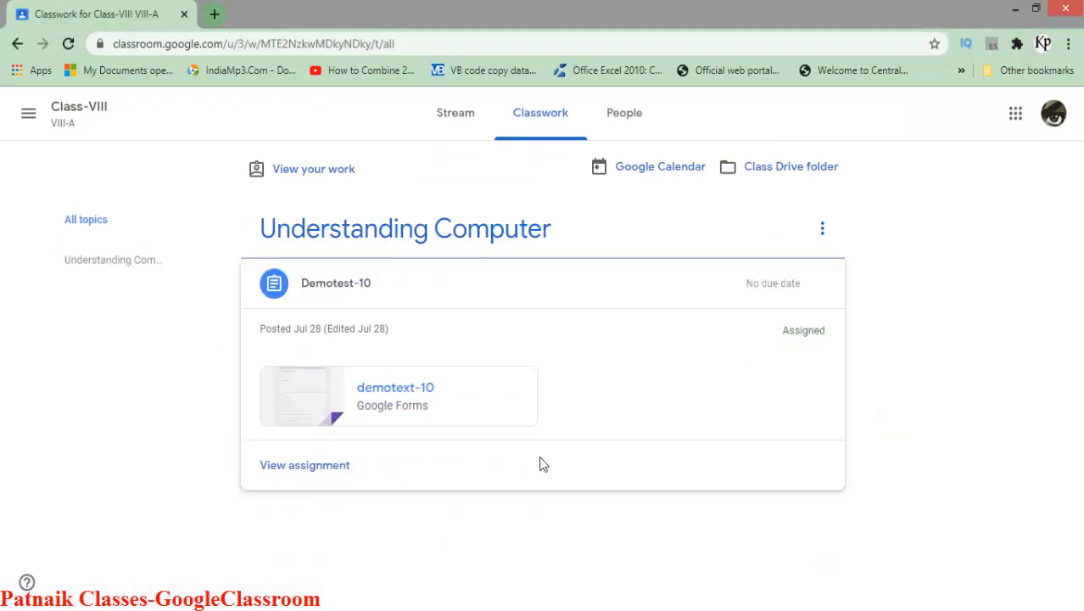
{"action": "left_click", "coordinate": [419, 400]}
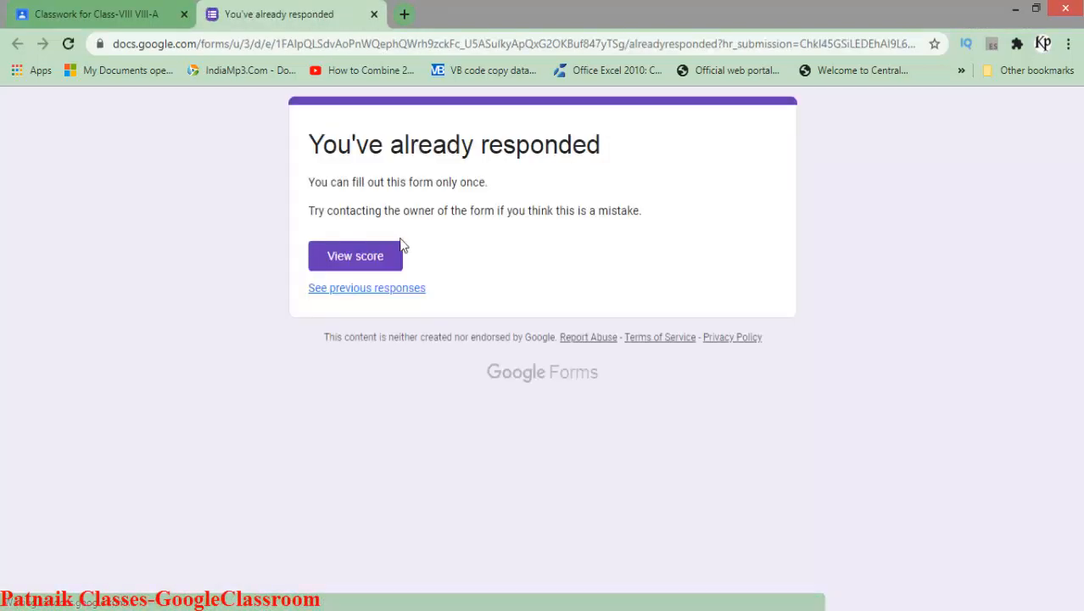
{"action": "left_click", "coordinate": [353, 265]}
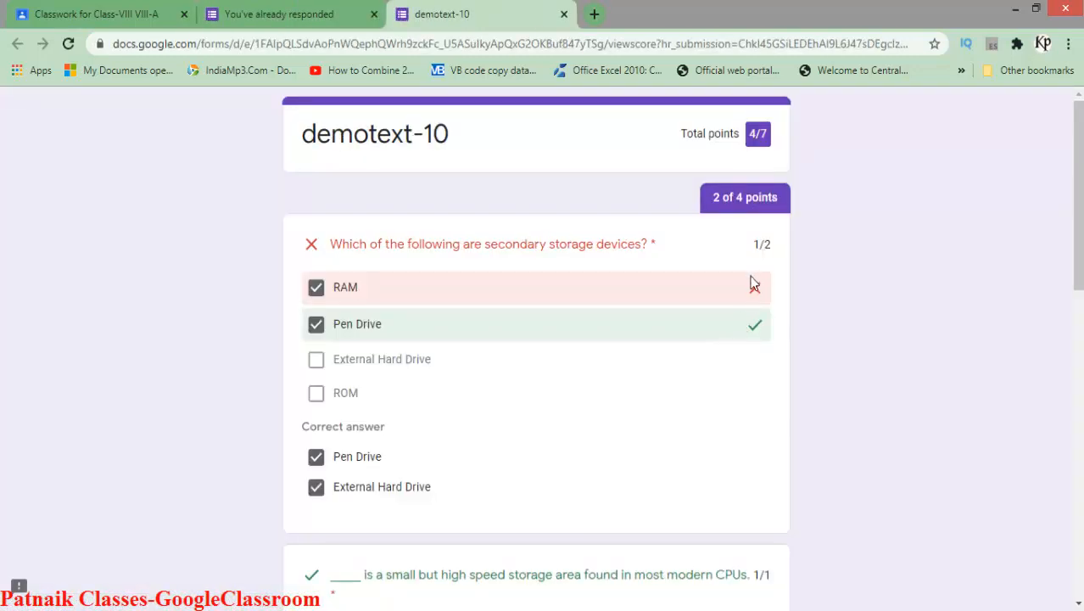
{"action": "scroll", "coordinate": [756, 338], "scroll_direction": "down", "scroll_amount": 4}
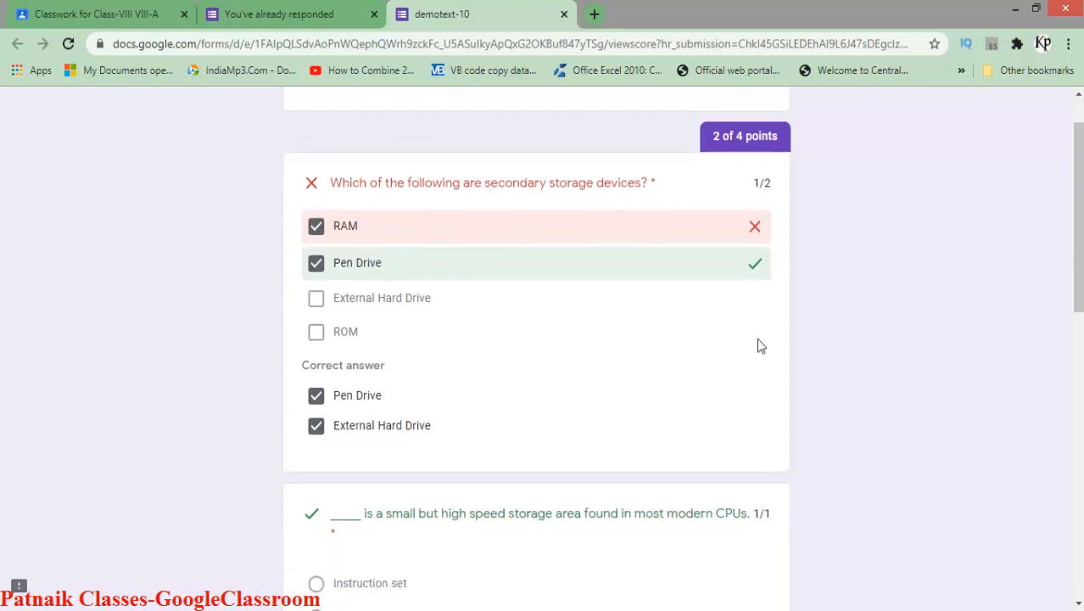
{"action": "scroll", "coordinate": [755, 348], "scroll_direction": "down", "scroll_amount": 3}
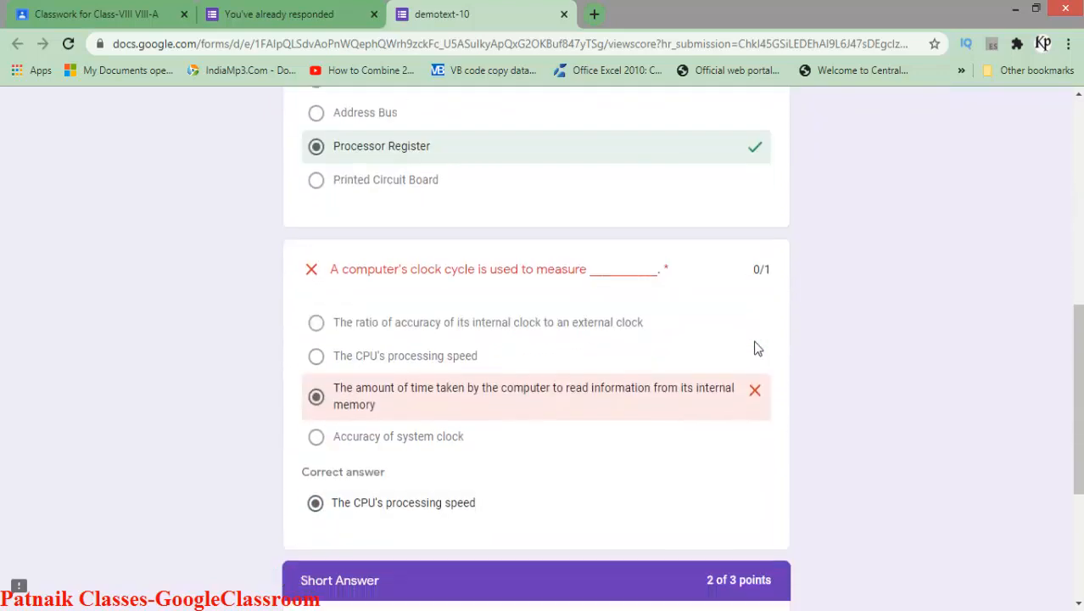
{"action": "scroll", "coordinate": [756, 347], "scroll_direction": "down", "scroll_amount": 2}
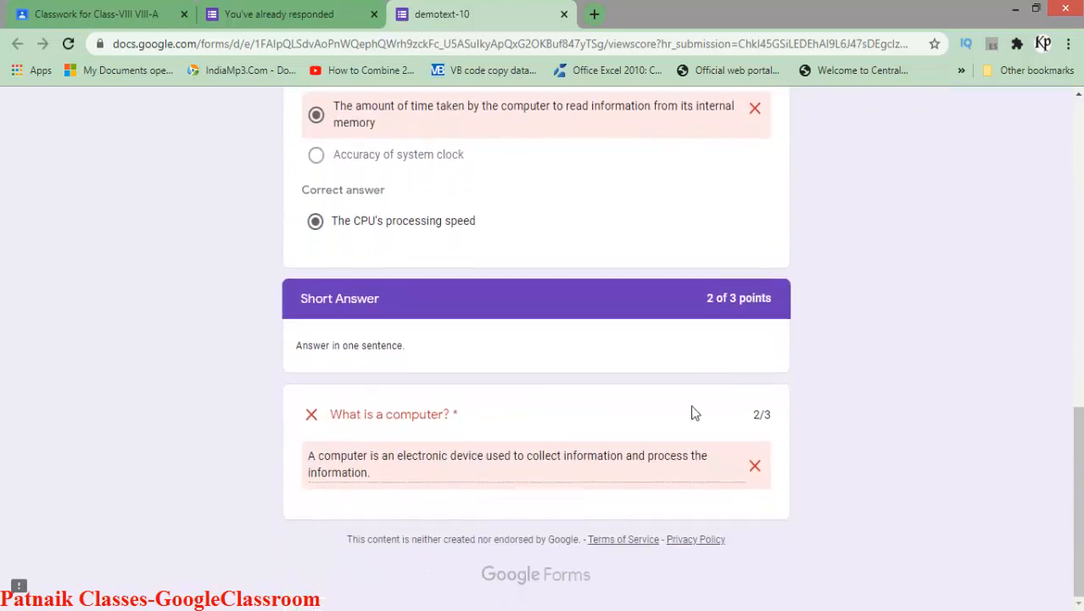